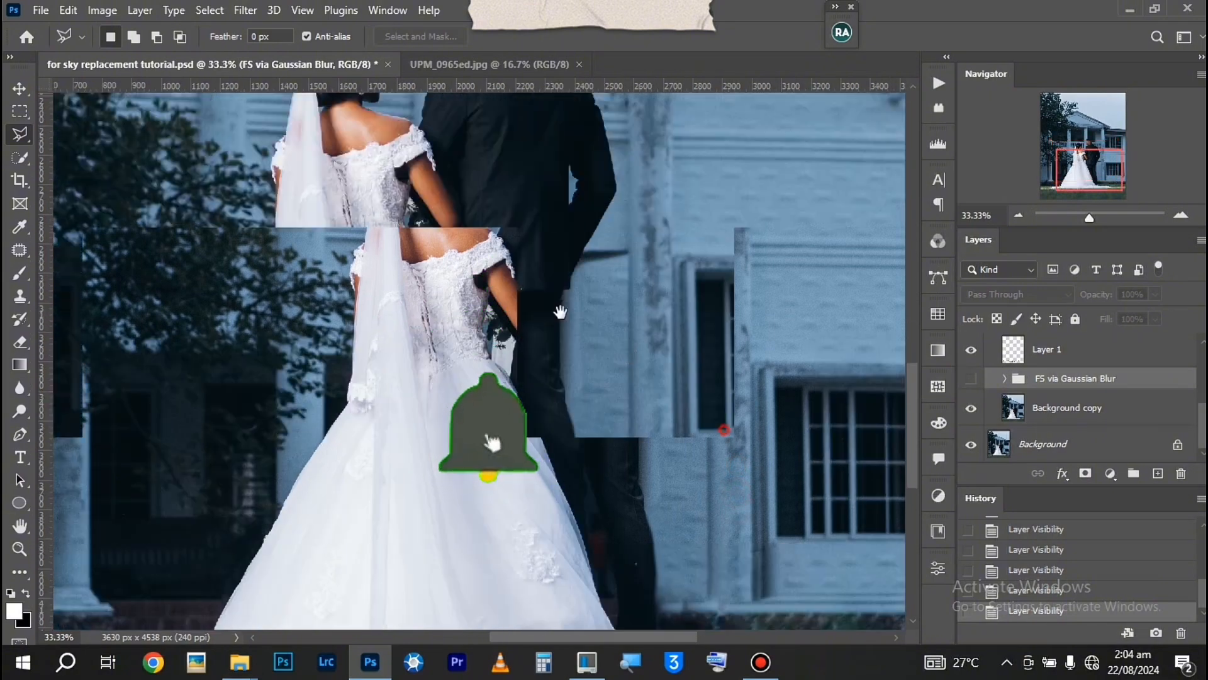
Compare the wedding photo with the FS via Gaussian Blur group hidden and shown, checking the background around the couple and the lawn
left_click(967, 379)
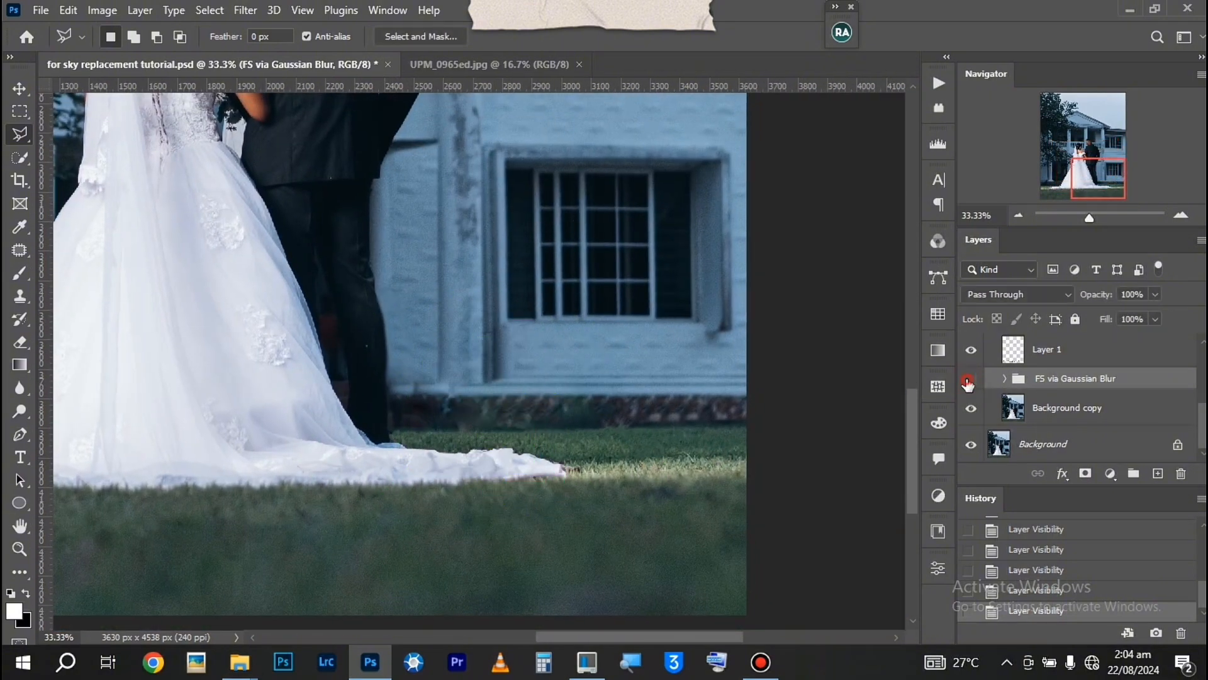
left_click(973, 416)
left_click(973, 416)
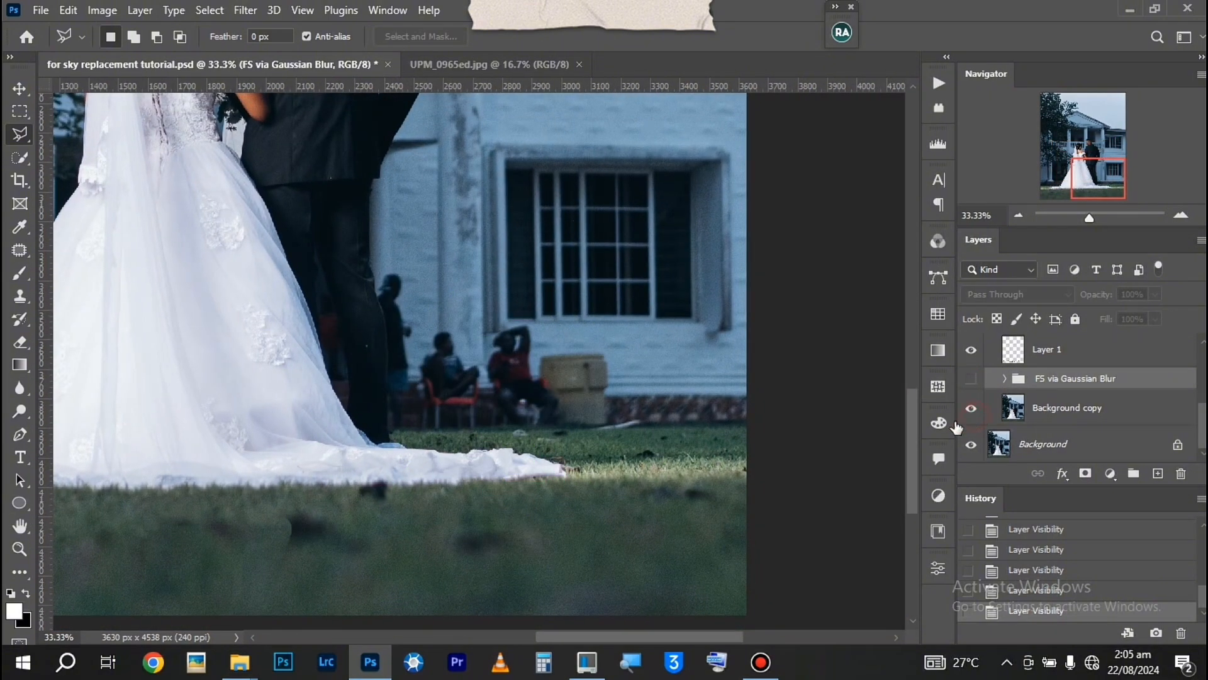
left_click_drag(456, 426, 722, 431)
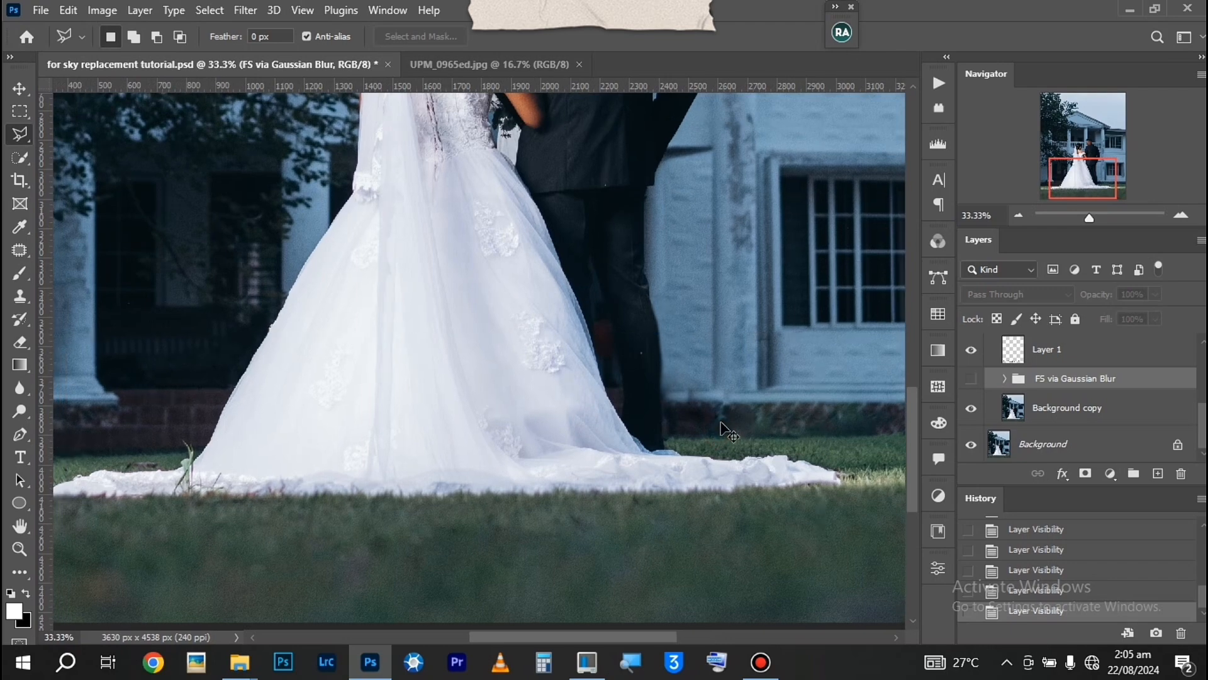
key("ctrl+minus")
left_click(971, 378)
left_click_drag(671, 303, 688, 389)
mouse_move(700, 194)
left_mouse_down()
mouse_move(689, 317)
mouse_move(704, 358)
mouse_move(739, 372)
left_mouse_up()
key("ctrl+0")
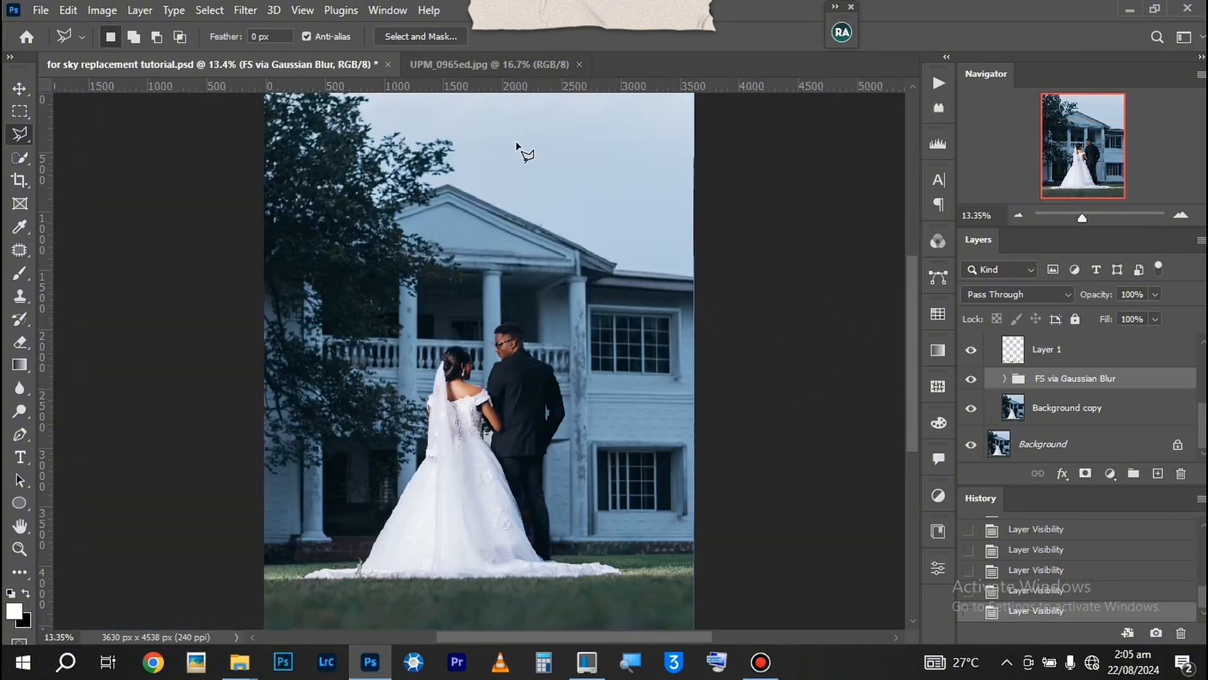
Examine the finished reference edit UPM_0965ed.jpg up close, including its sunset sky, the sunlight and the couple
left_click(478, 63)
key("ctrl+plus")
key("ctrl+plus")
key("ctrl+plus")
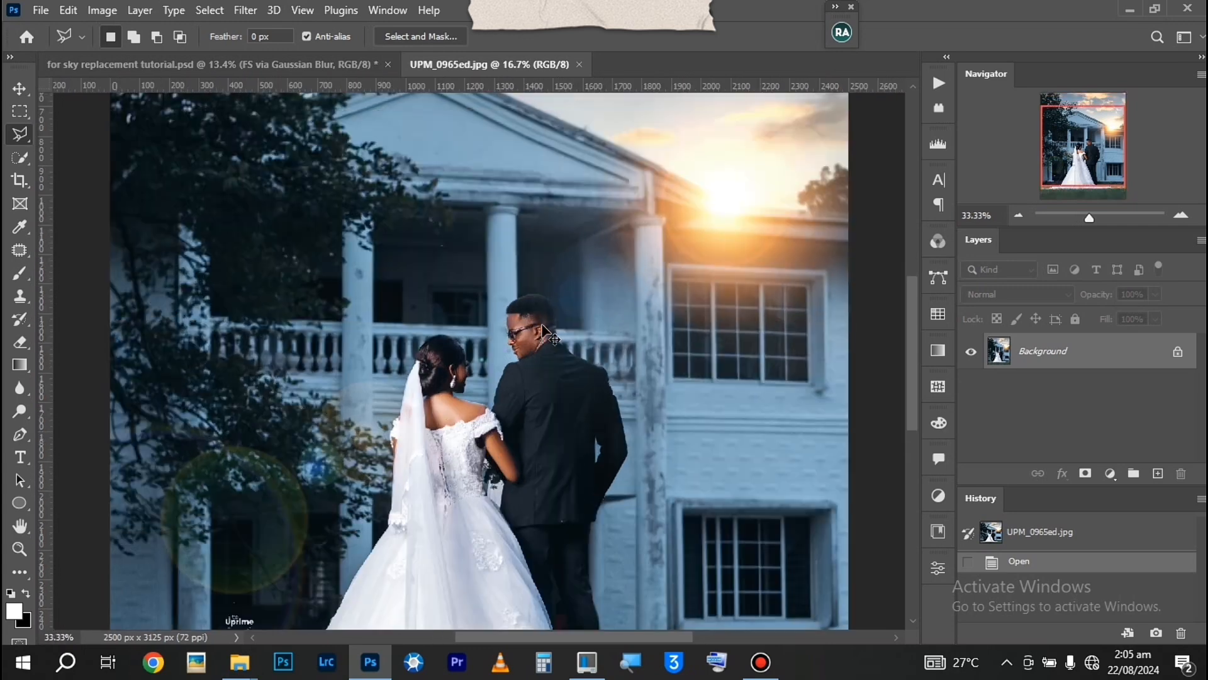
mouse_move(592, 377)
left_mouse_down()
mouse_move(649, 306)
mouse_move(642, 329)
mouse_move(580, 375)
left_mouse_up()
left_click_drag(642, 306, 612, 401)
key("ctrl+0")
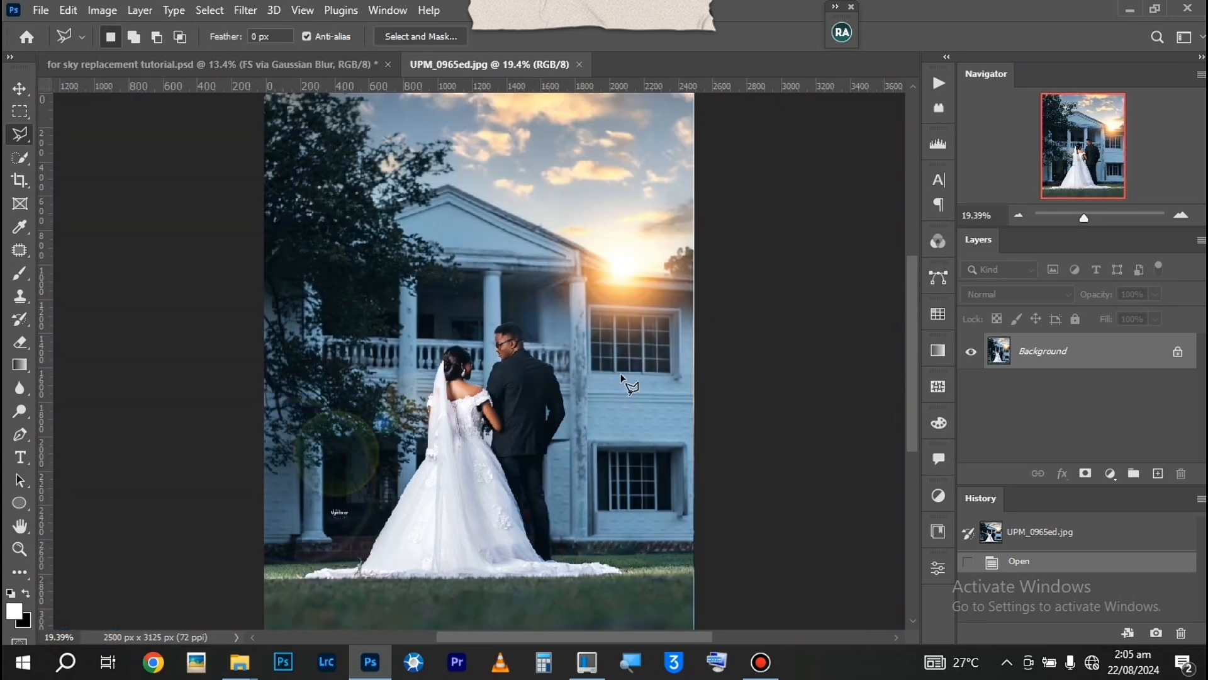
Return to for sky replacement tutorial.psd and stamp all visible layers into a new layer above Group 1
left_click(315, 66)
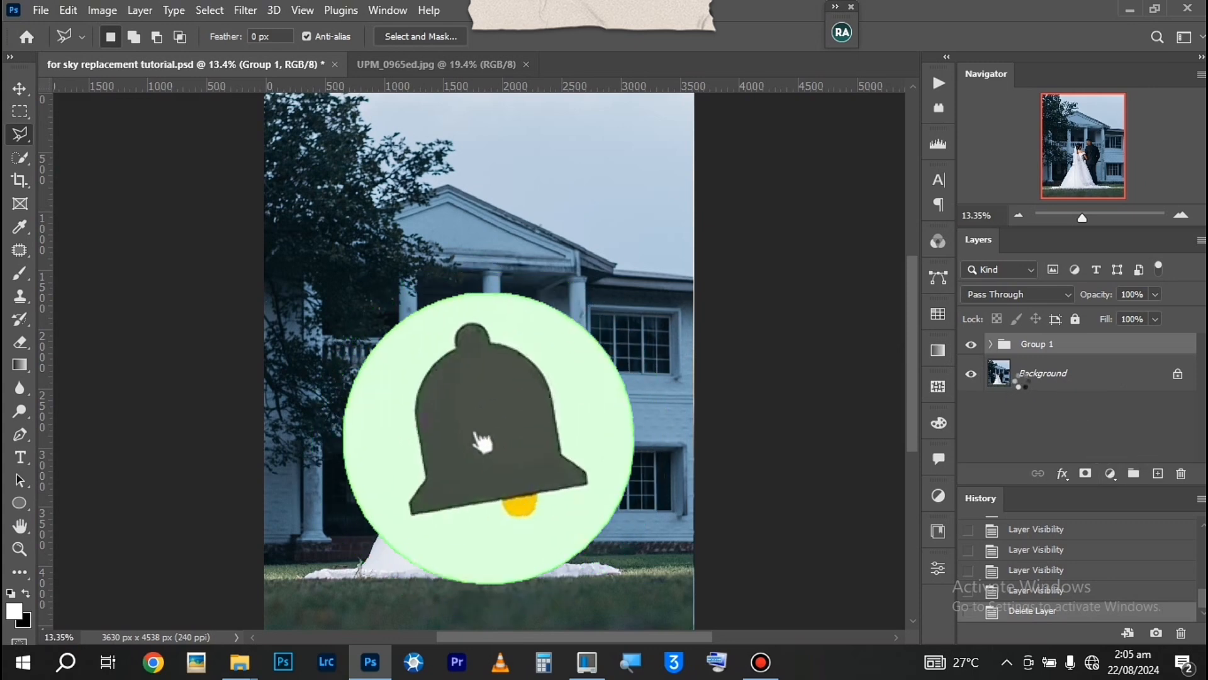
key("ctrl+shift+alt+e")
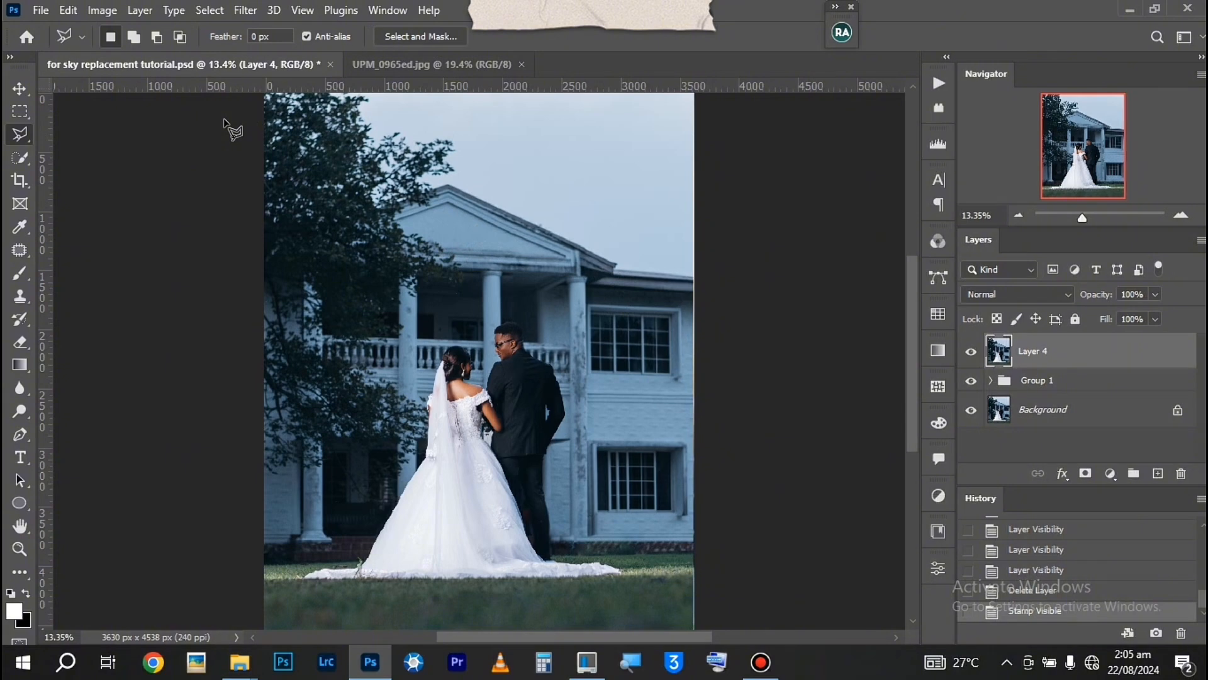
Start Sky Replacement on the stamped layer and choose the fourth preset in the Sunsets folder as the new sky
left_click(71, 11)
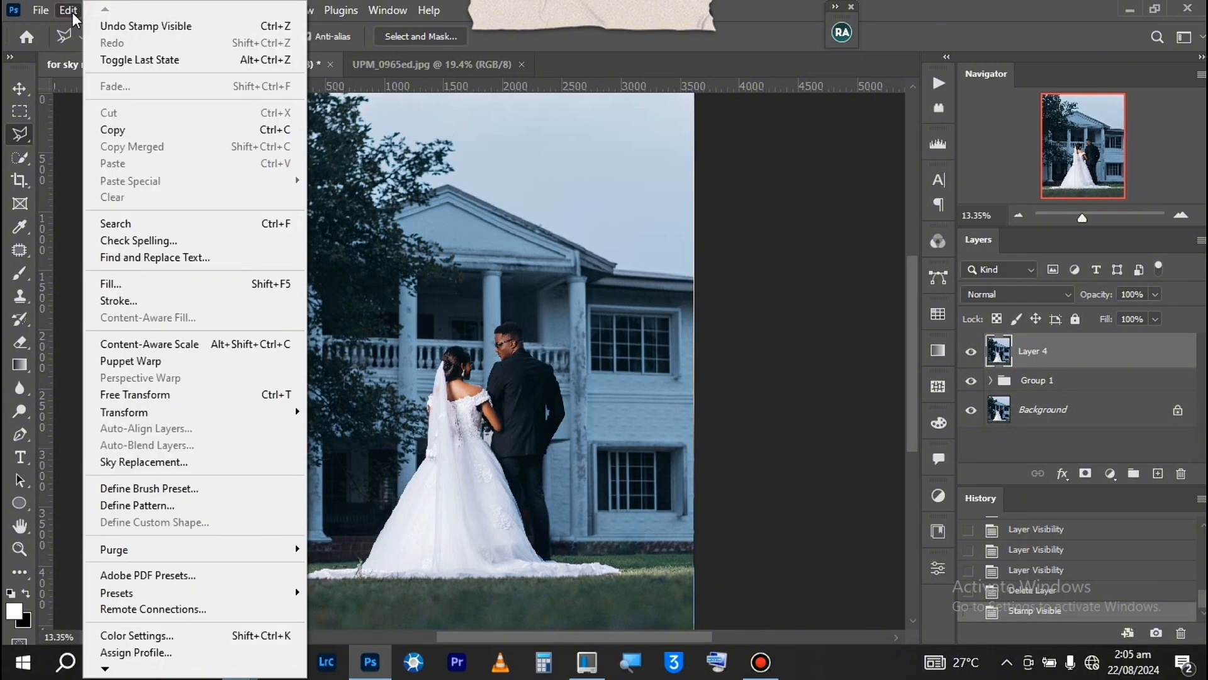
left_click(155, 463)
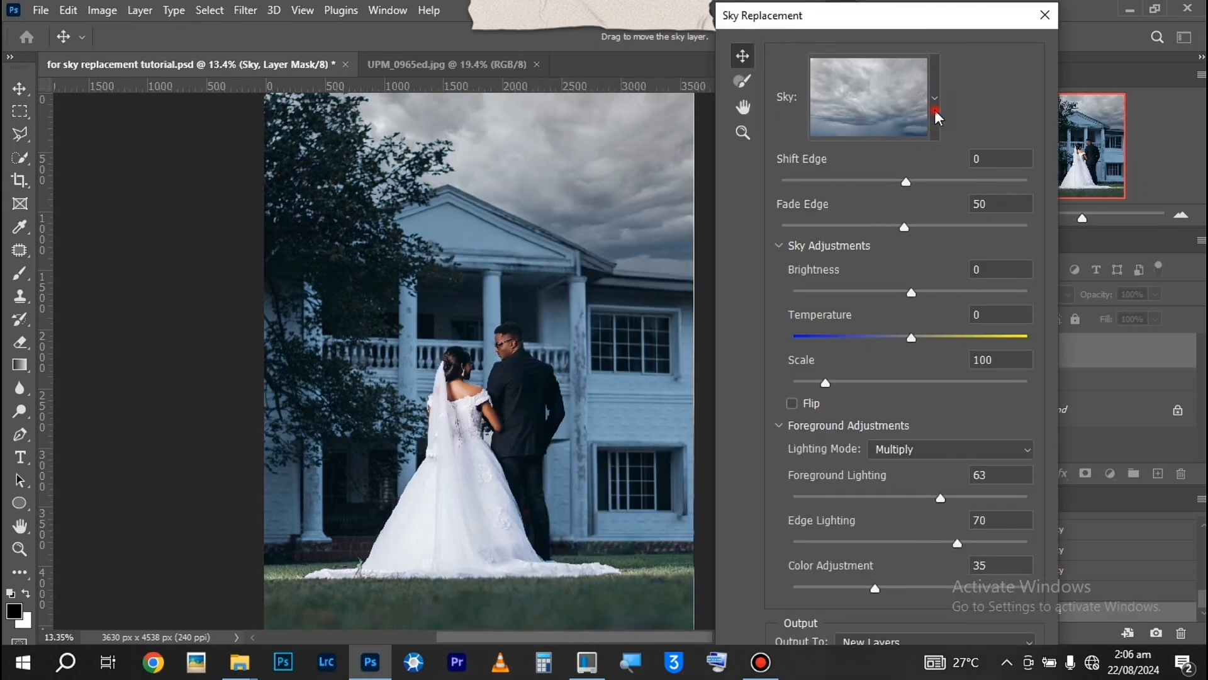
left_click(935, 111)
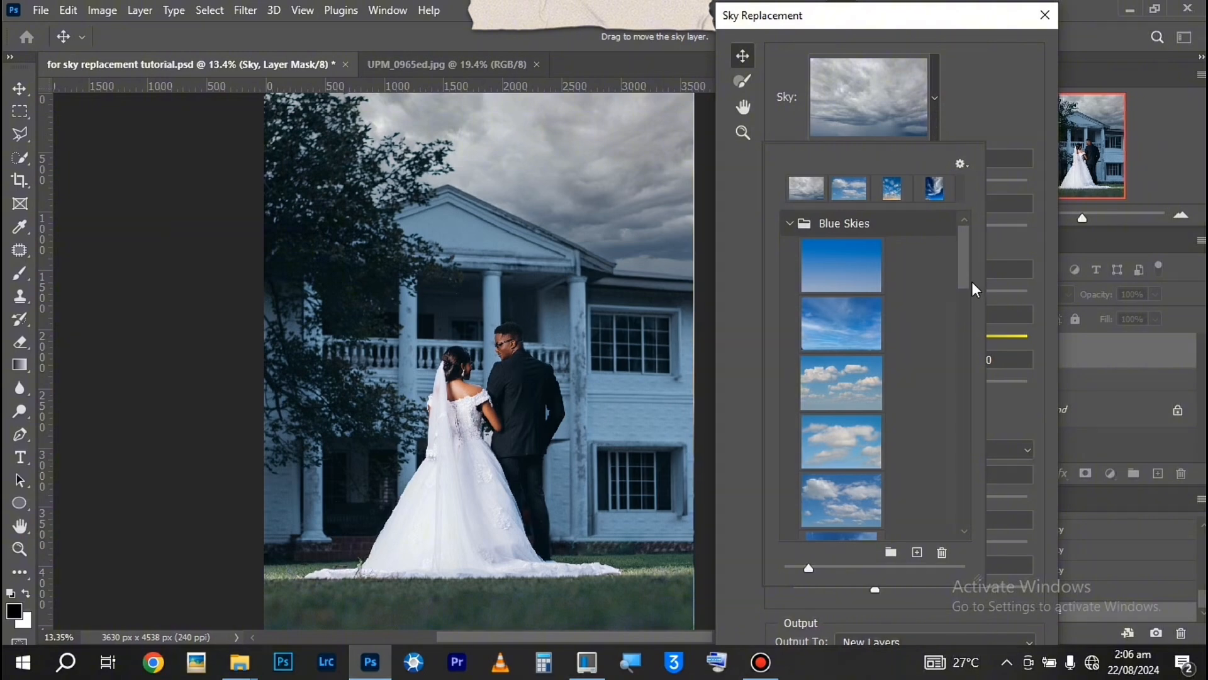
left_click_drag(964, 262, 957, 455)
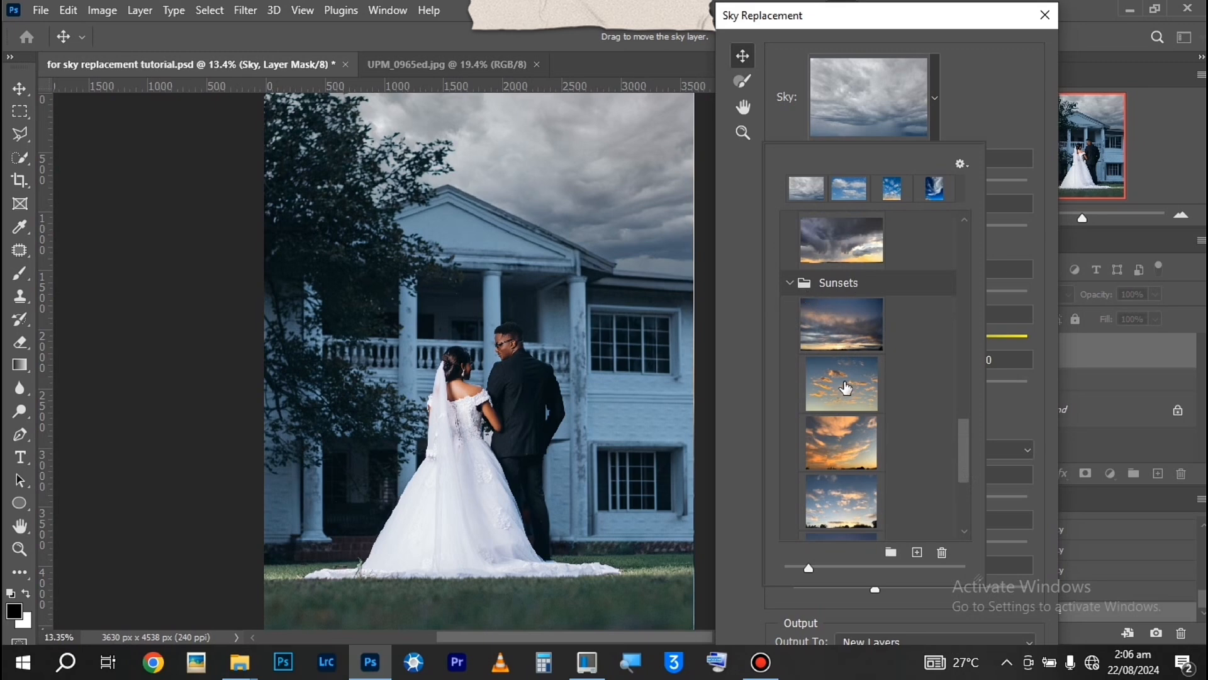
left_click_drag(962, 450, 968, 466)
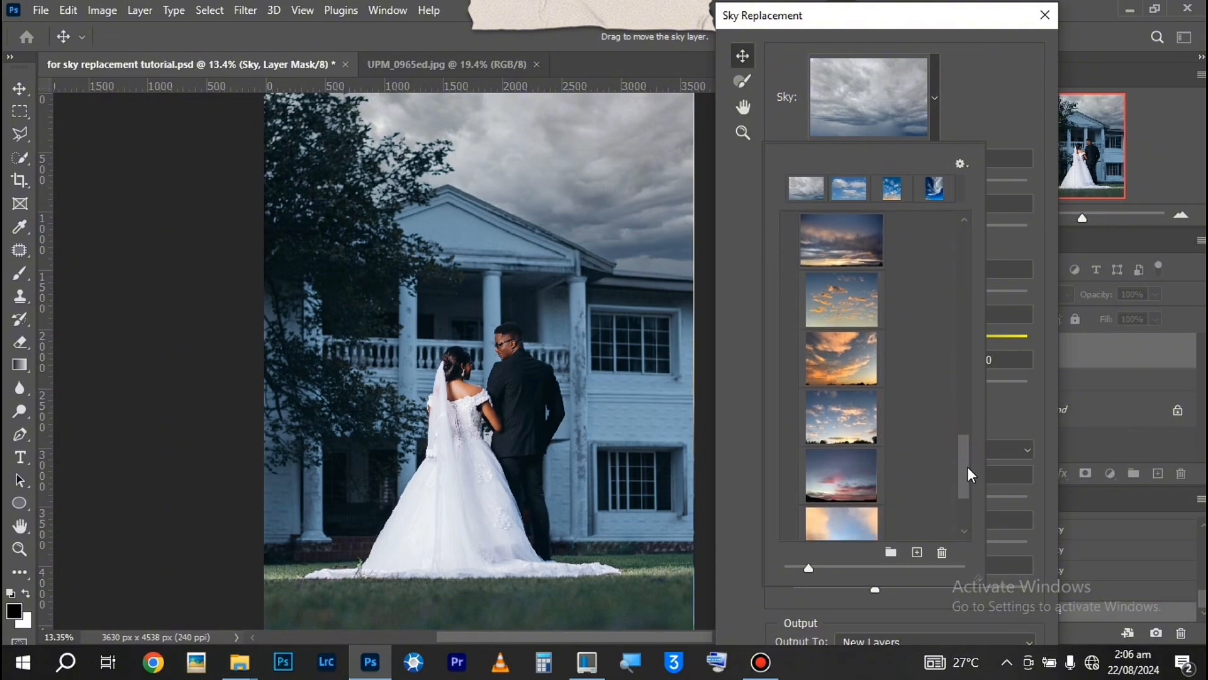
left_click(847, 428)
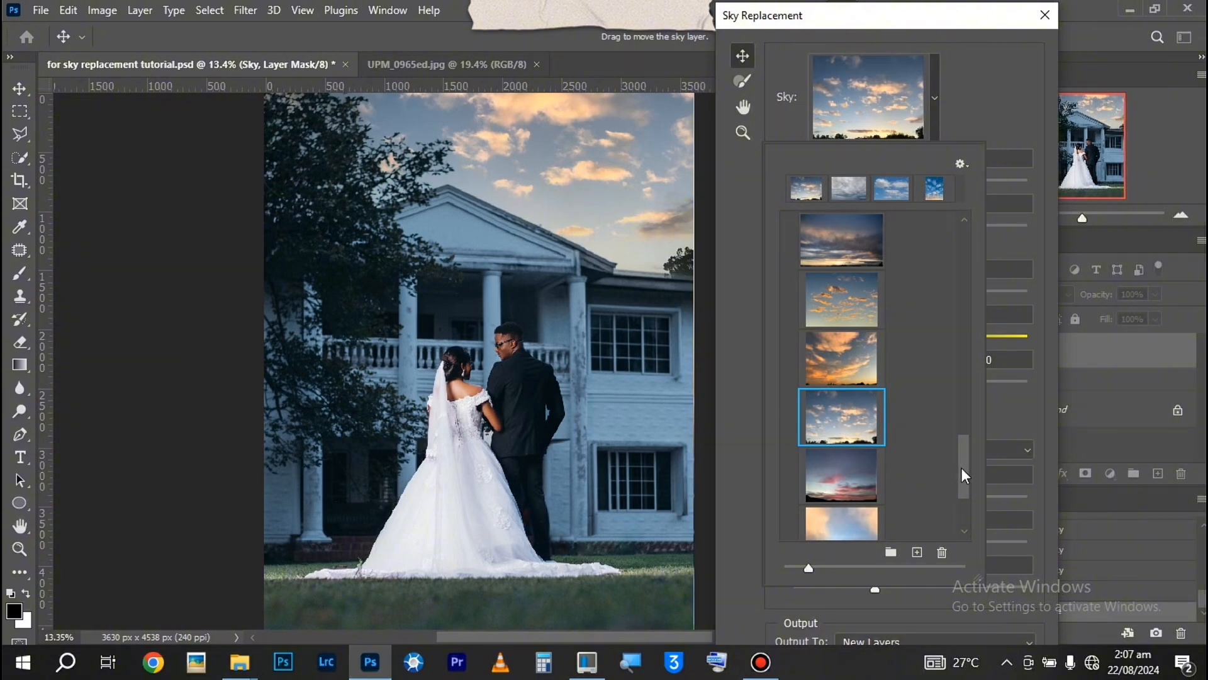
scroll(947, 588, "down", 2)
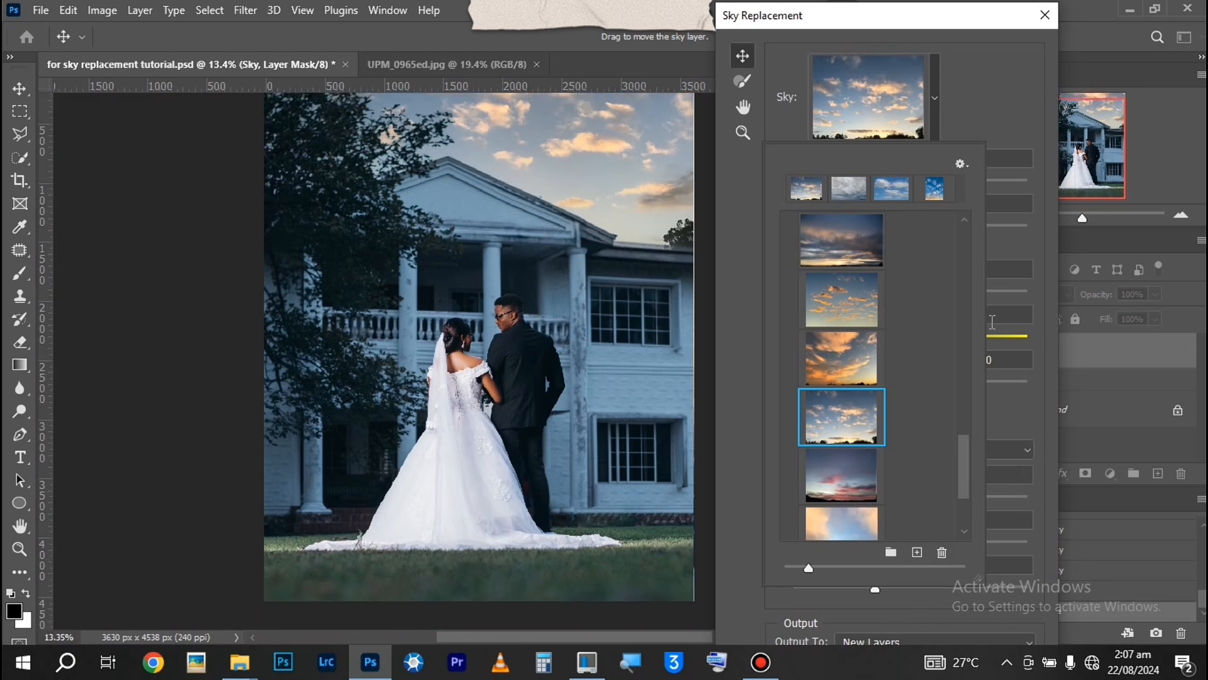
left_click(991, 112)
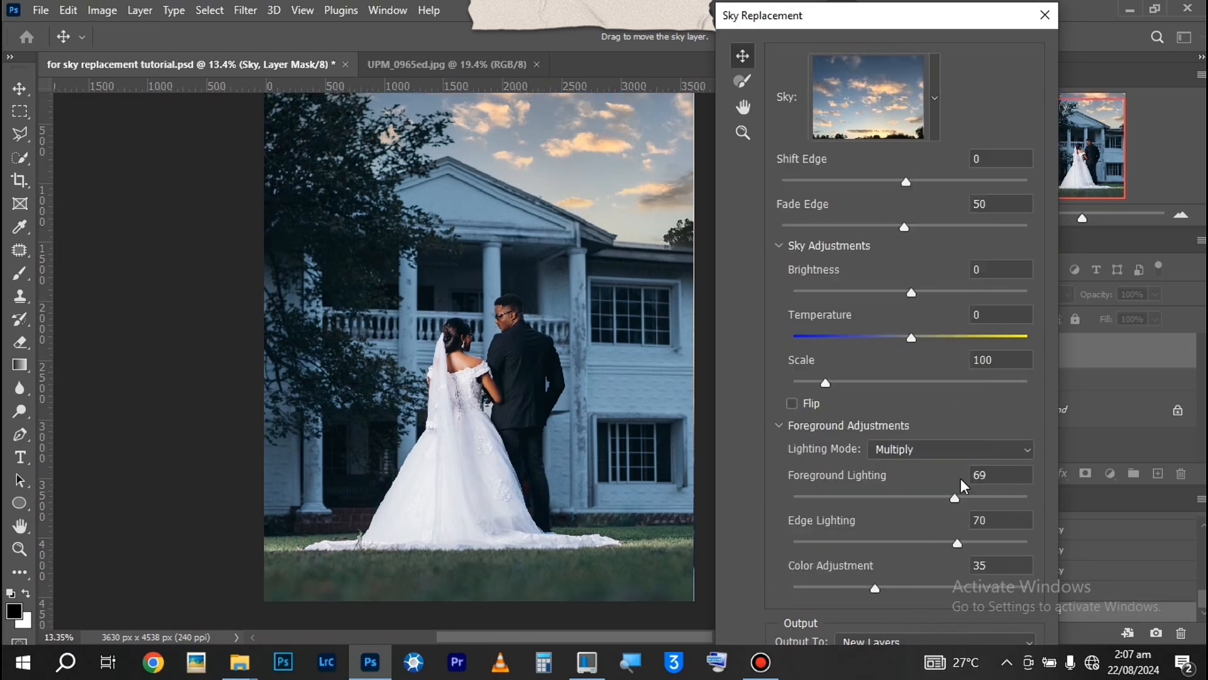
Set the sky's Temperature to 4, Shift Edge to 19 and Fade Edge to 56, and apply the sky replacement
scroll(989, 498, "down", 2)
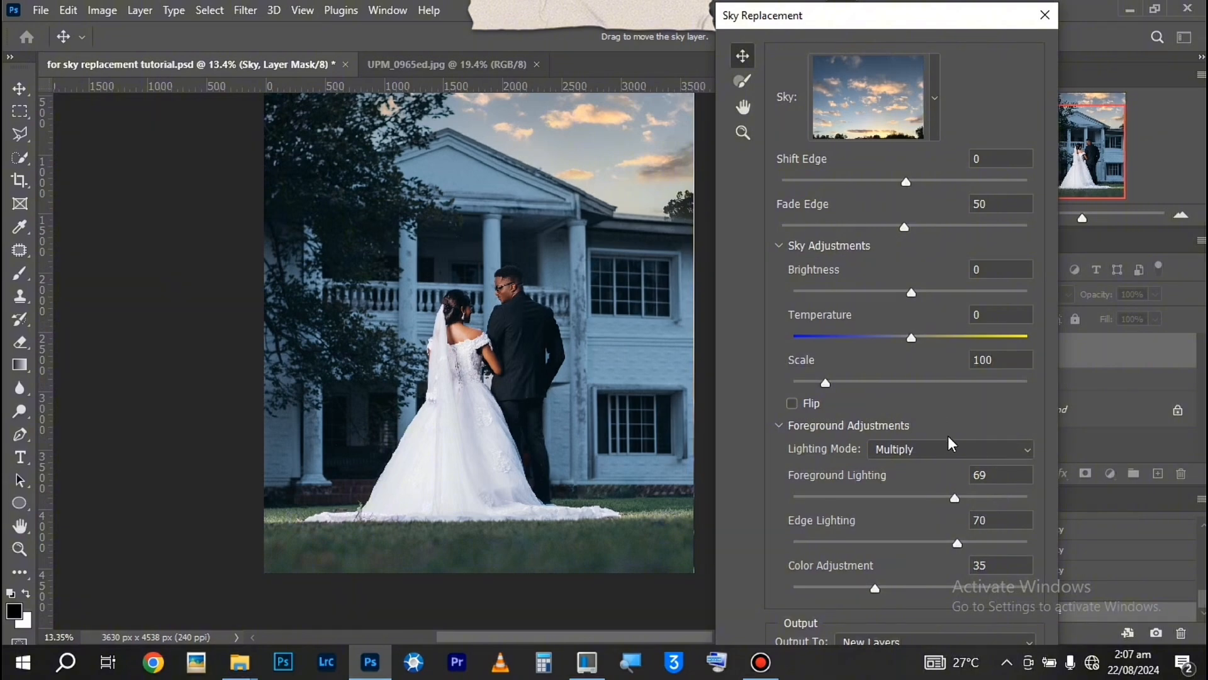
scroll(949, 426, "up", 2)
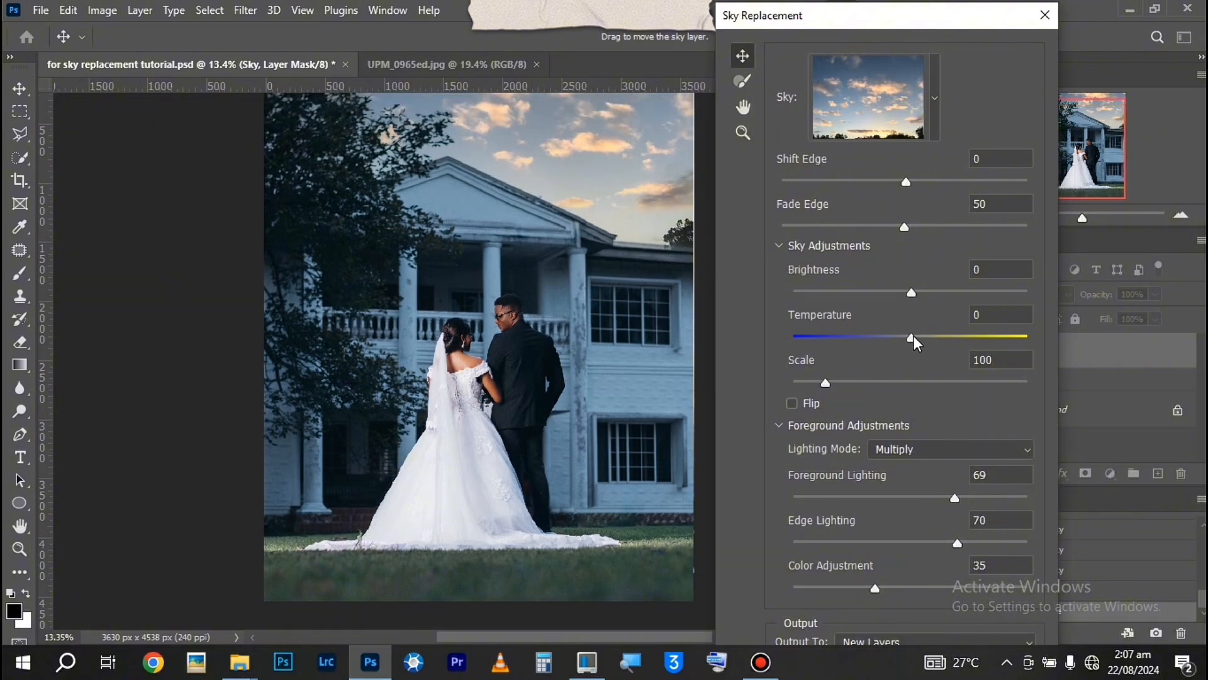
mouse_move(912, 338)
left_mouse_down()
mouse_move(938, 343)
mouse_move(915, 346)
left_mouse_up()
left_click_drag(912, 183, 927, 180)
left_click_drag(904, 225, 918, 224)
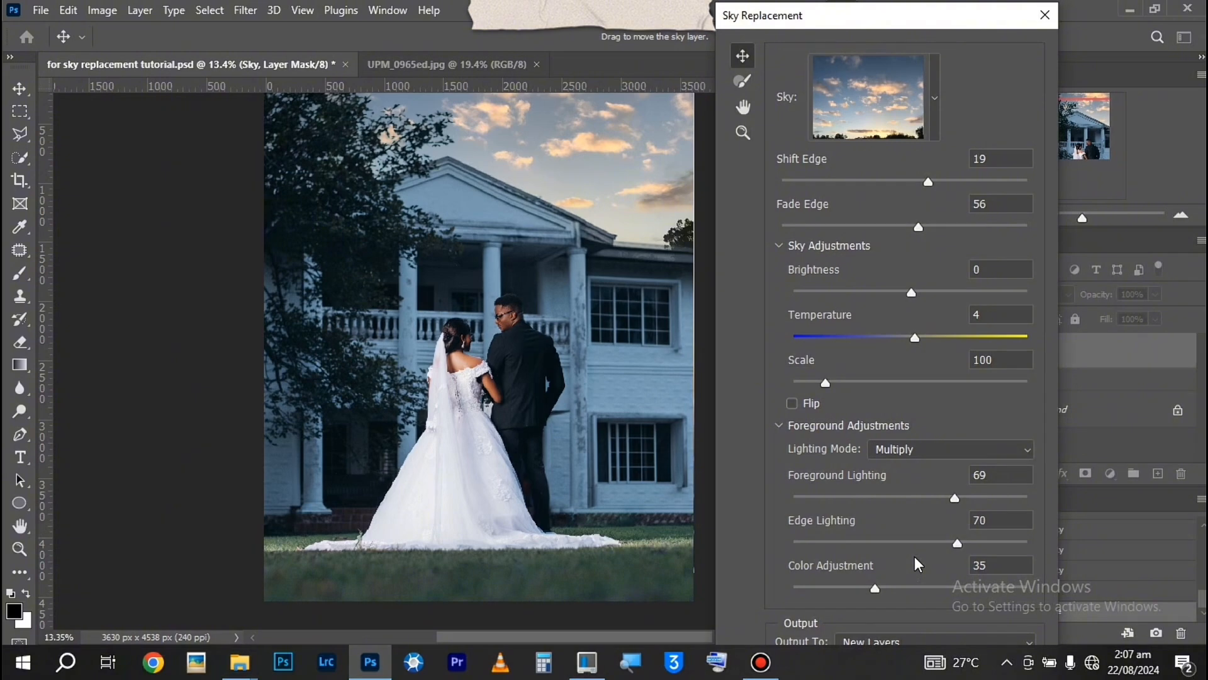
key("Return")
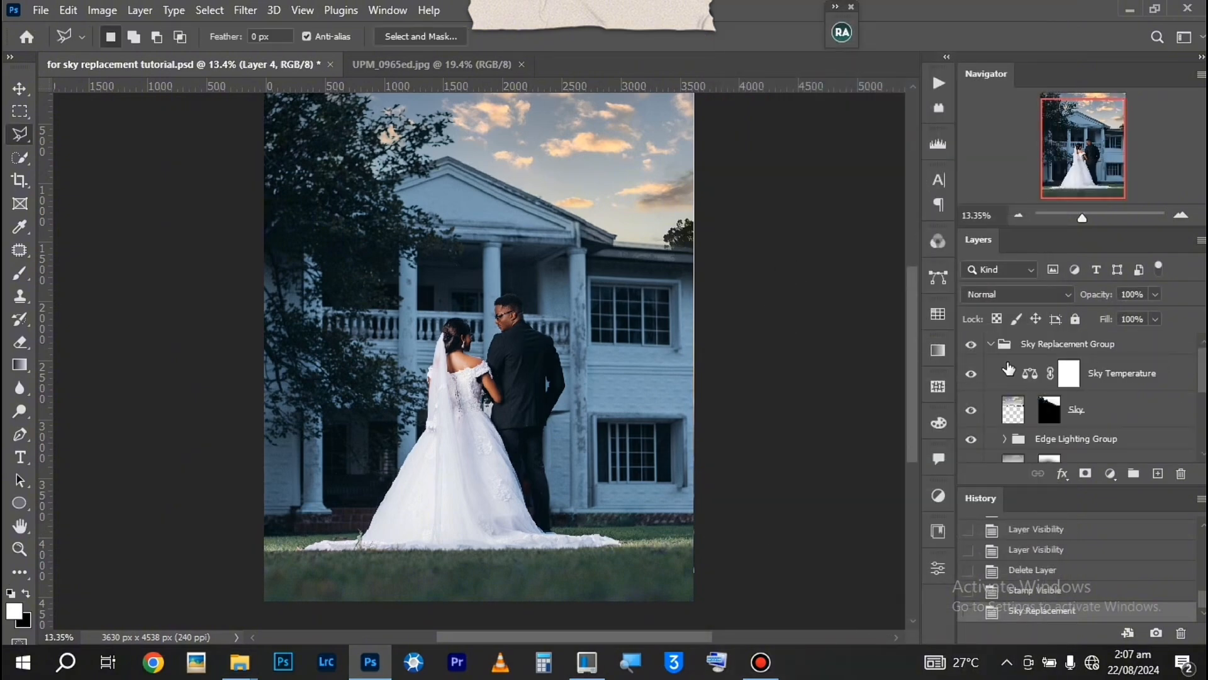
Collapse the Sky Replacement Group and toggle its visibility to compare the photo before and after, leaving the group shown
left_click(989, 345)
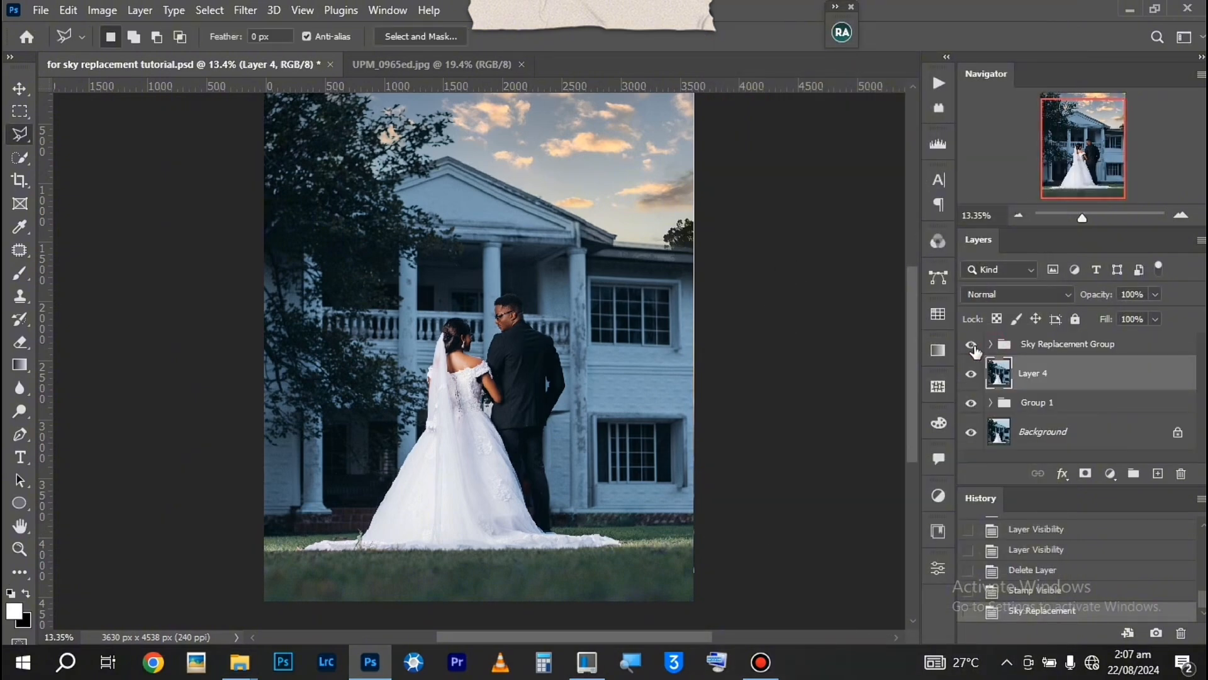
left_click(967, 346)
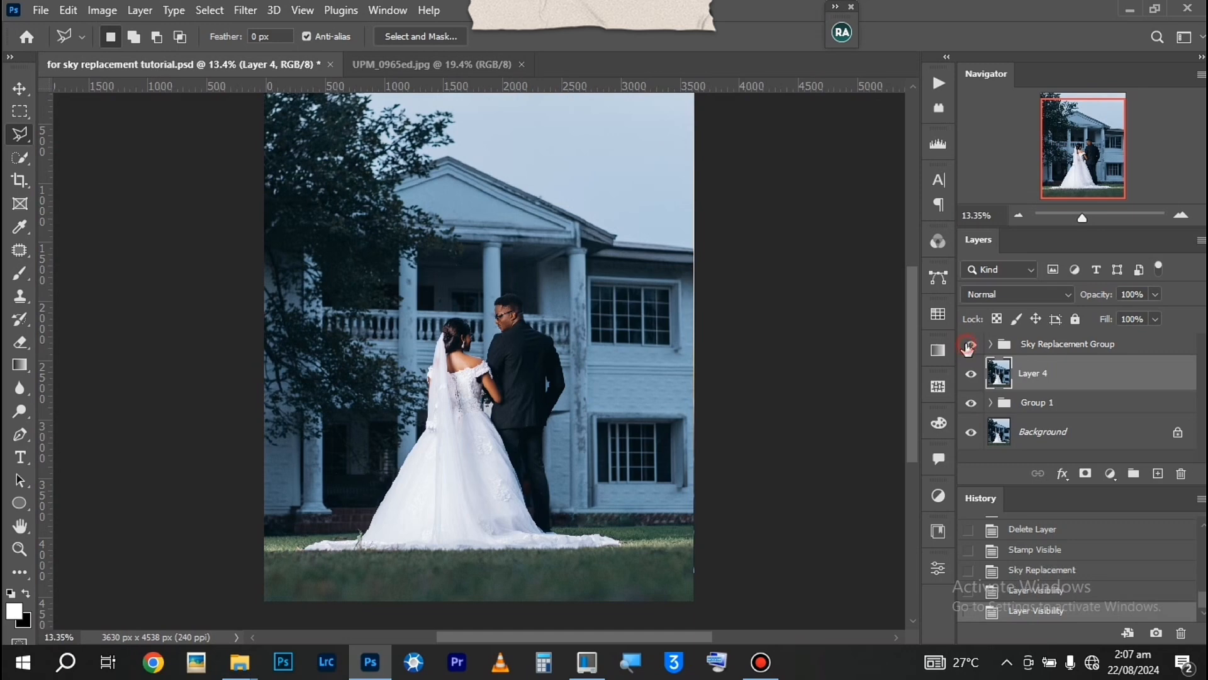
left_click(967, 348)
left_click(968, 348)
left_click(968, 347)
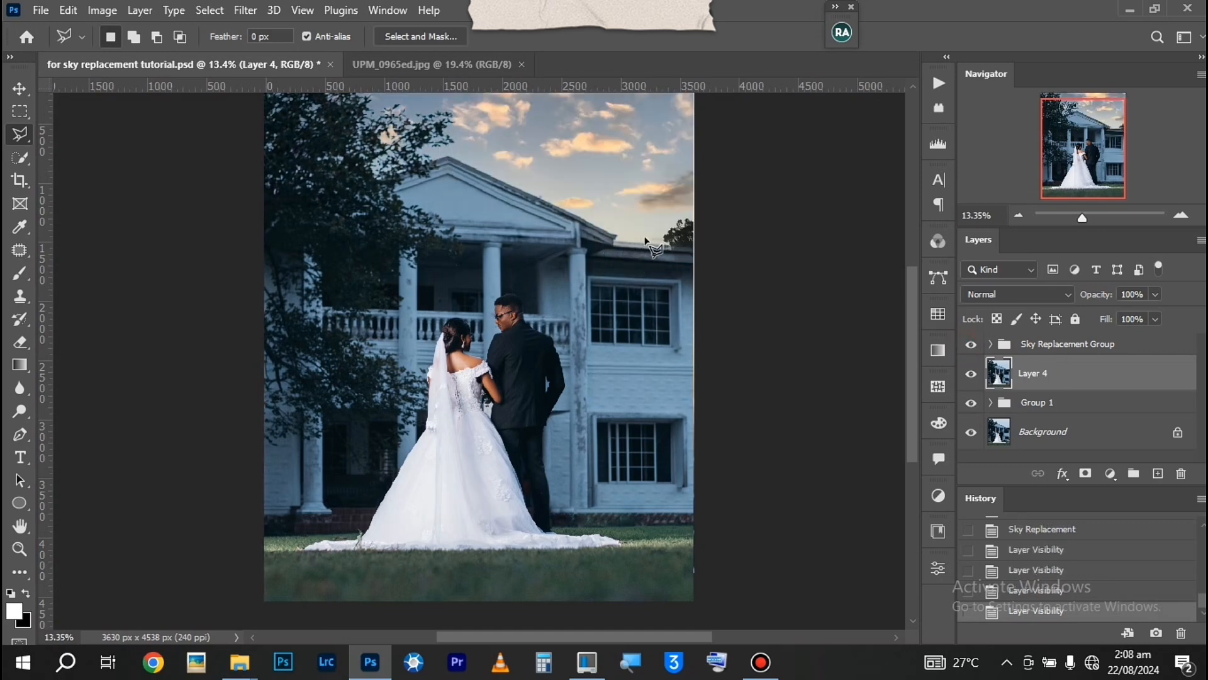
Start a Gaussian Blur on the Sky layer's image and try radii of 210 and 10 pixels
left_click(1061, 345)
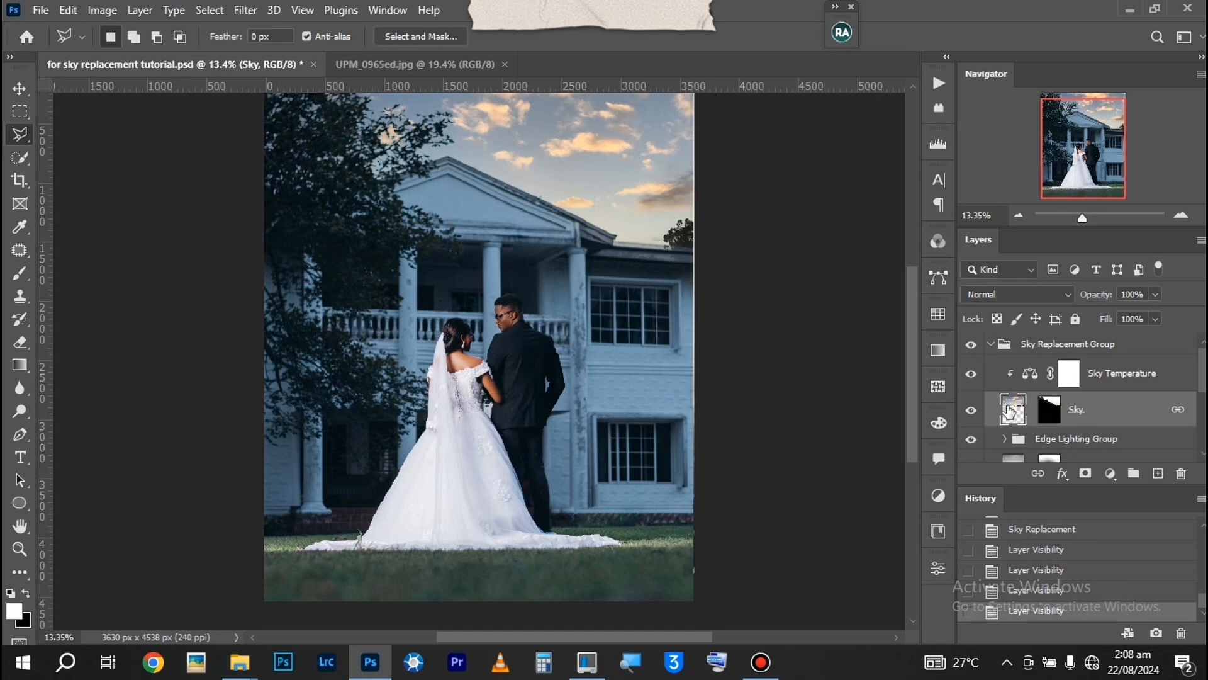
left_click(246, 12)
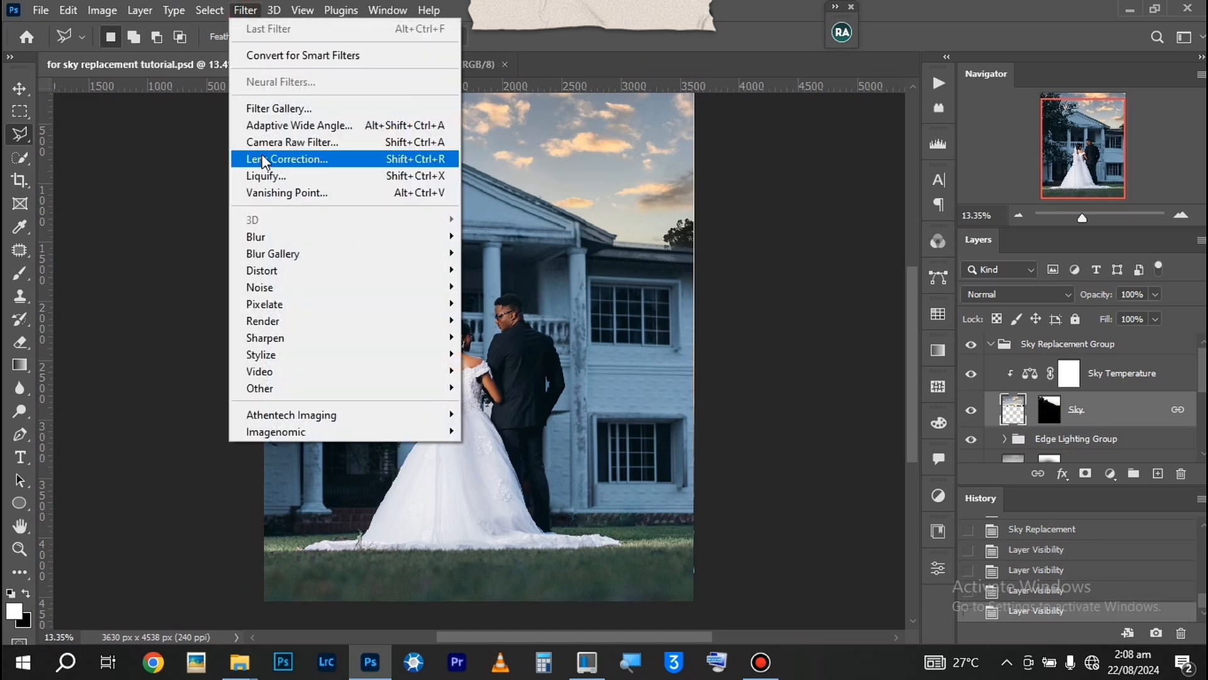
mouse_move(256, 239)
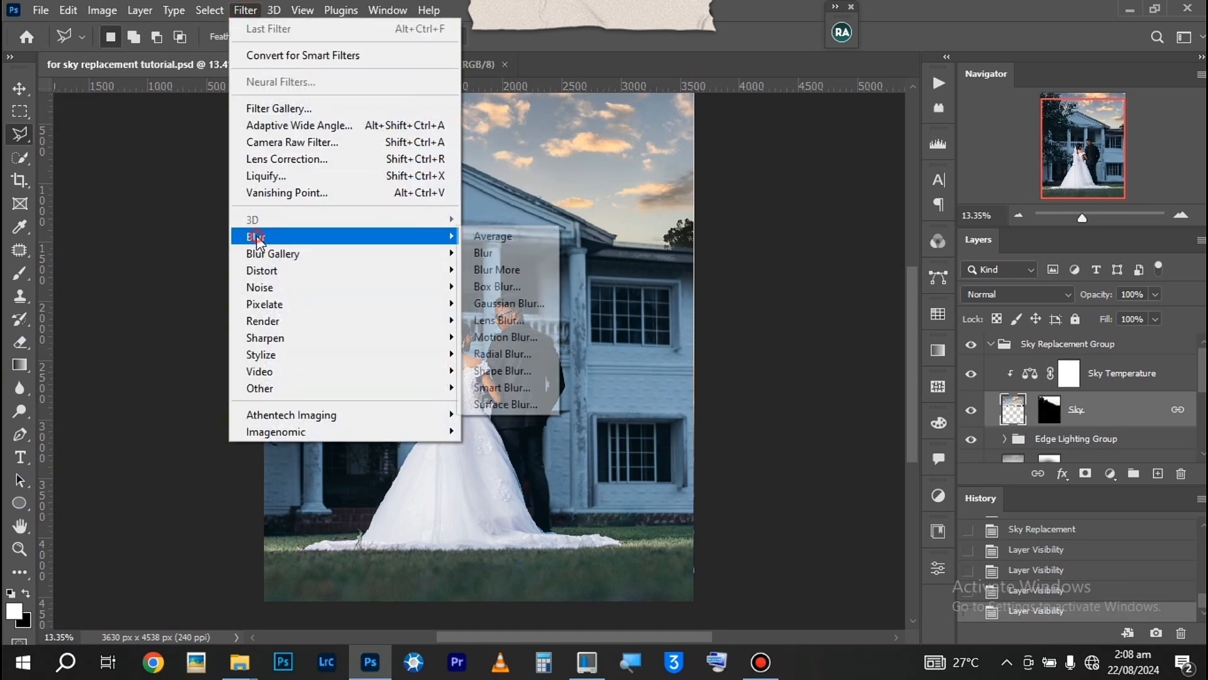
left_click(496, 303)
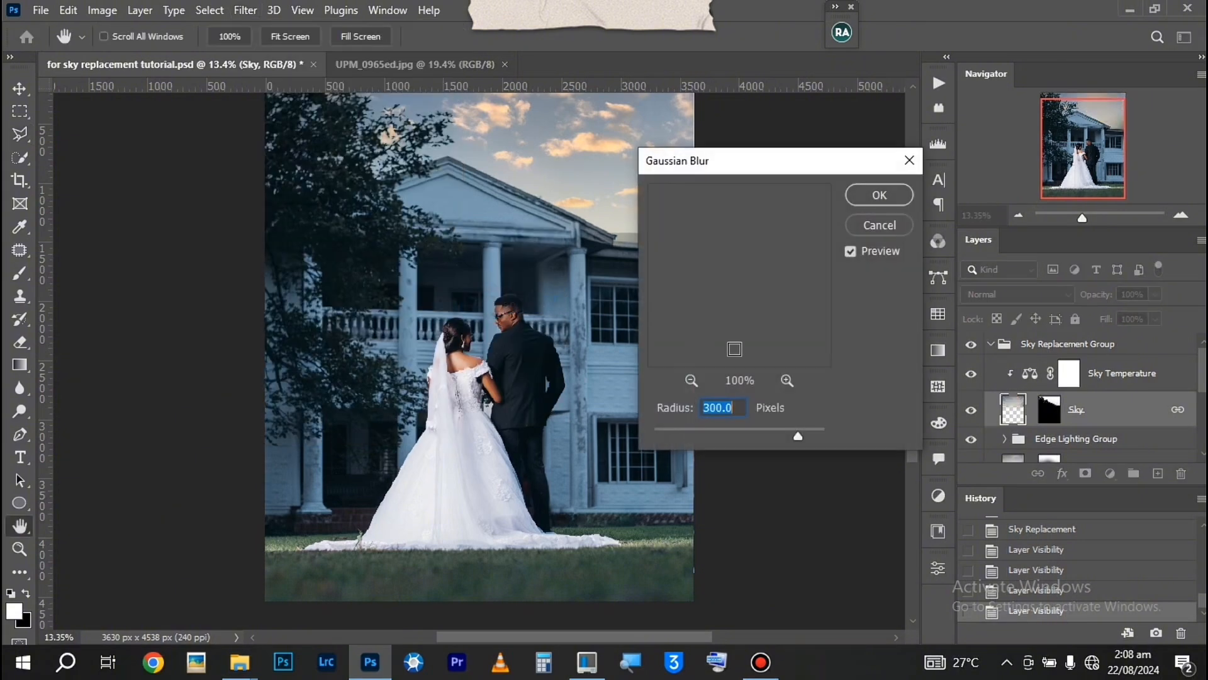
left_click_drag(682, 429, 679, 429)
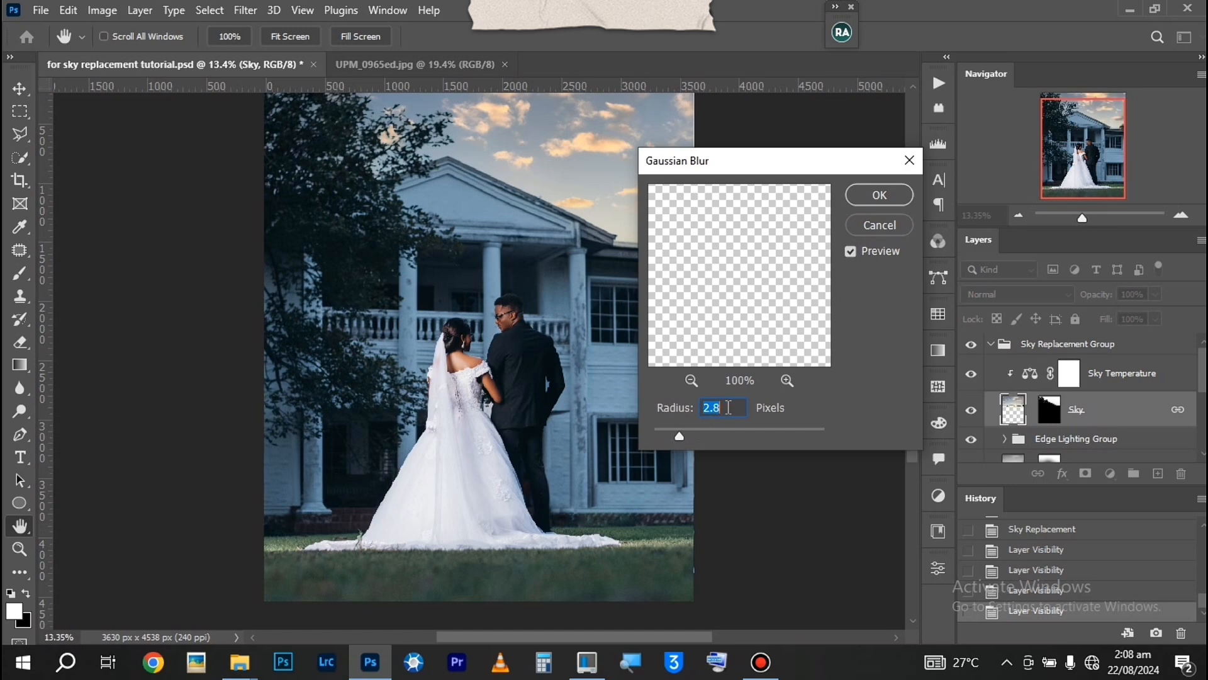
type("210")
left_click_drag(749, 171, 788, 173)
left_click(707, 415)
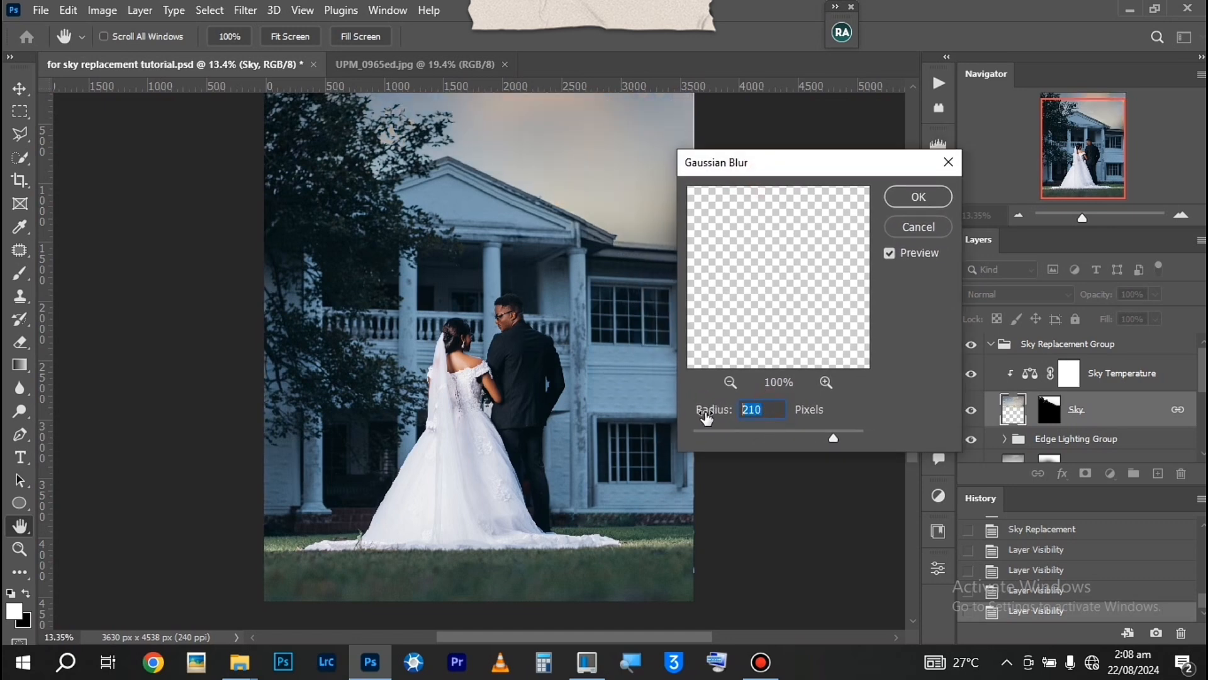
type("10")
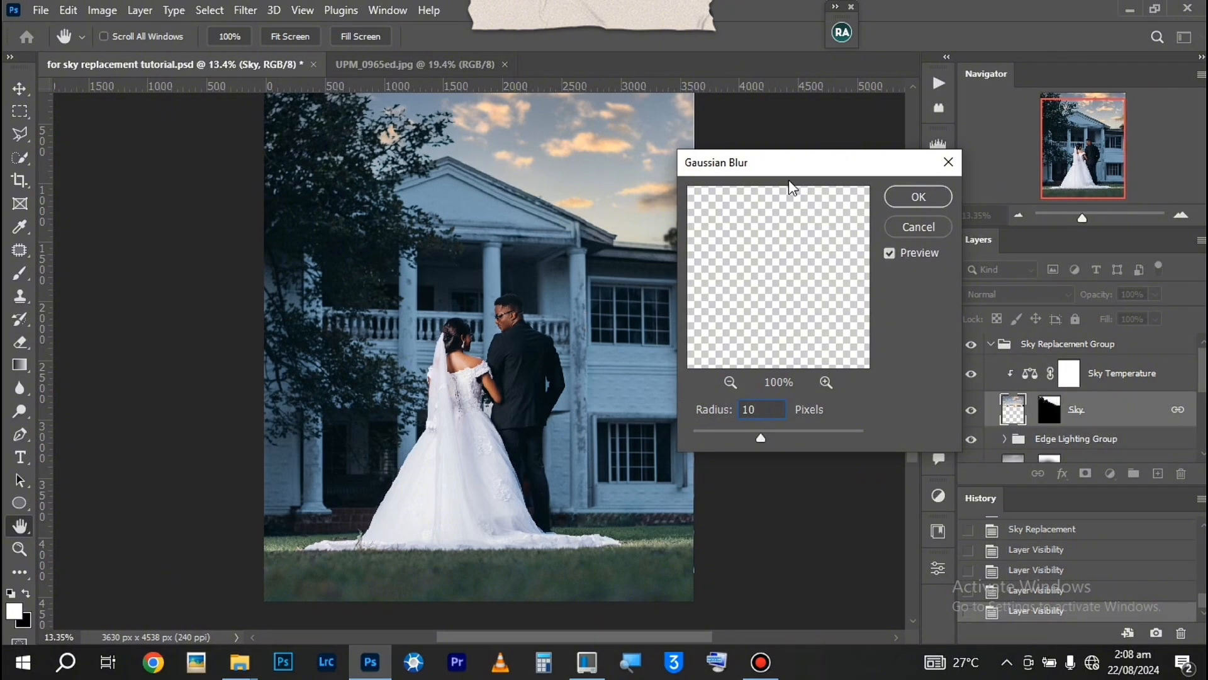
left_click_drag(783, 165, 811, 161)
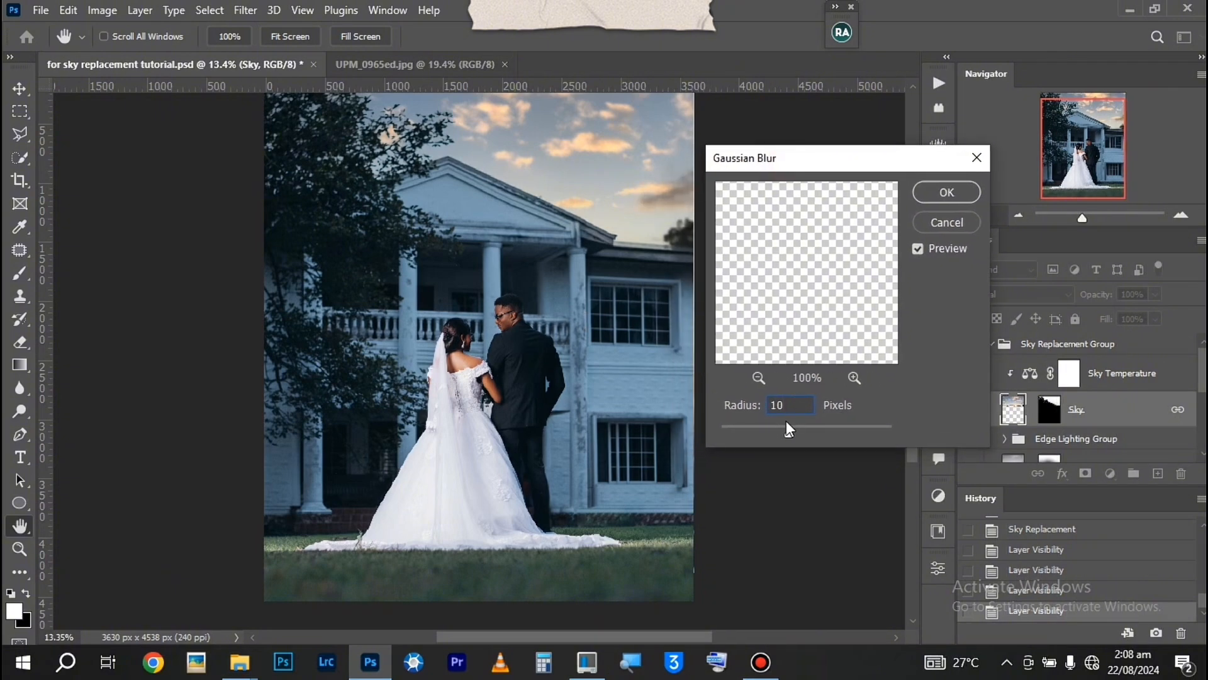
Set the Gaussian Blur radius to 5 pixels and apply it to the sky
left_click(764, 428)
double_click(773, 405)
type("5")
left_click(935, 192)
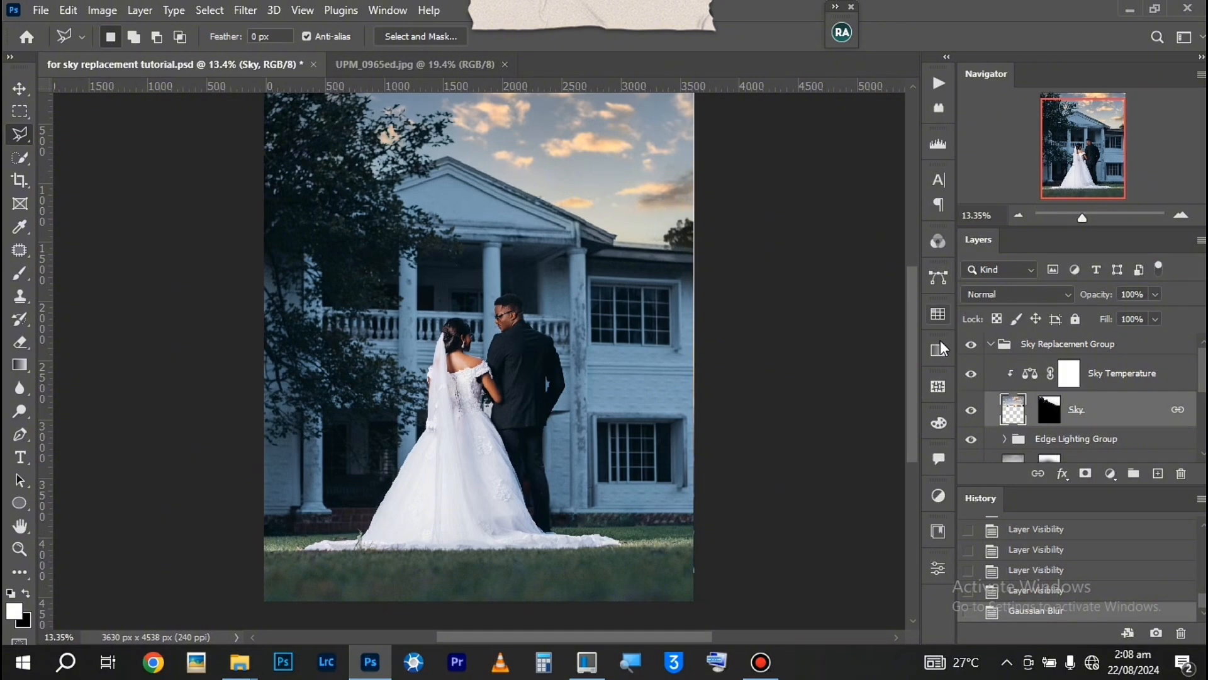
Feather the Sky layer's mask by 1.1 px
left_click(1054, 409)
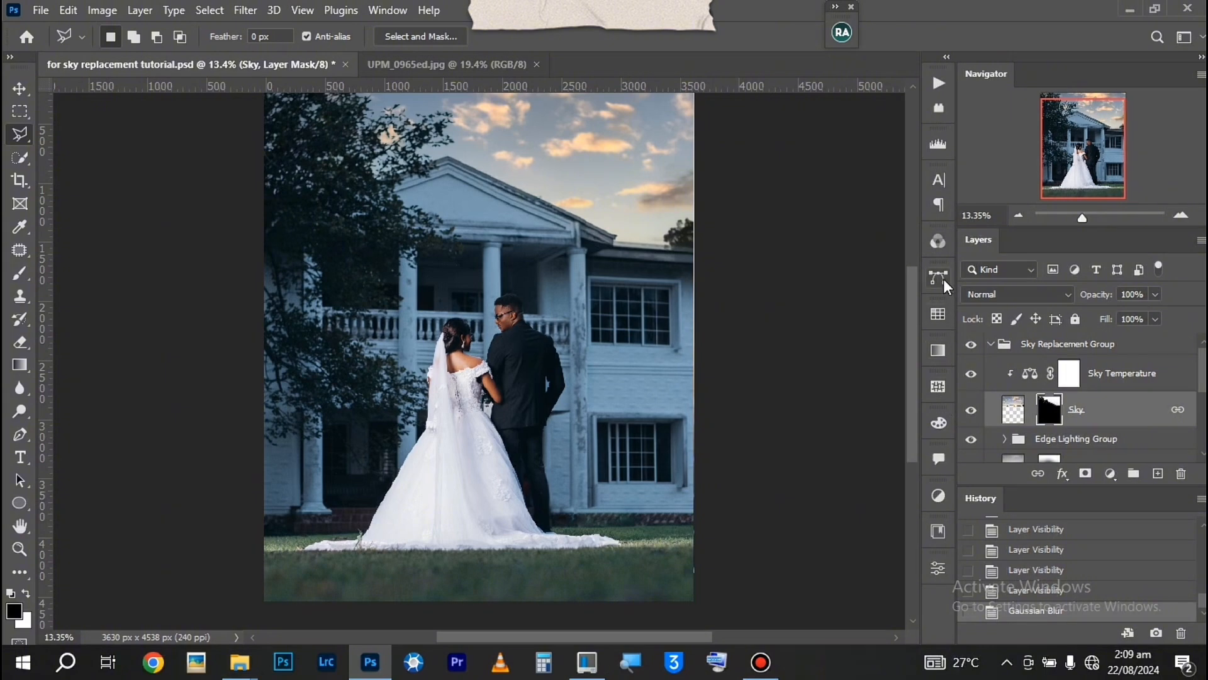
left_click(941, 568)
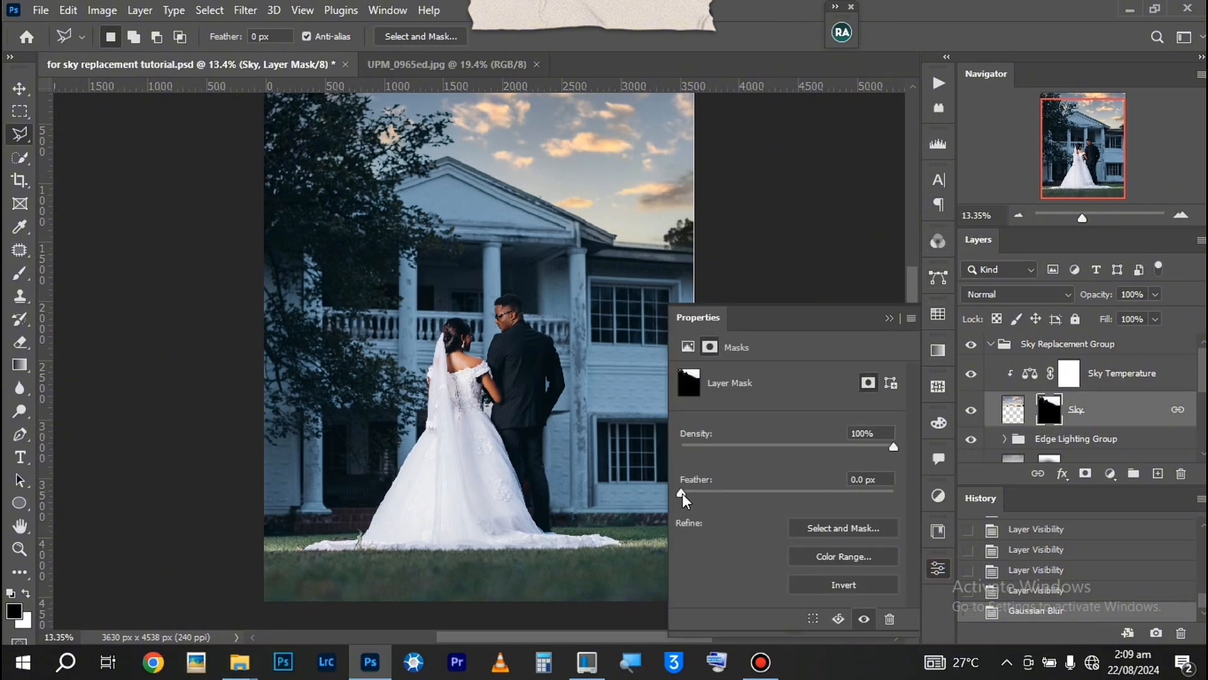
left_click_drag(681, 492, 694, 493)
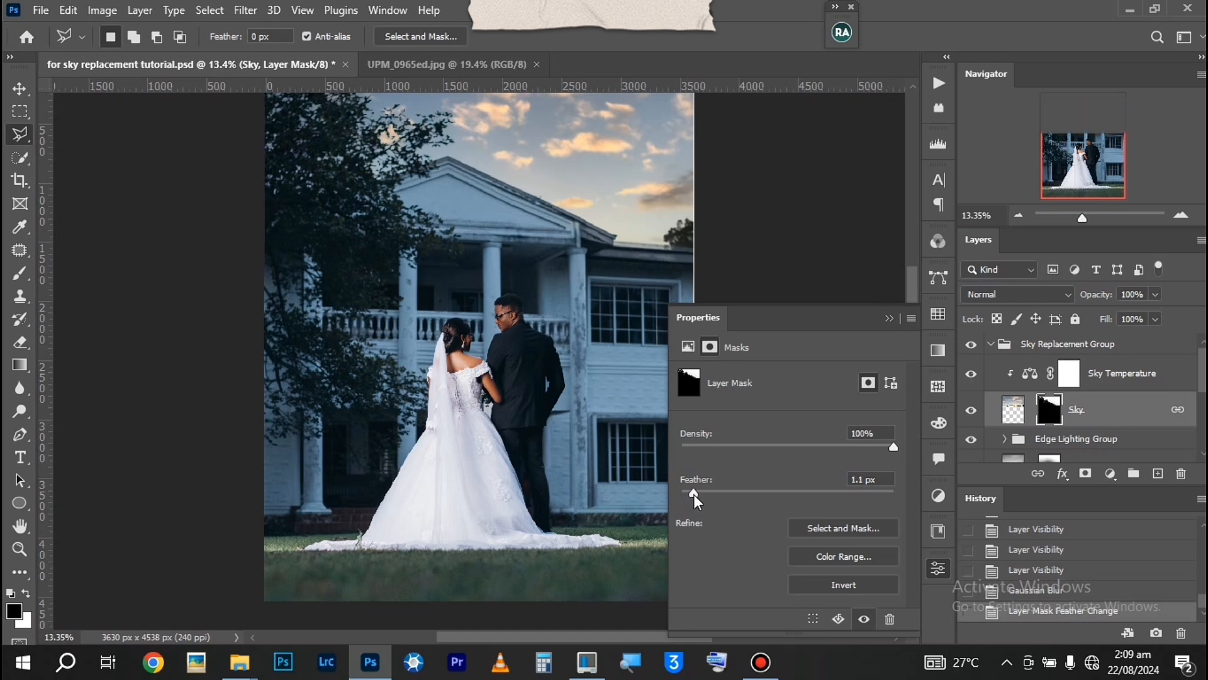
Set the feather of the Sky layer's mask to 3 px and close the mask properties
left_click(868, 479)
type("3px")
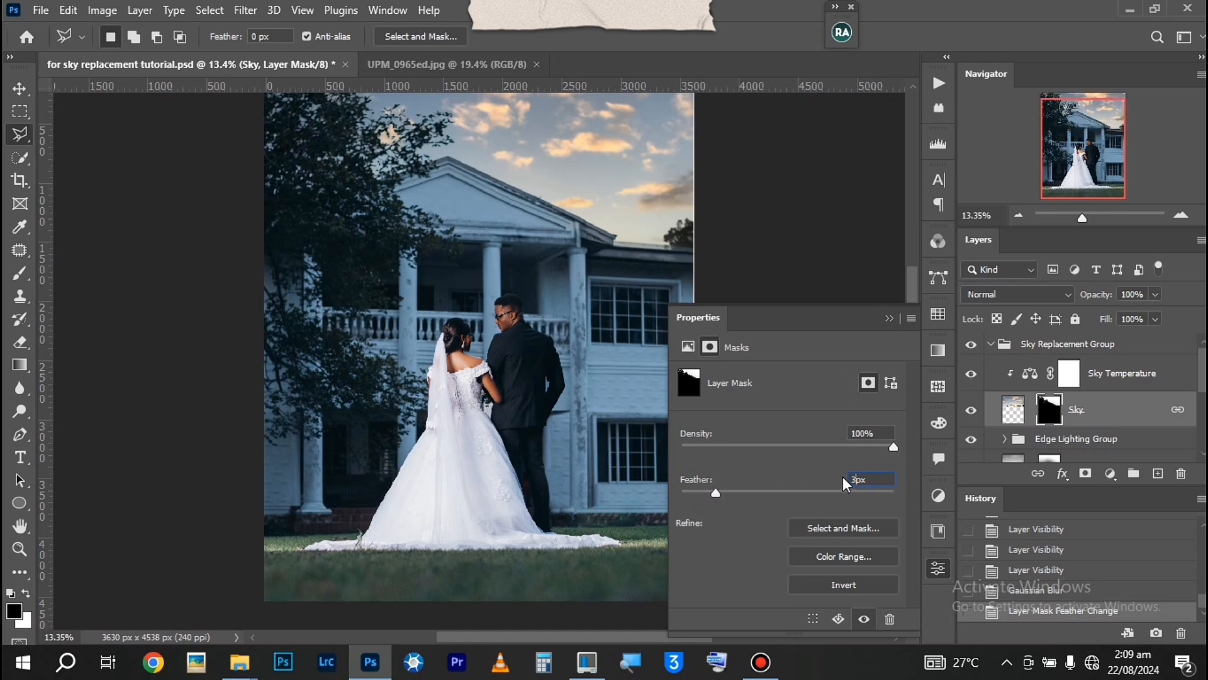
left_click(886, 318)
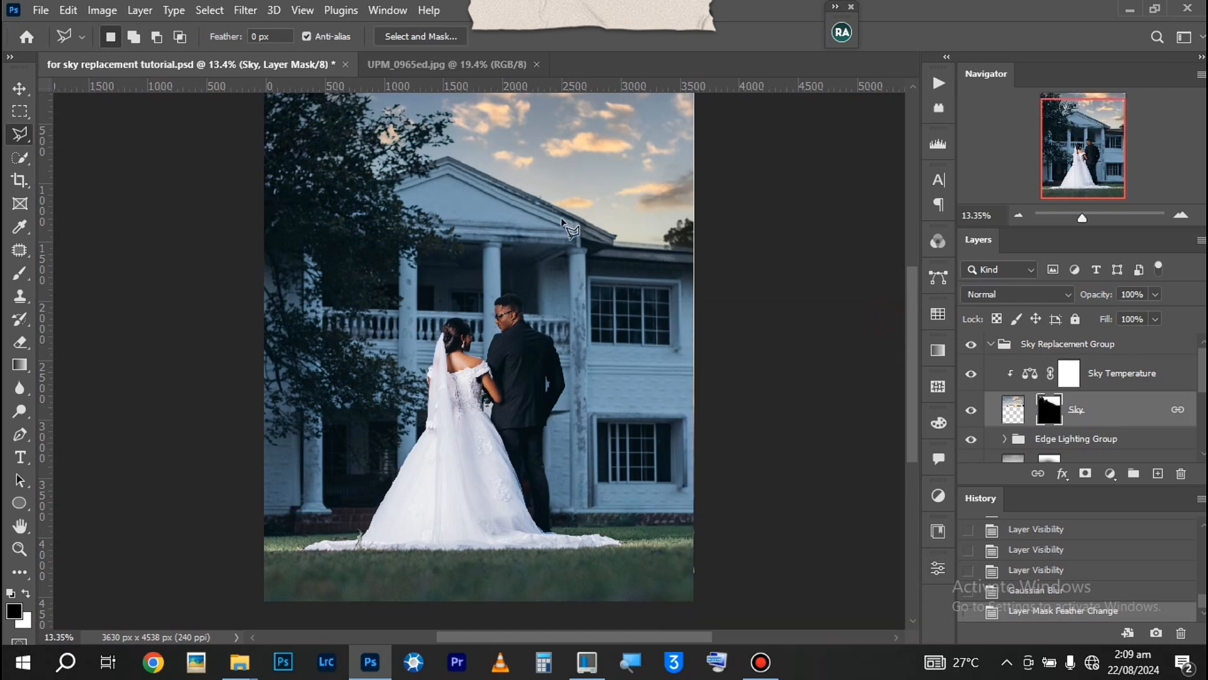
Compare the photo with the Sky Replacement Group hidden and shown, and view the finished reference image UPM_0965ed.jpg before returning to the working document
left_click(992, 344)
left_click(971, 345)
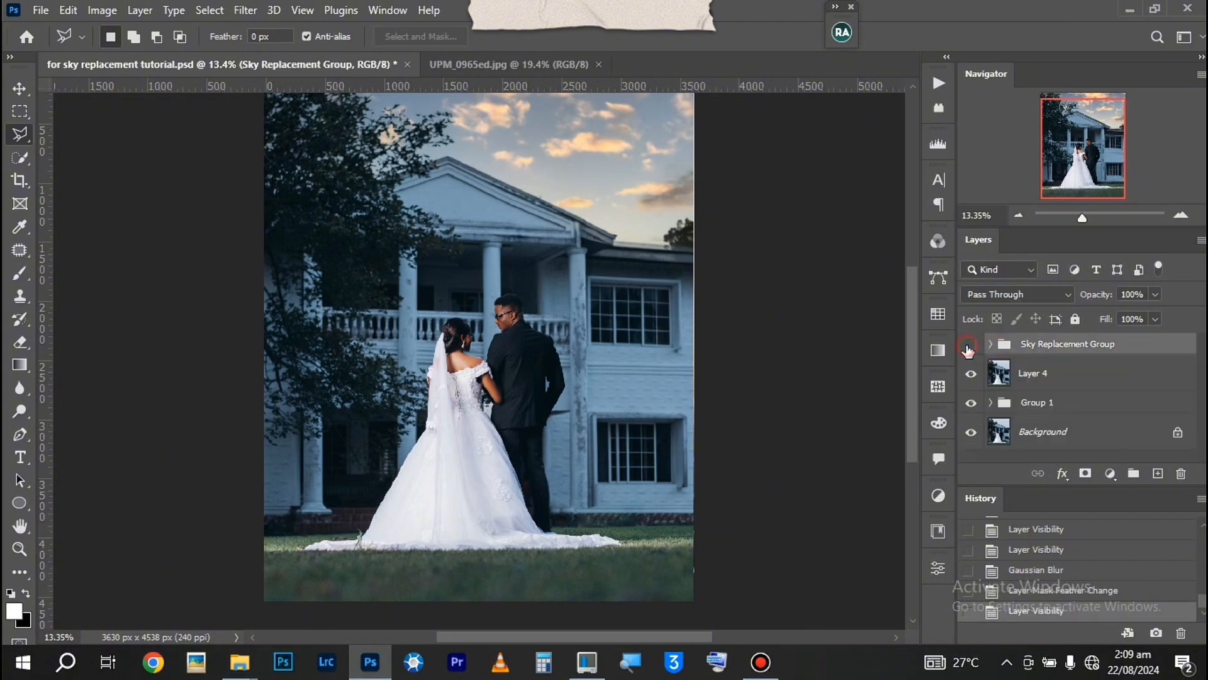
left_click(971, 346)
left_click(969, 346)
left_click(970, 345)
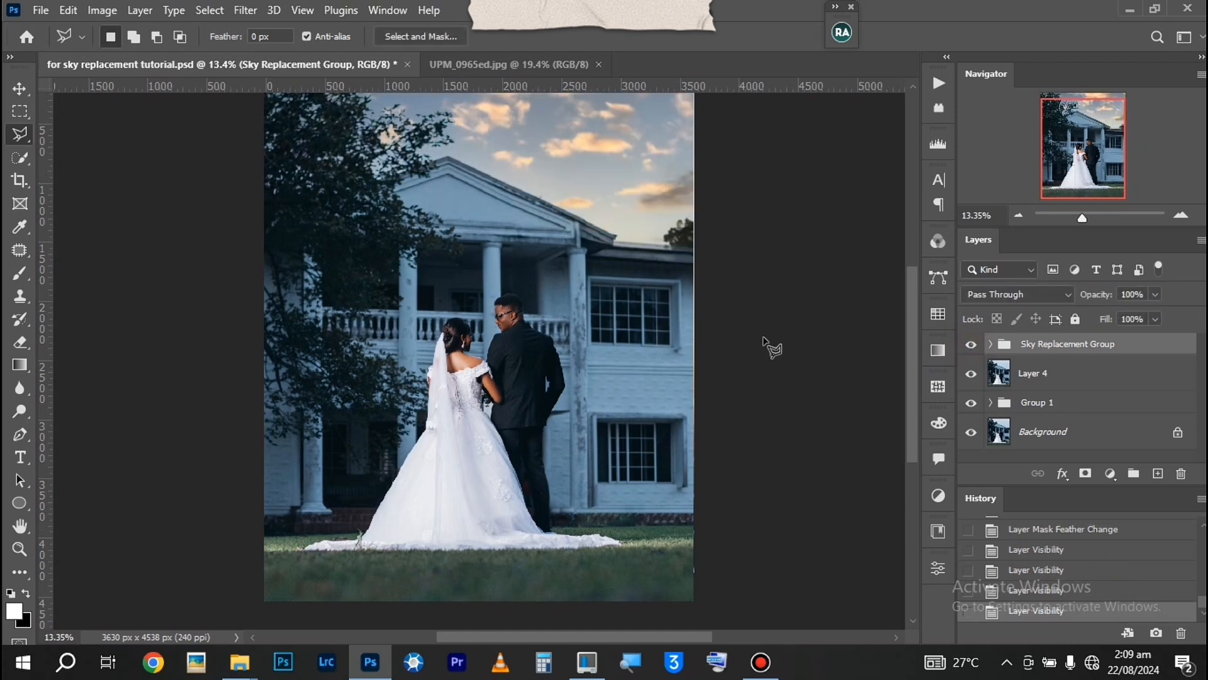
left_click(489, 63)
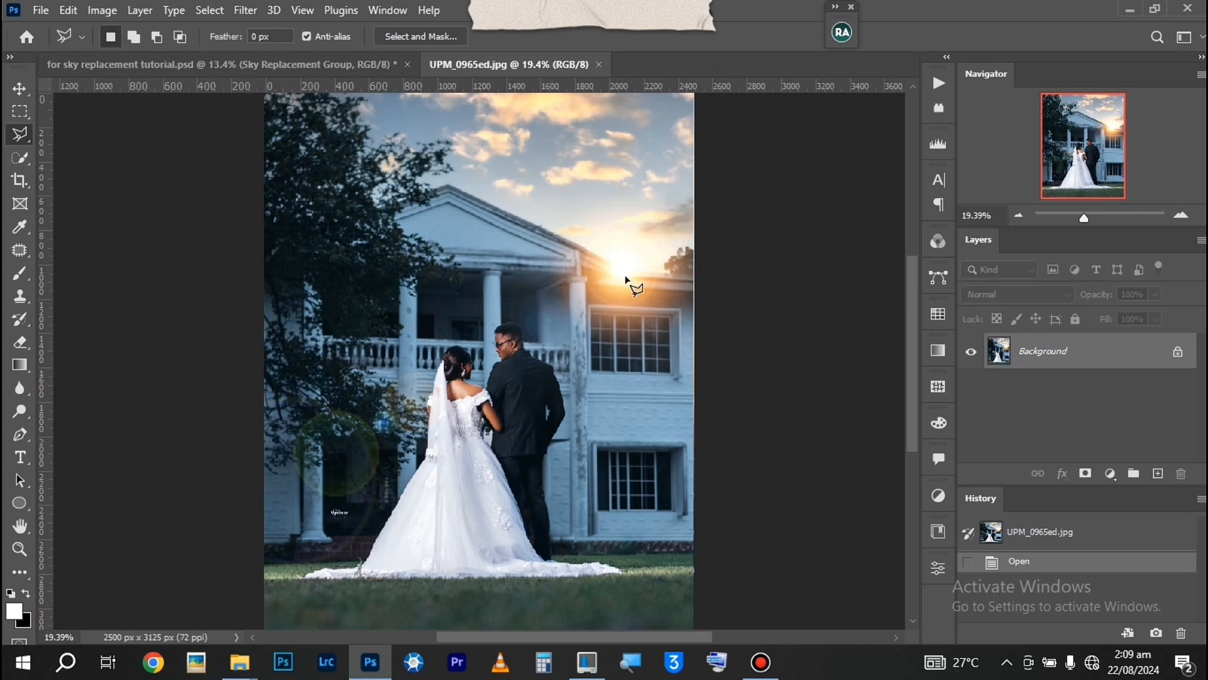
left_click(329, 58)
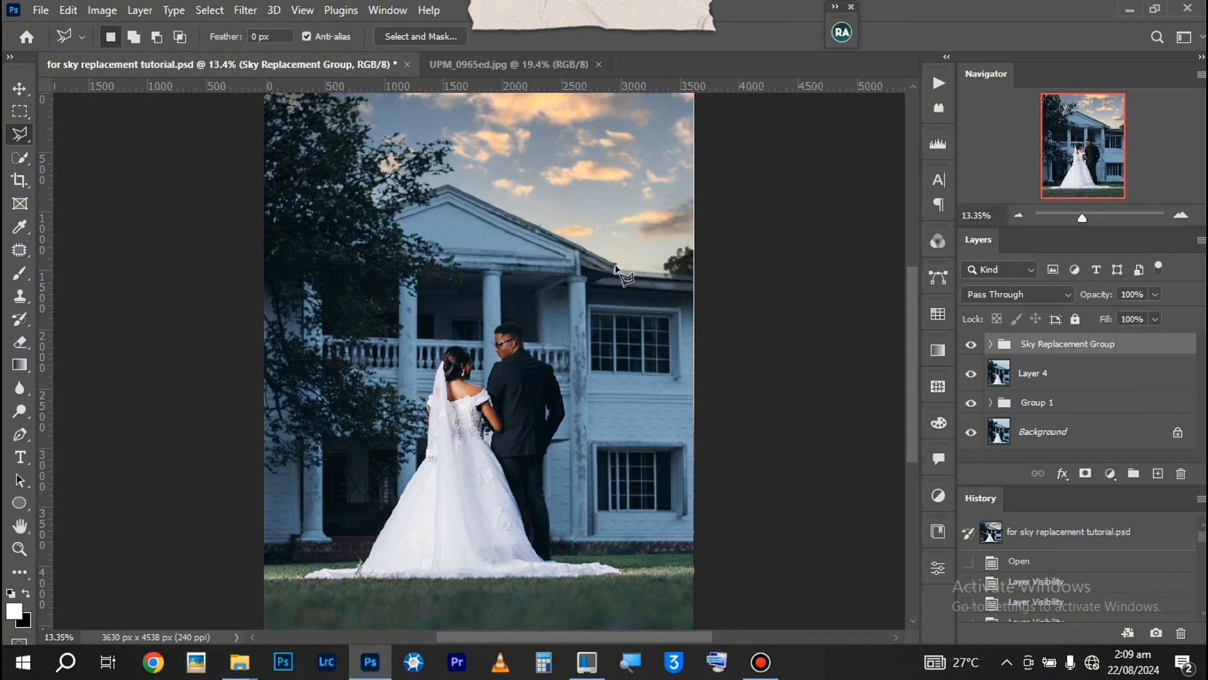
Try painting a soft white sun spot at the roof's edge on a new layer, and discard the strokes and the layer
left_click(15, 271)
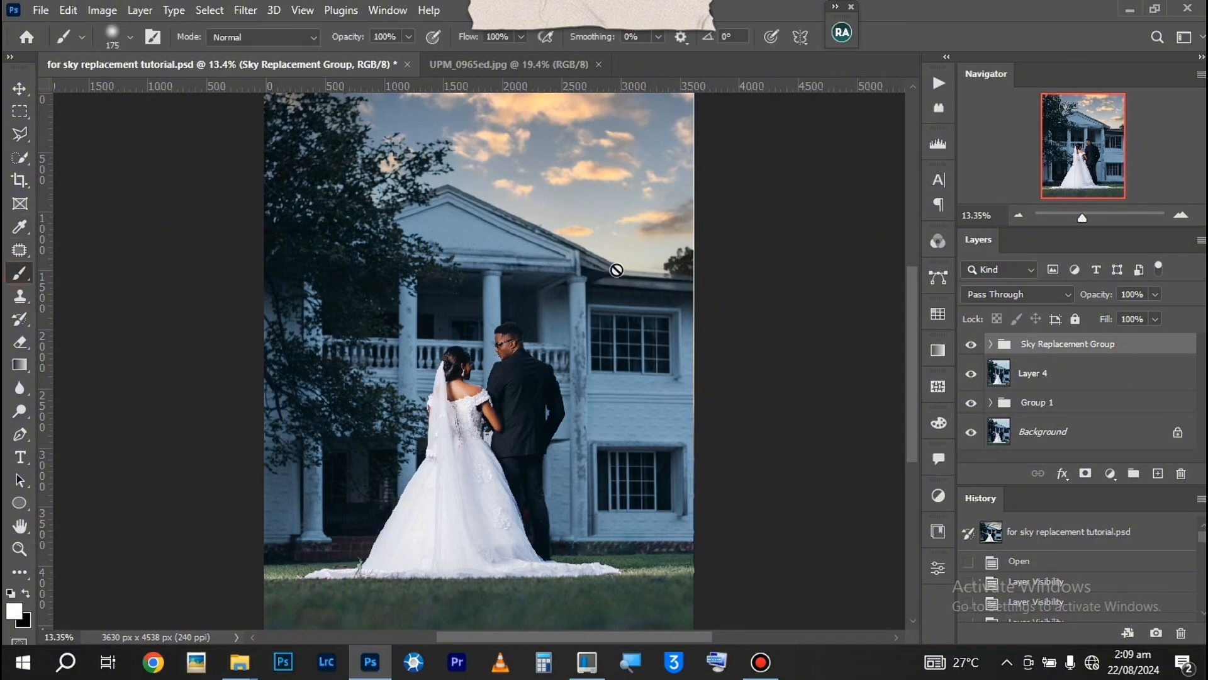
left_click(1157, 473)
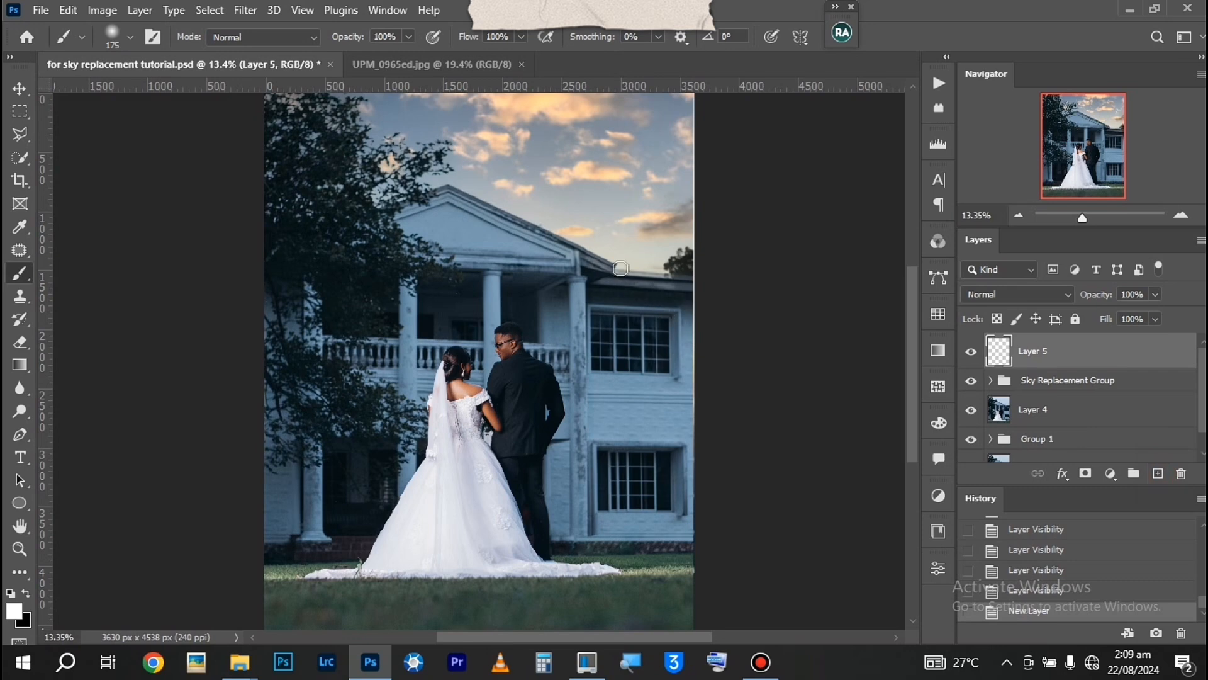
left_click_drag(617, 260, 622, 263)
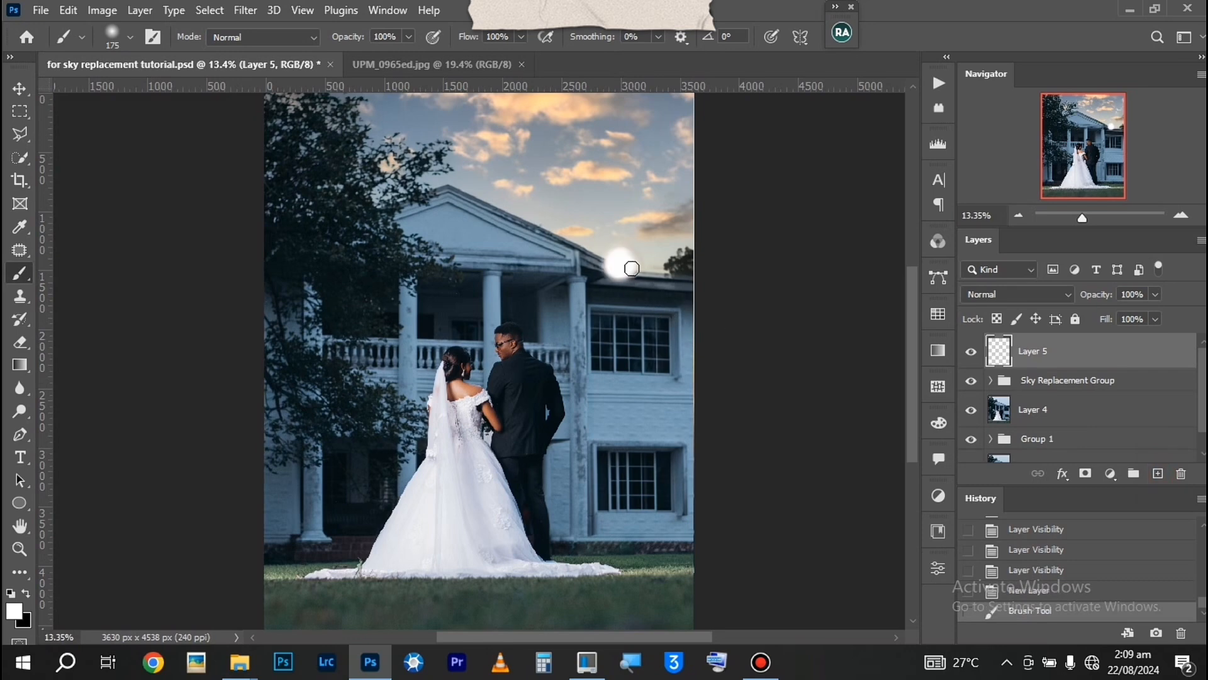
left_click(632, 262)
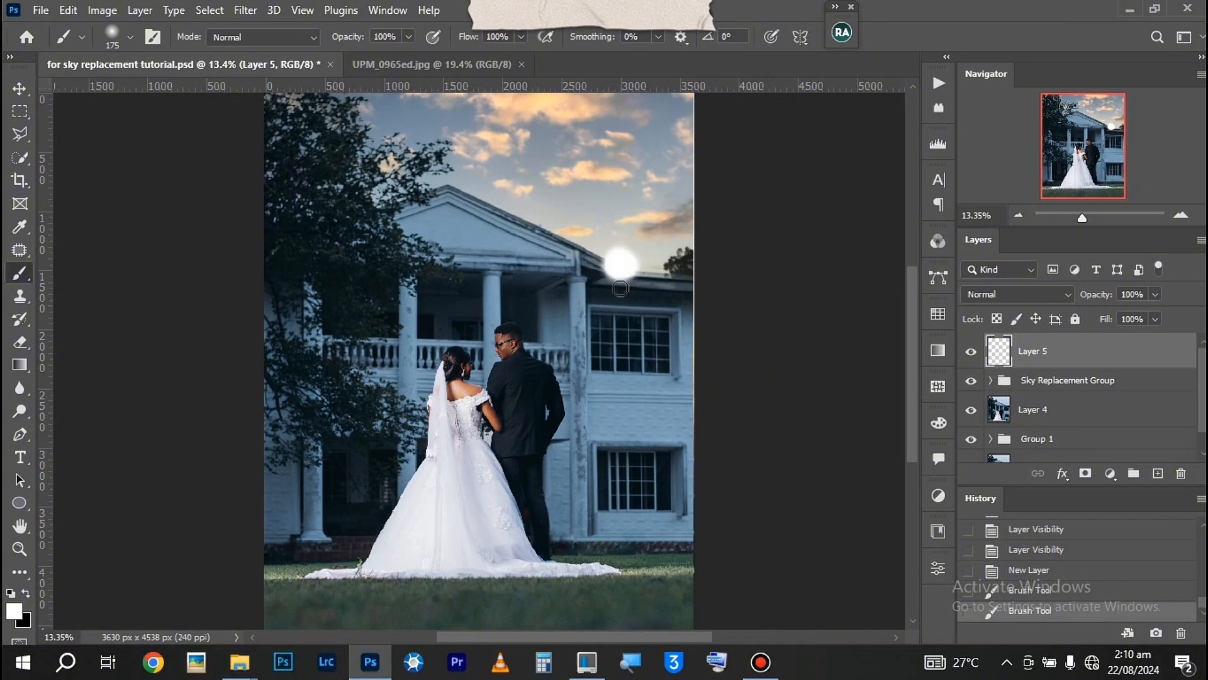
left_click(1028, 590)
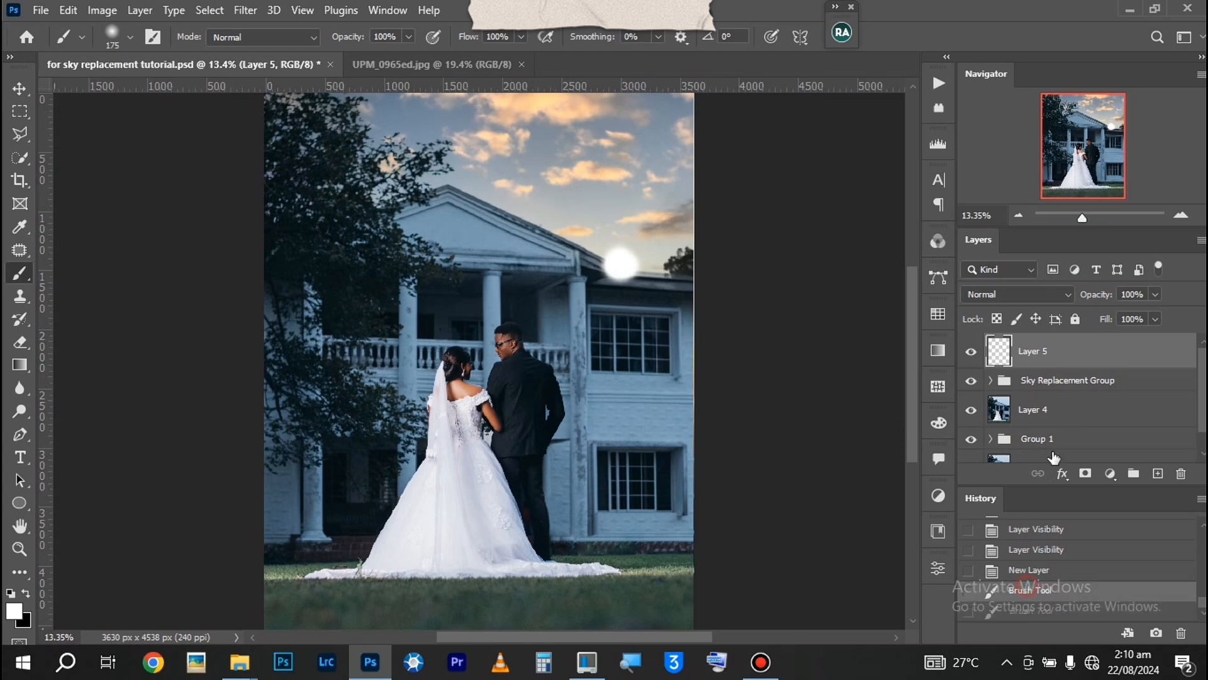
left_click(1029, 570)
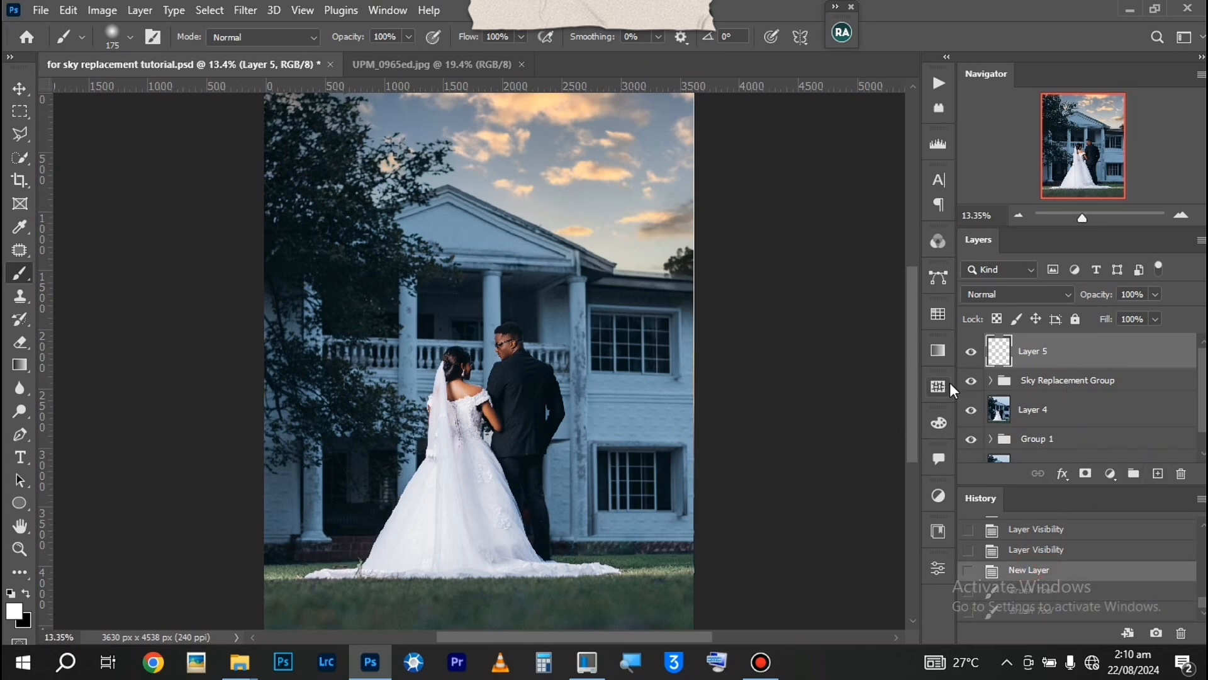
key("Delete")
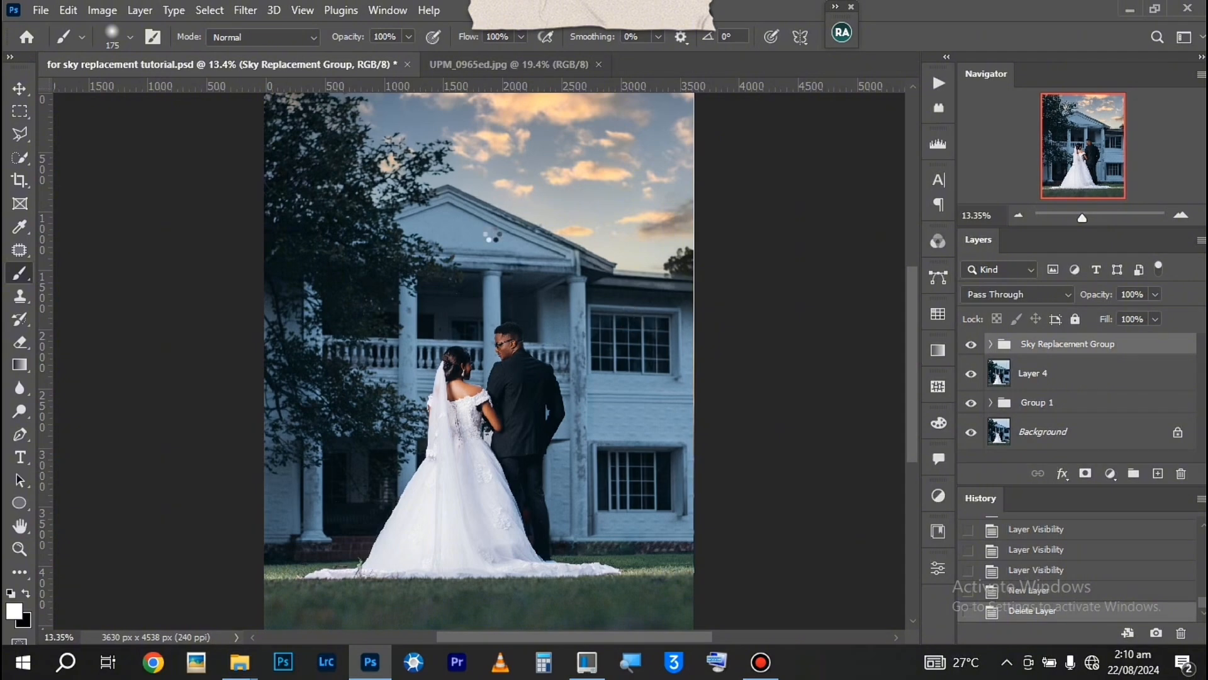
Stamp all visible layers into a new layer above the Sky Replacement Group and convert it to a smart object
key("ctrl+shift+alt+e")
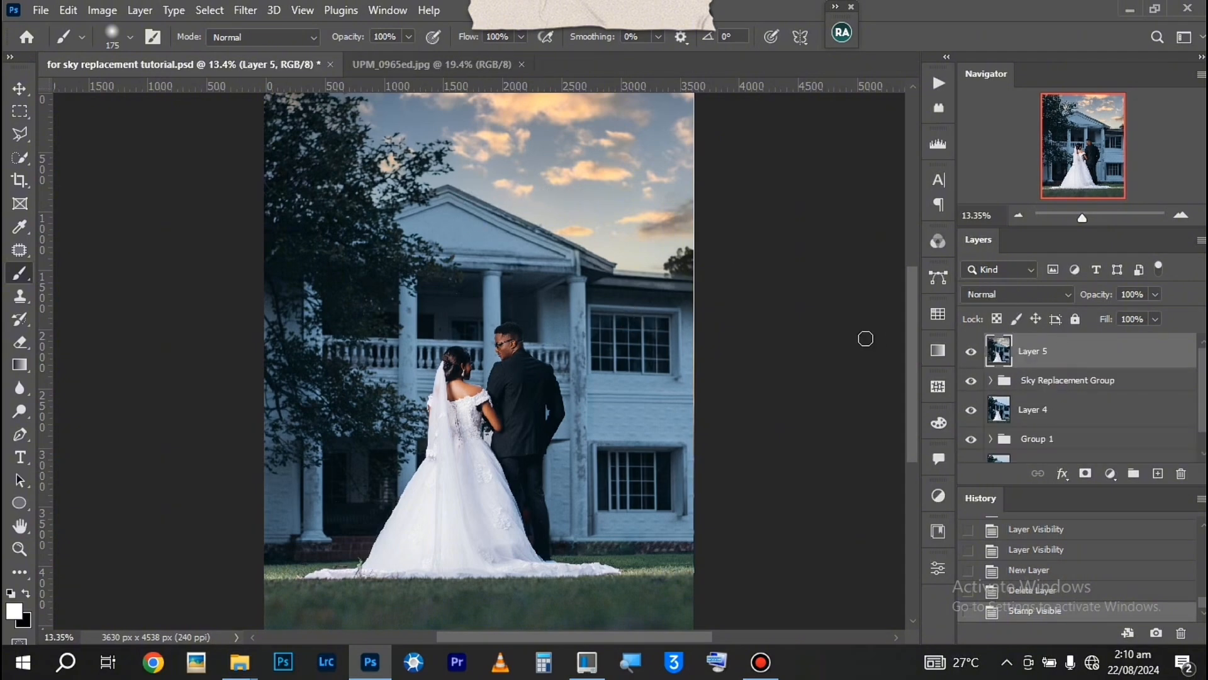
right_click(1158, 356)
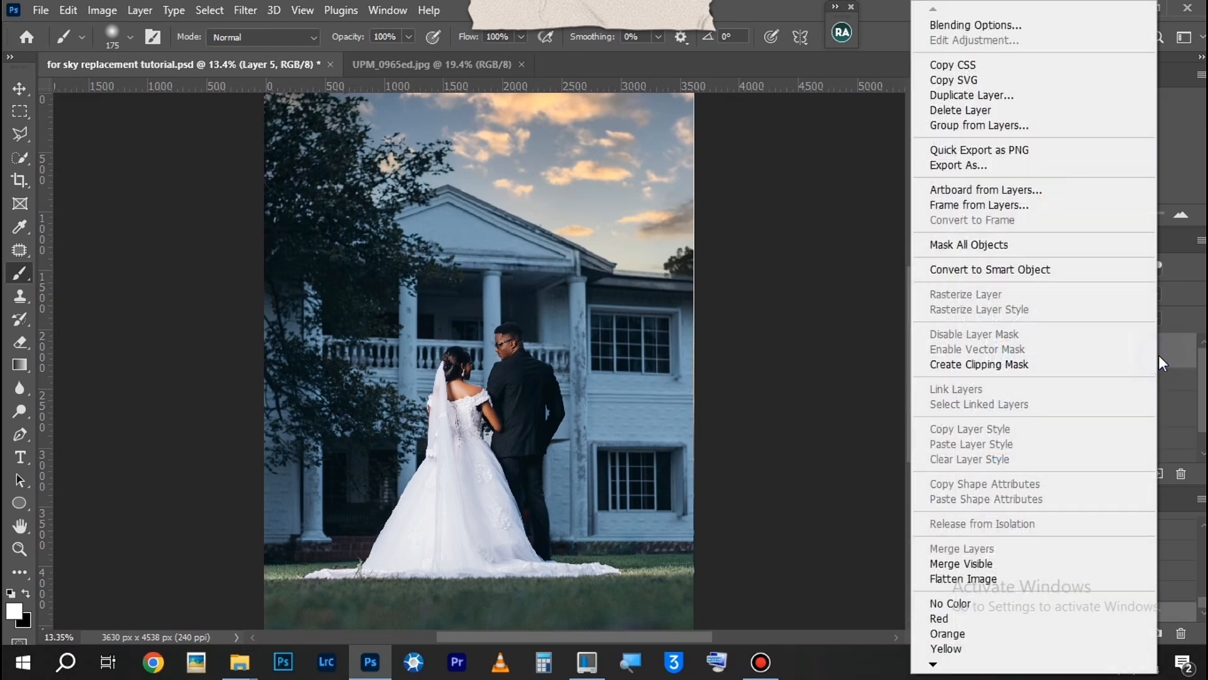
left_click(983, 271)
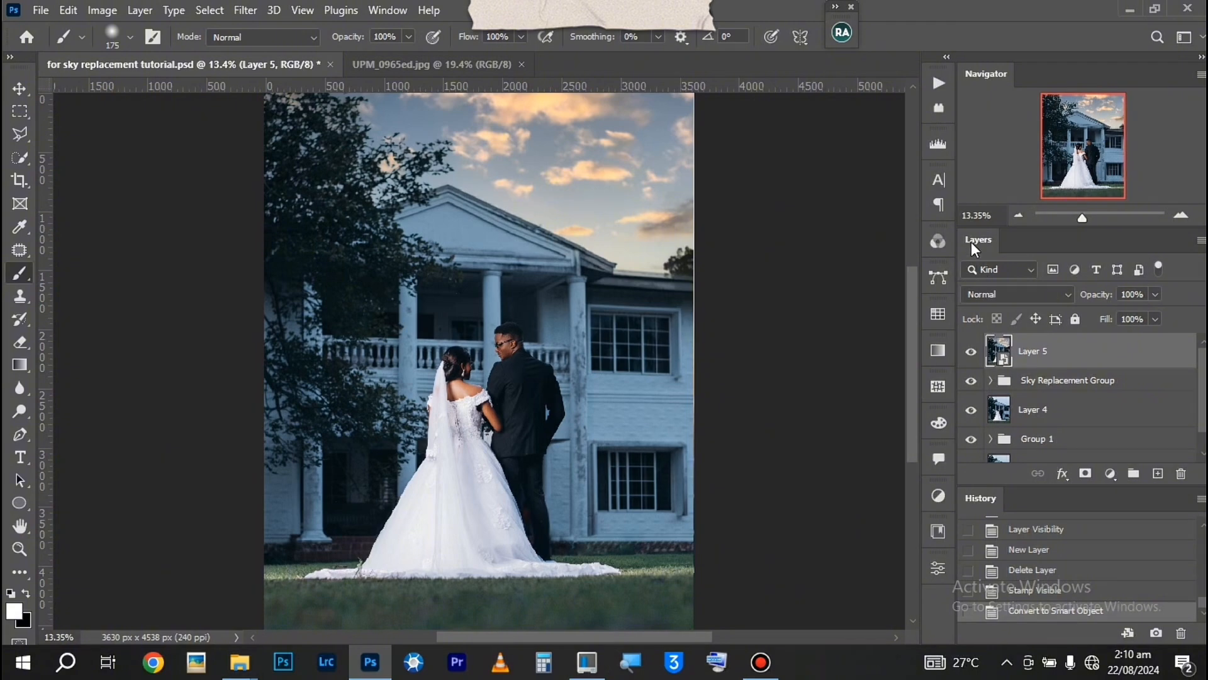
Apply a 50-300mm Zoom Lens Flare at 100% brightness to the smart object, centred where the roof meets the sky beside the distant tree
left_click(245, 10)
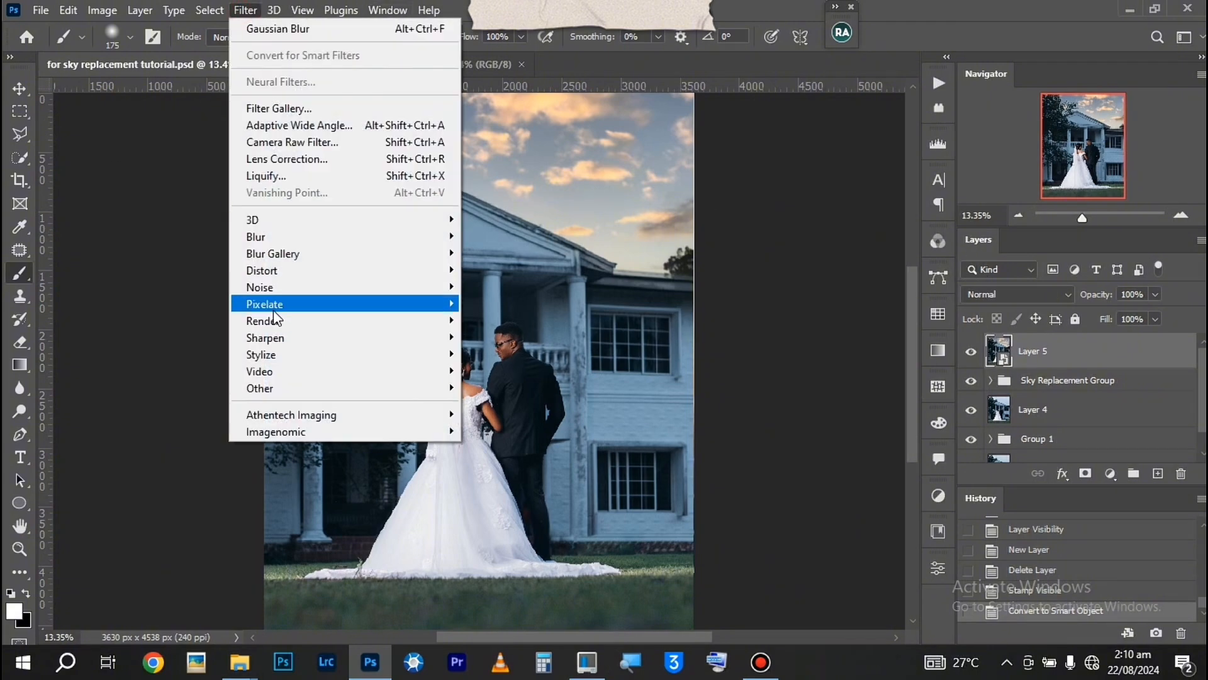
mouse_move(272, 328)
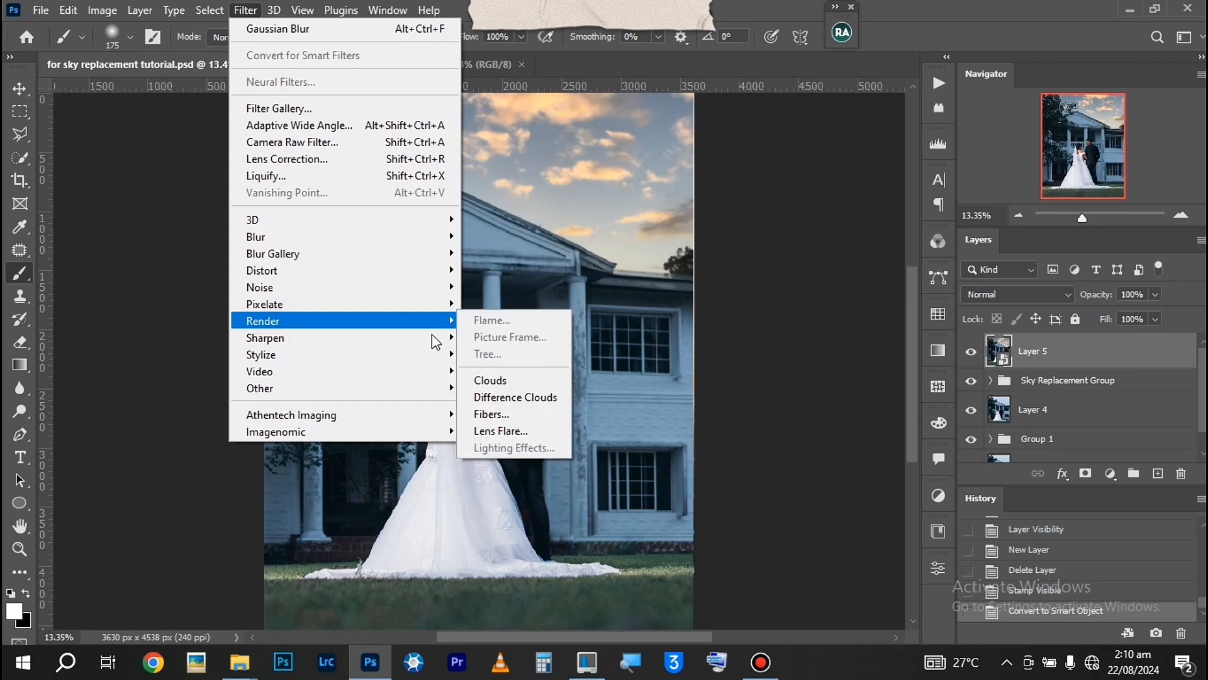
left_click(511, 431)
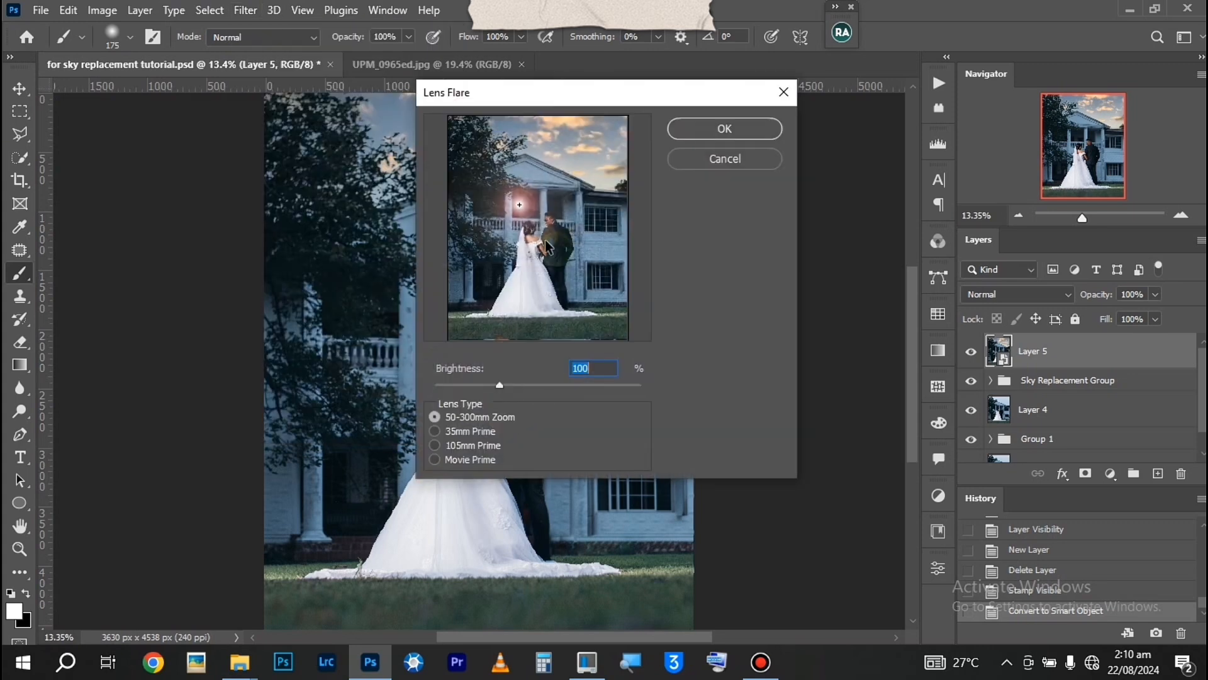
left_click_drag(519, 205, 594, 192)
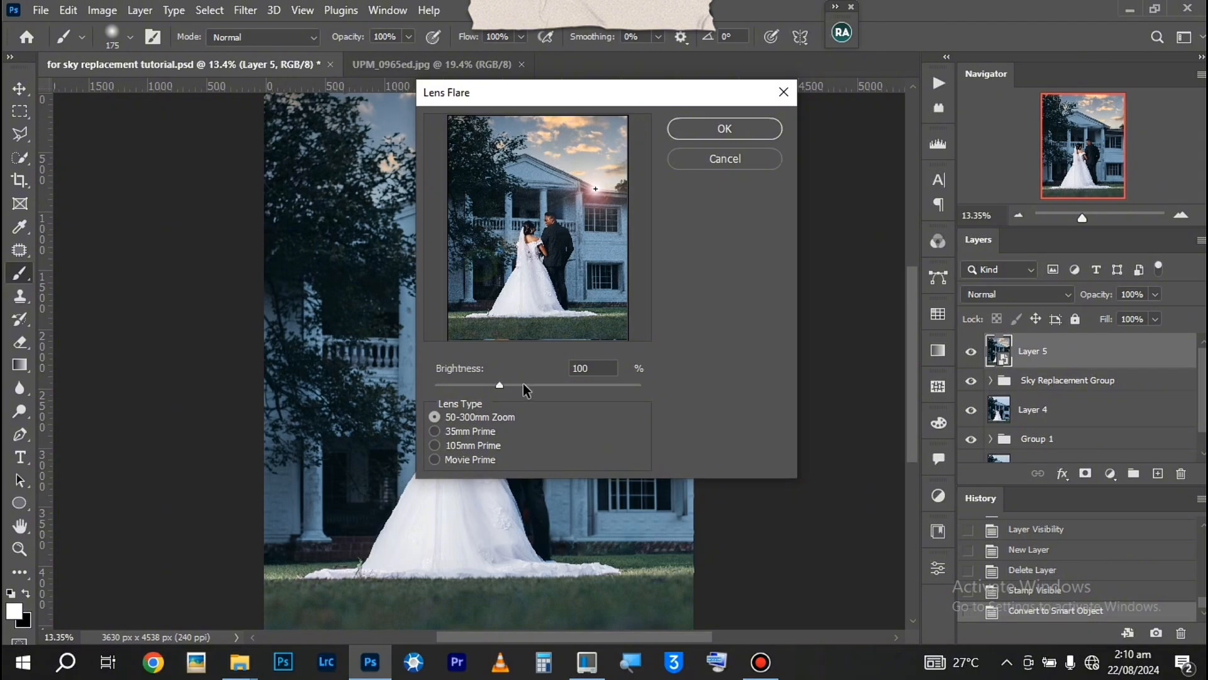
mouse_move(501, 383)
left_mouse_down()
mouse_move(481, 384)
mouse_move(501, 384)
left_mouse_up()
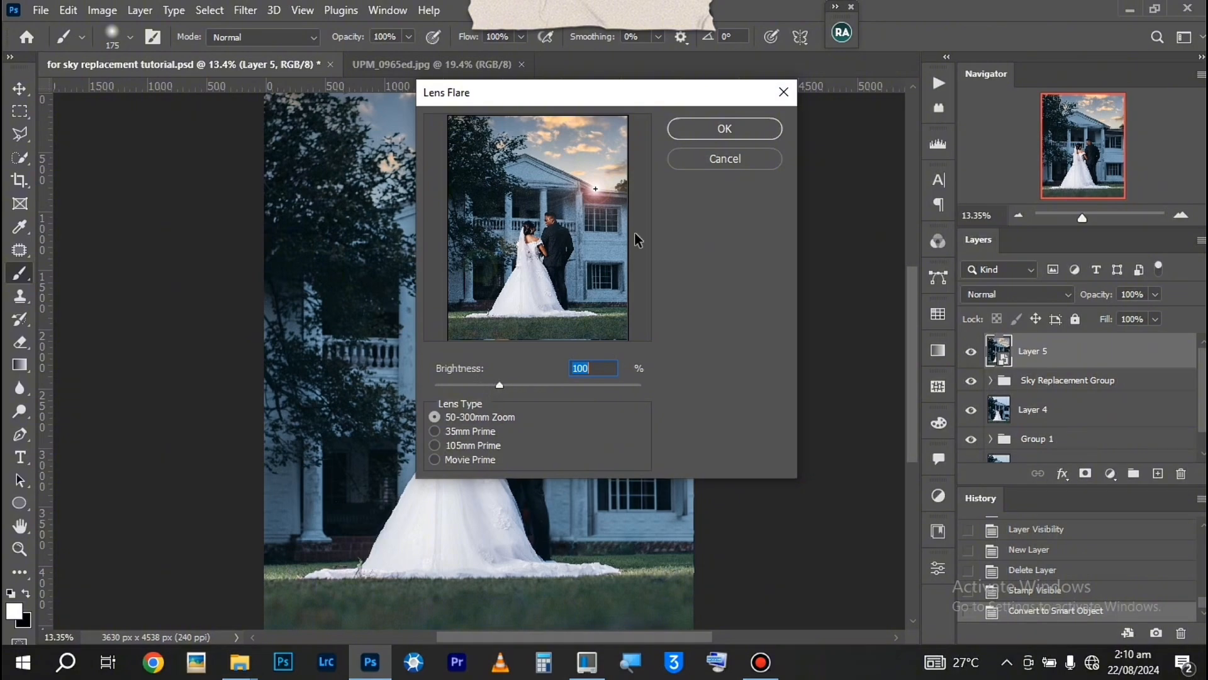
left_click(725, 129)
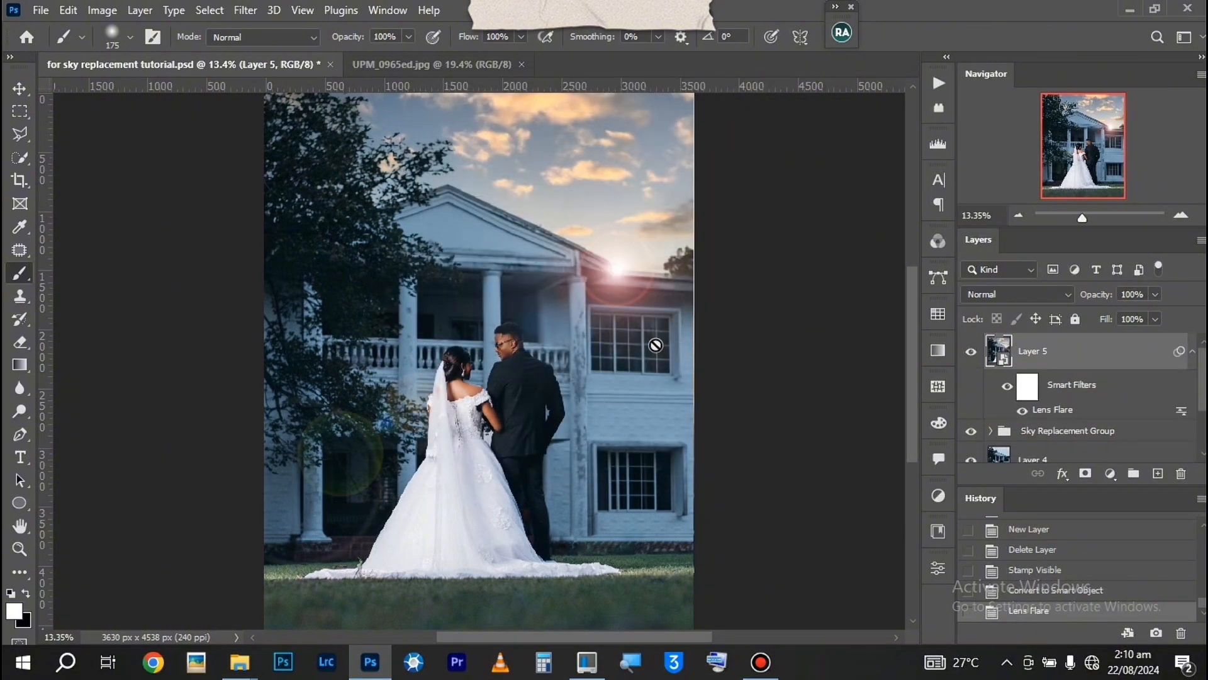
Edit the Lens Flare smart filter to shift the flare's centre slightly toward the distant tree and inspect it against the roofline
key("ctrl+plus")
key("ctrl+plus")
key("ctrl+plus")
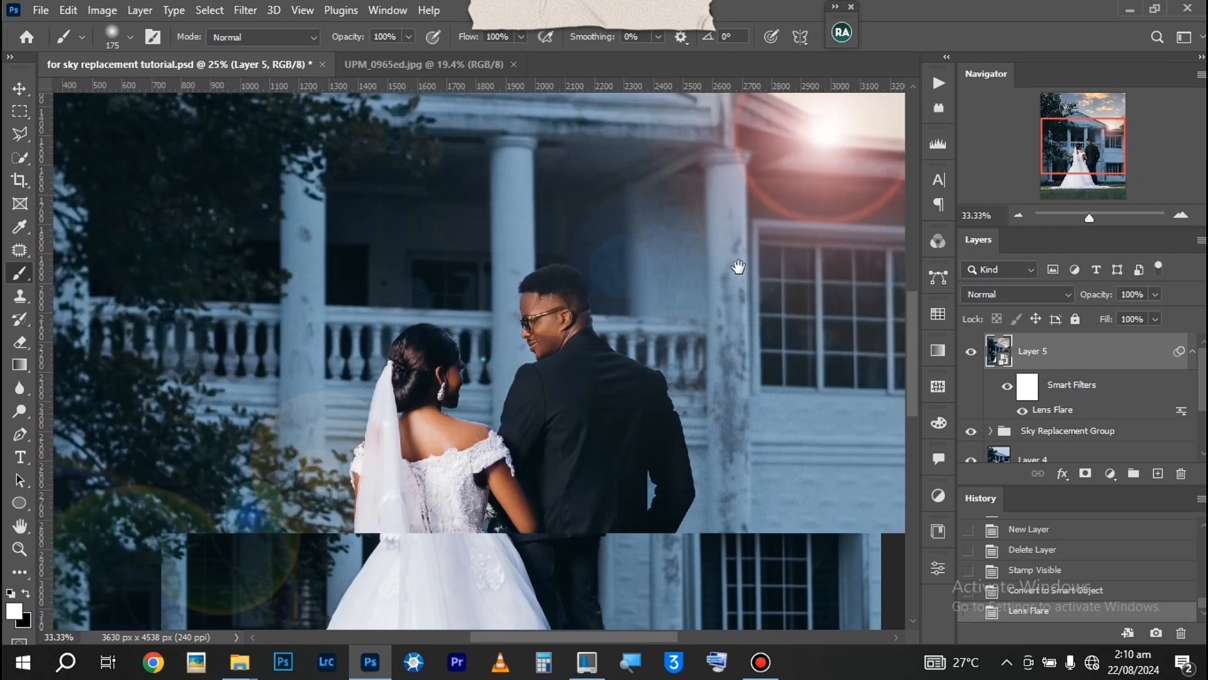
left_click_drag(708, 282, 506, 413)
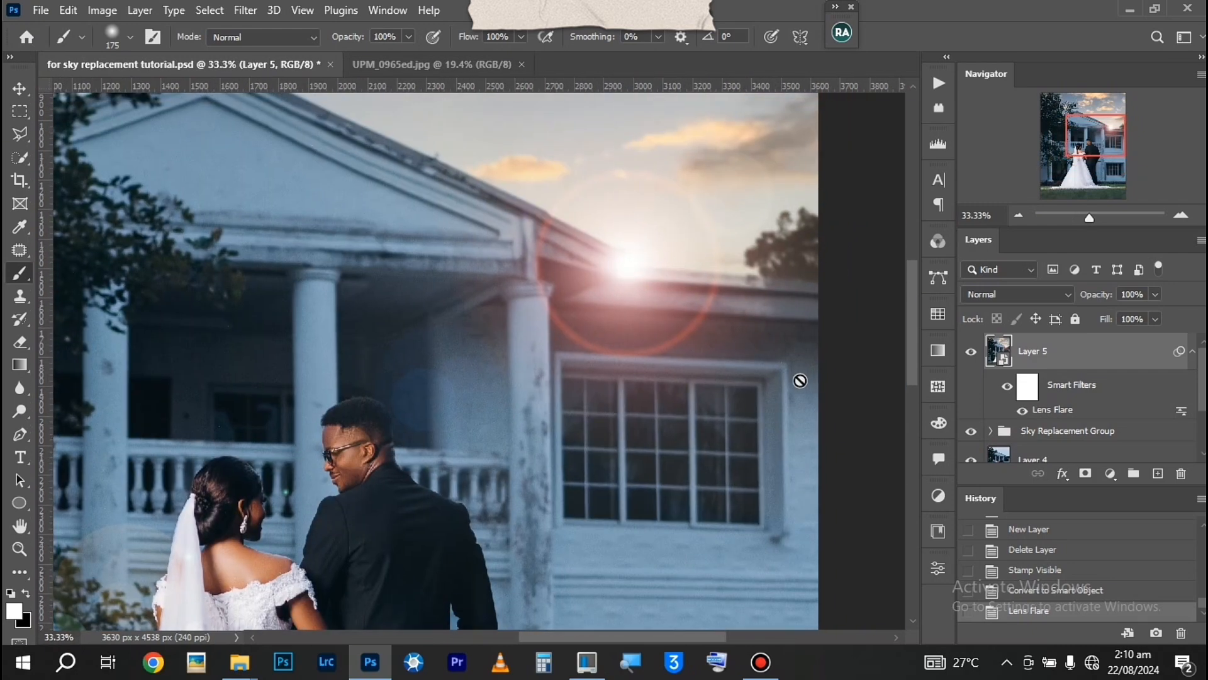
double_click(1087, 414)
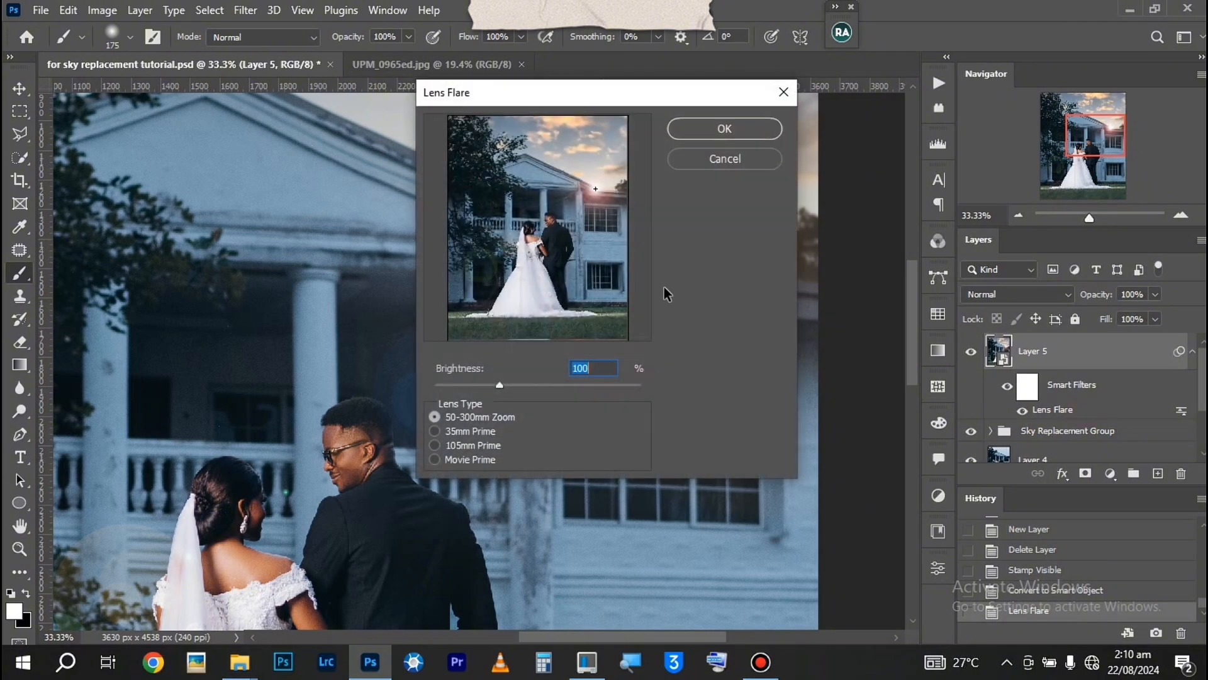
left_click(598, 189)
left_click(718, 127)
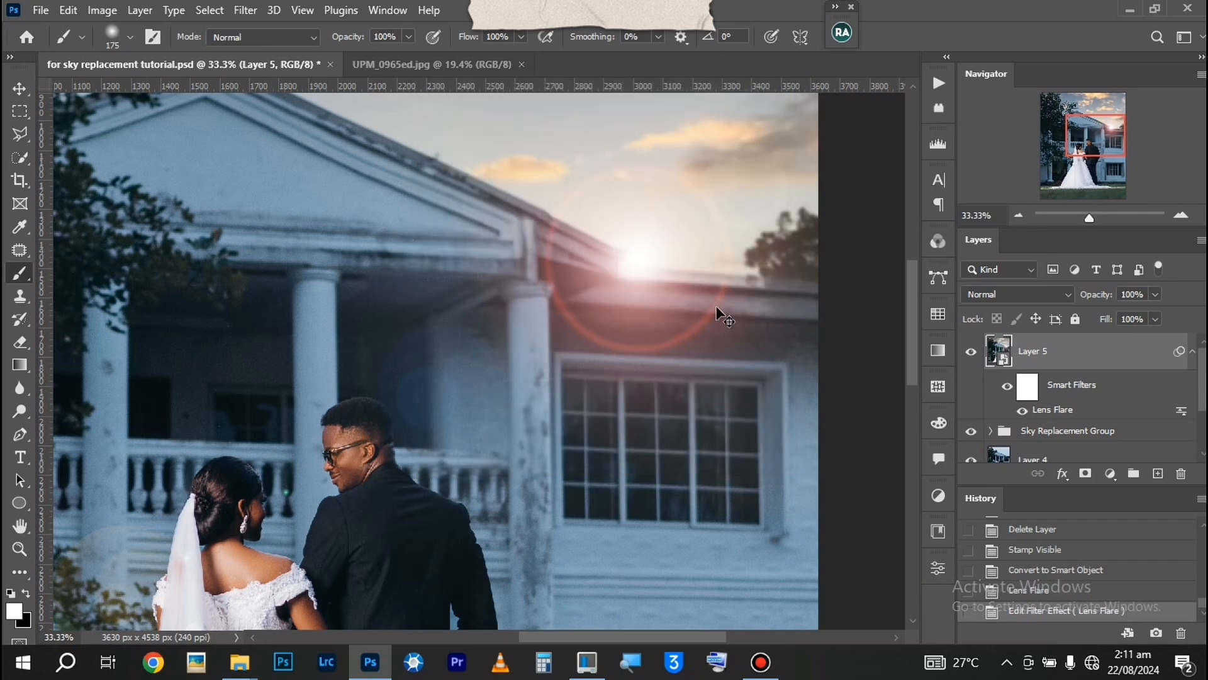
key("ctrl+0")
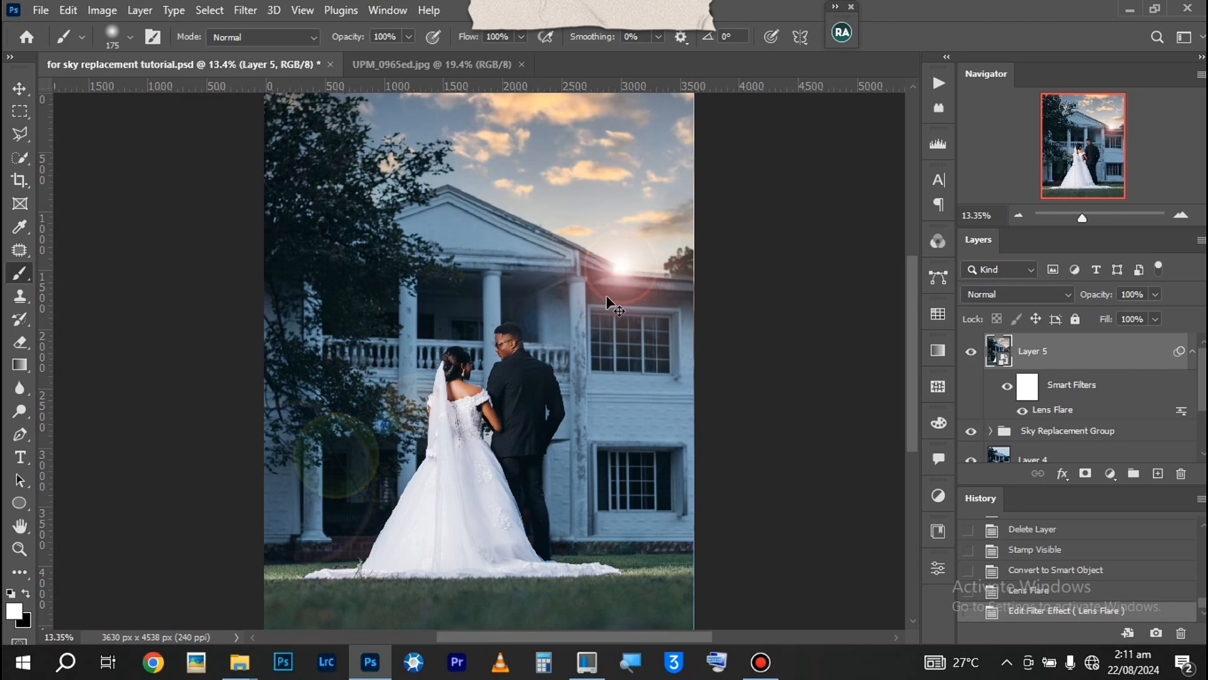
key("ctrl+plus")
key("ctrl+plus")
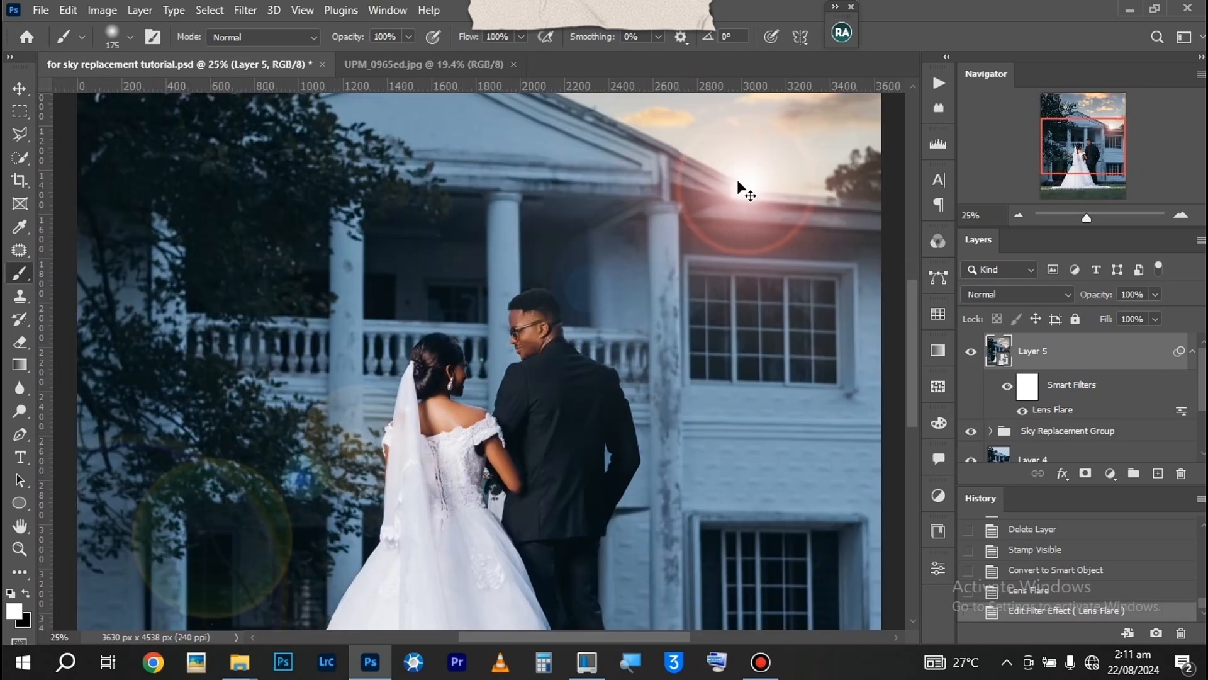
key("ctrl+0")
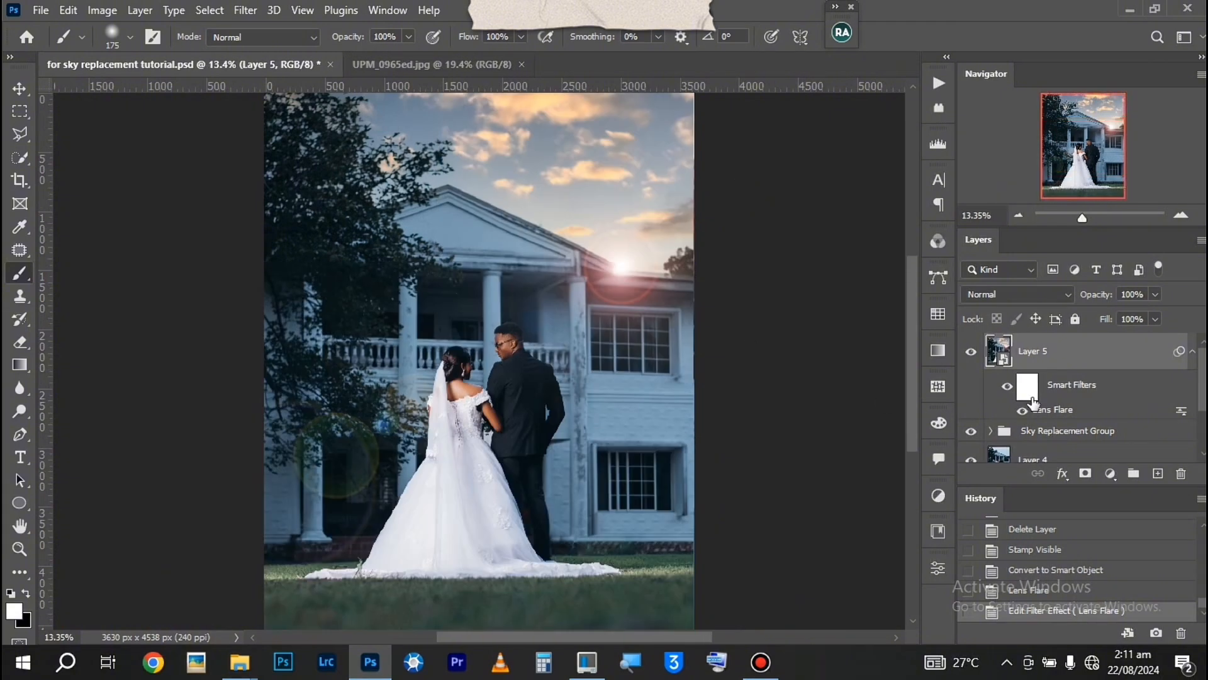
Add a white-to-transparent gradient fill layer with the Radial style and centre its glow on the lens flare
left_click(1111, 475)
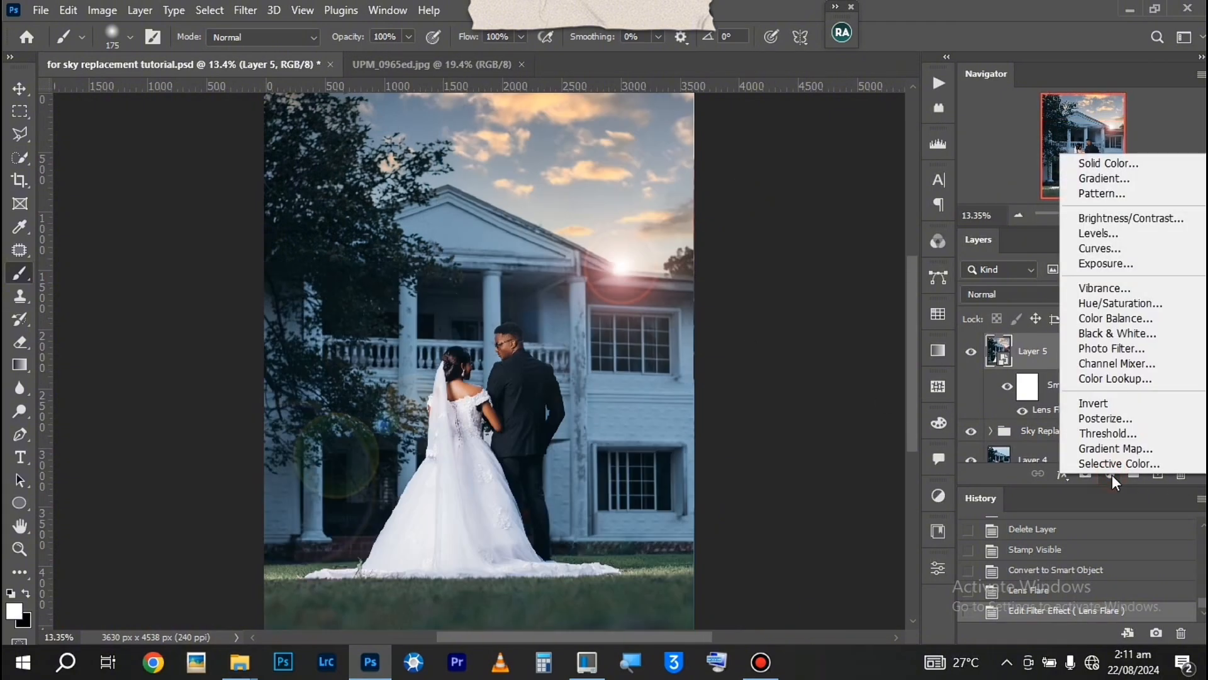
left_click(1104, 178)
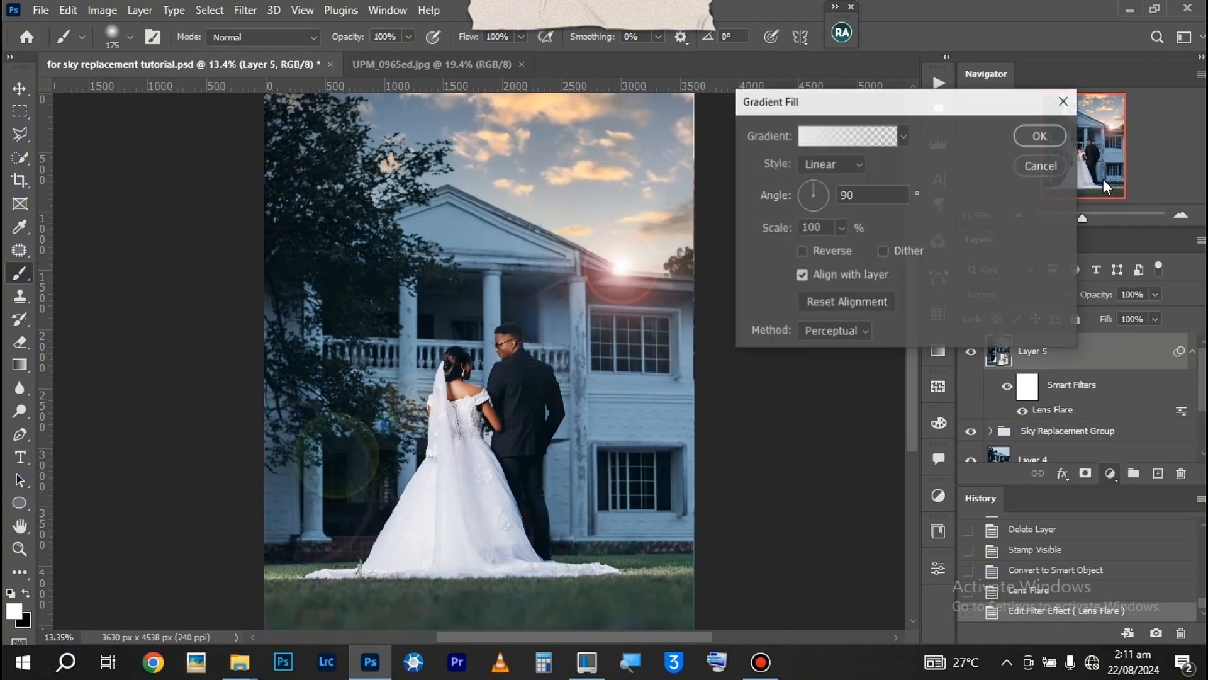
left_click(843, 165)
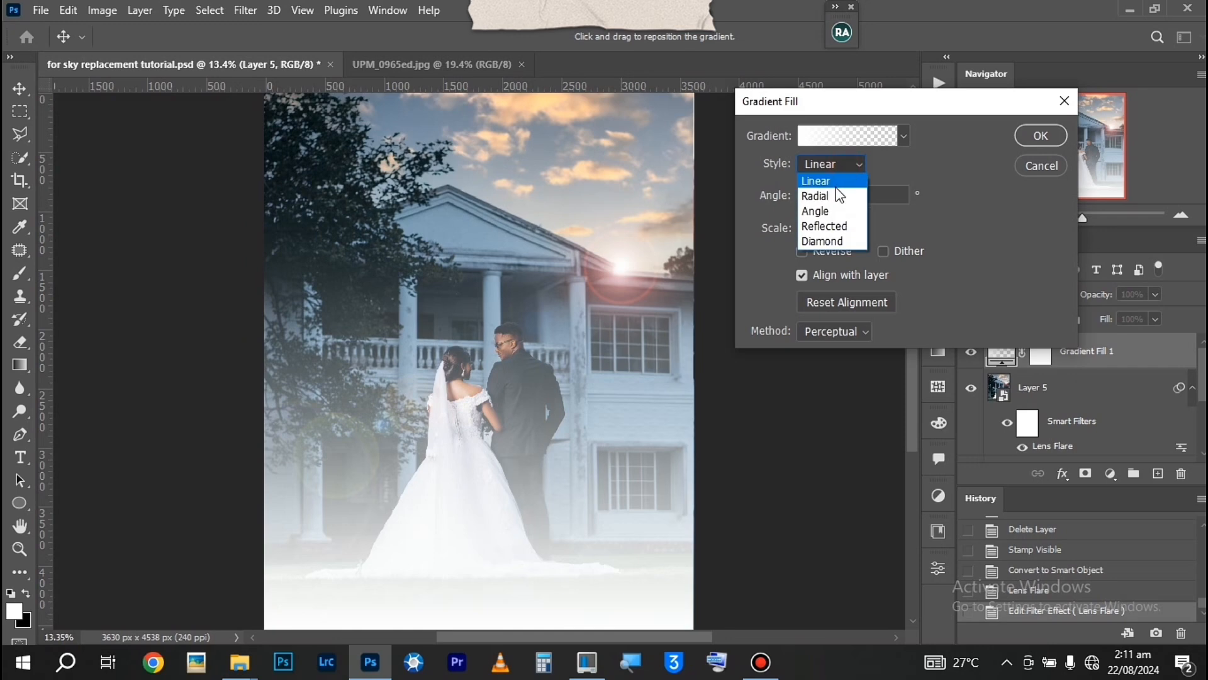
left_click(836, 198)
left_click_drag(481, 363, 621, 272)
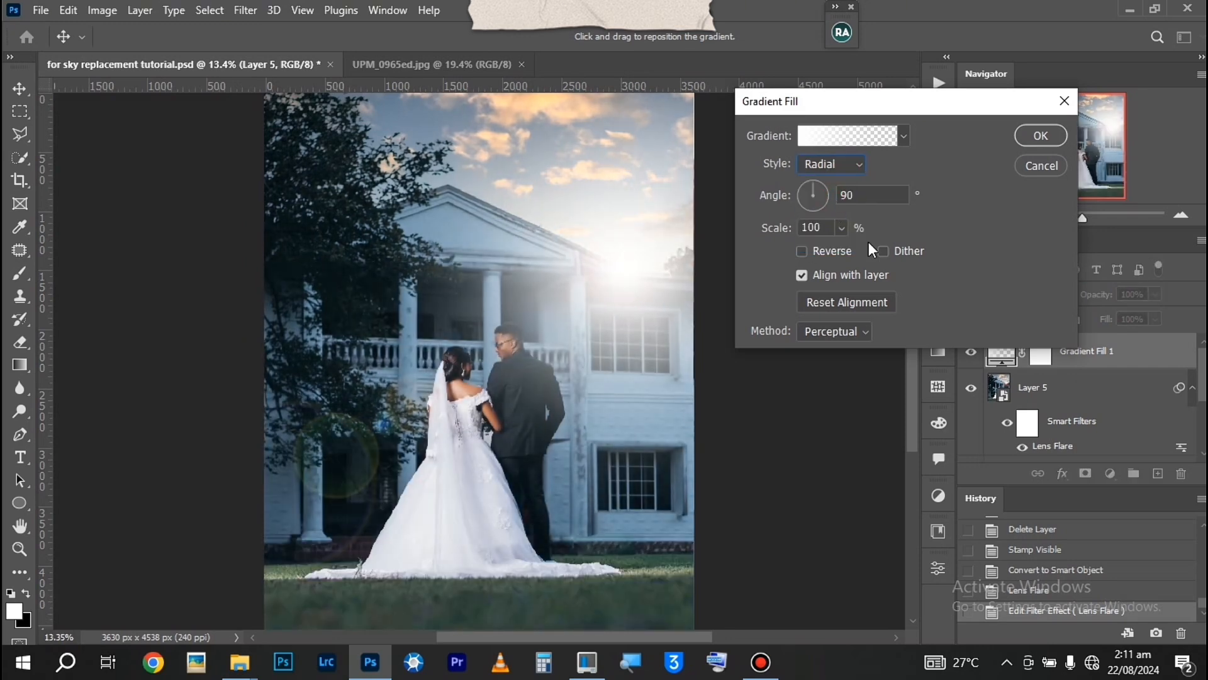
Set the radial gradient's scale to 40%
left_click(840, 227)
left_click_drag(840, 251, 815, 252)
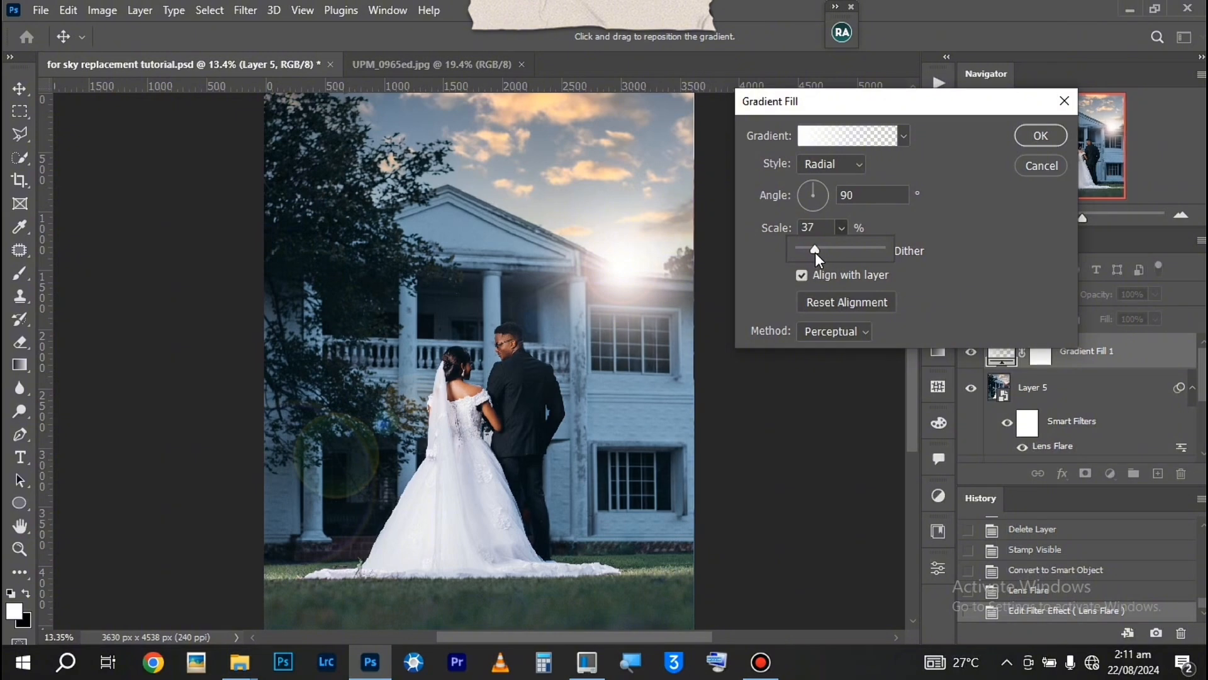
left_click(825, 226)
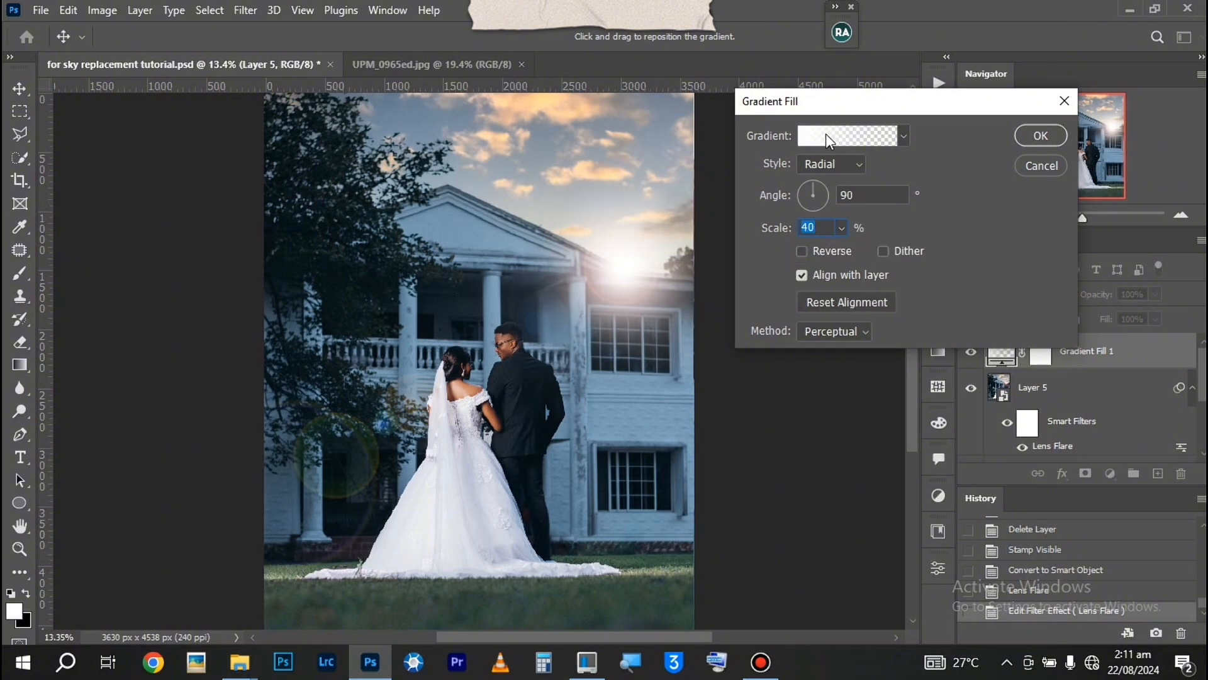
Recolour the starting stop of the radial gradient to orange fe6c14
left_click(845, 141)
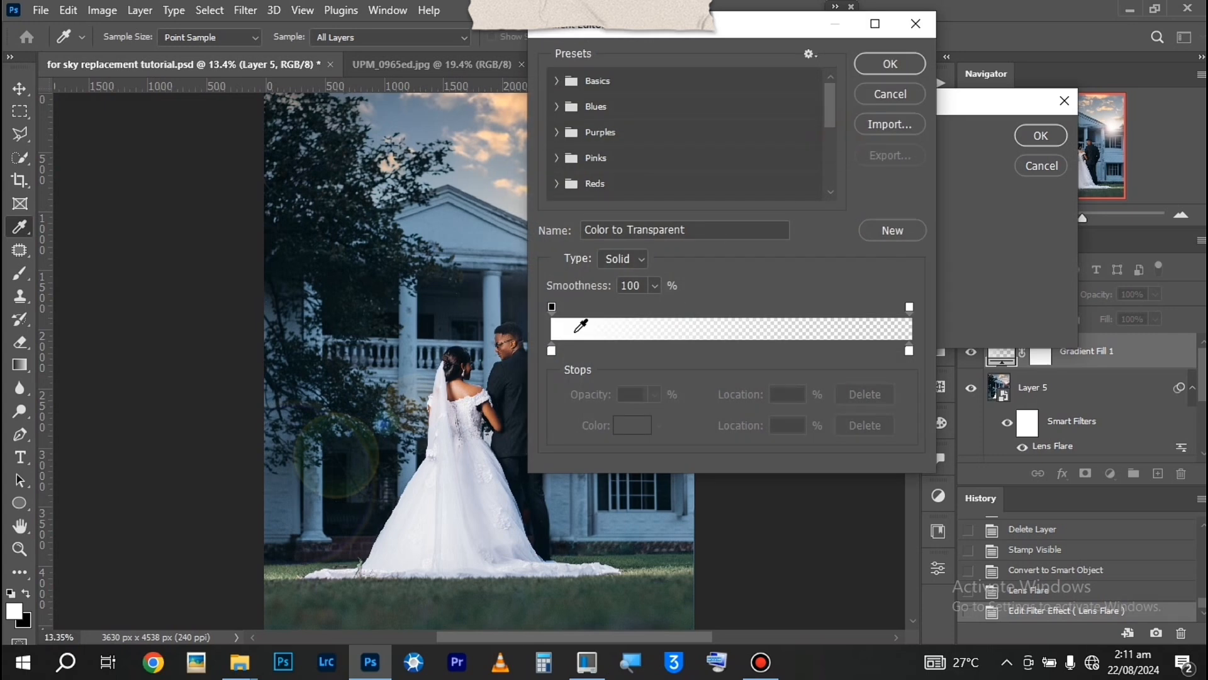
left_click(551, 348)
left_click_drag(734, 23, 855, 22)
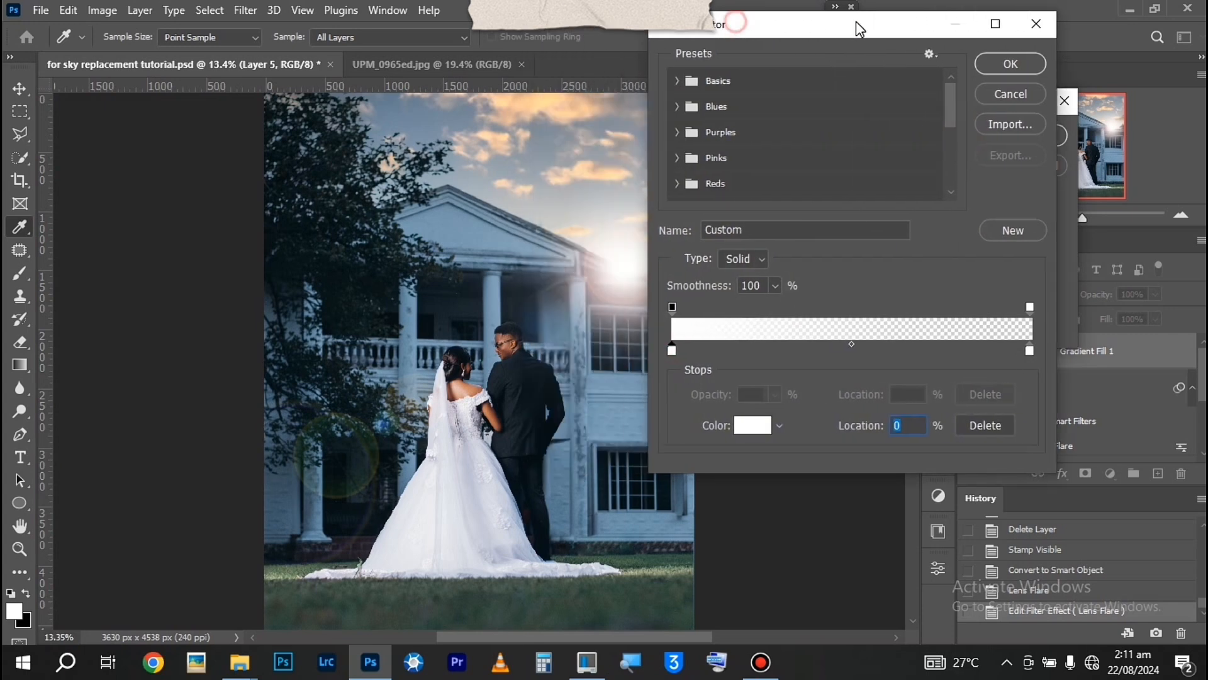
left_click(754, 424)
left_click_drag(919, 60, 961, 59)
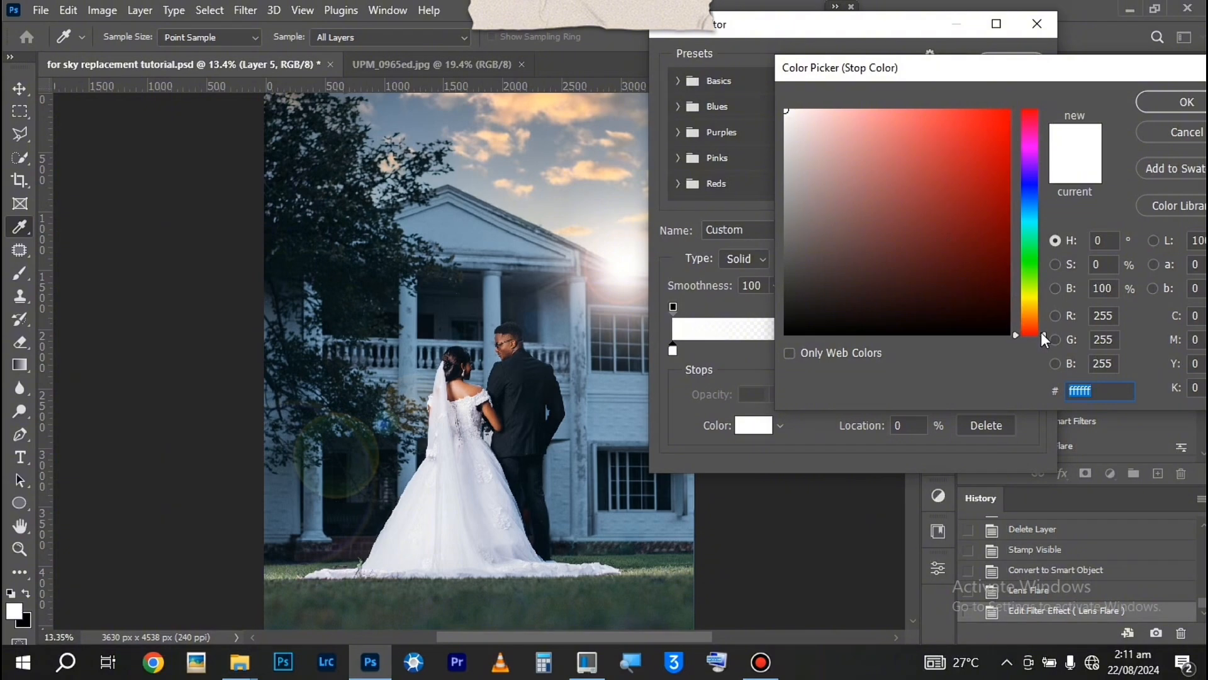
left_click_drag(1045, 334, 1044, 320)
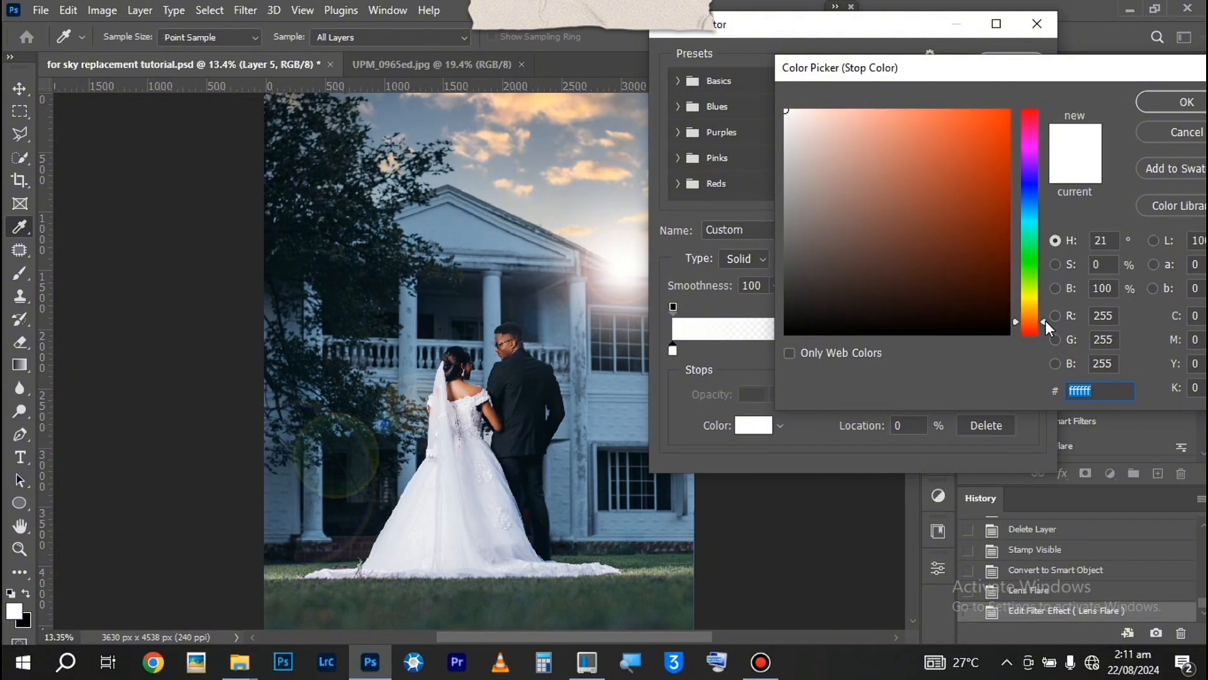
left_click_drag(965, 113, 993, 110)
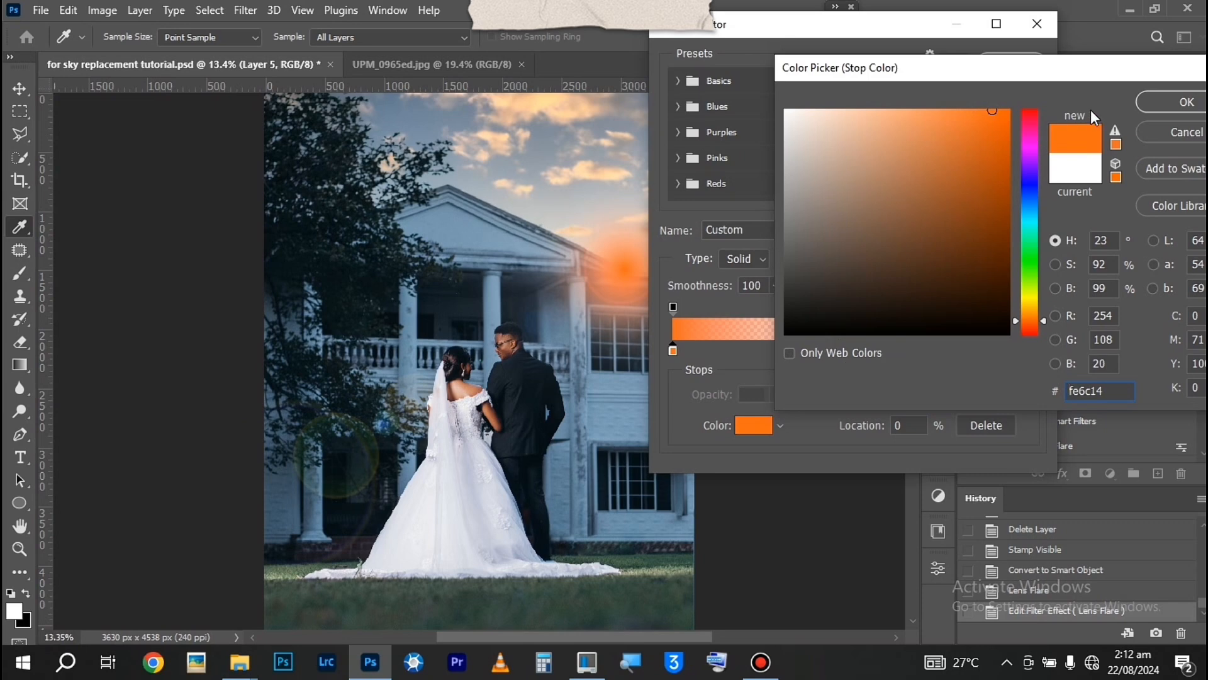
left_click(1171, 104)
Recolour the gradient's end stop to a darker, saturated orange with a hue of about 20° and accept the edited gradient
left_click(1030, 349)
double_click(1030, 350)
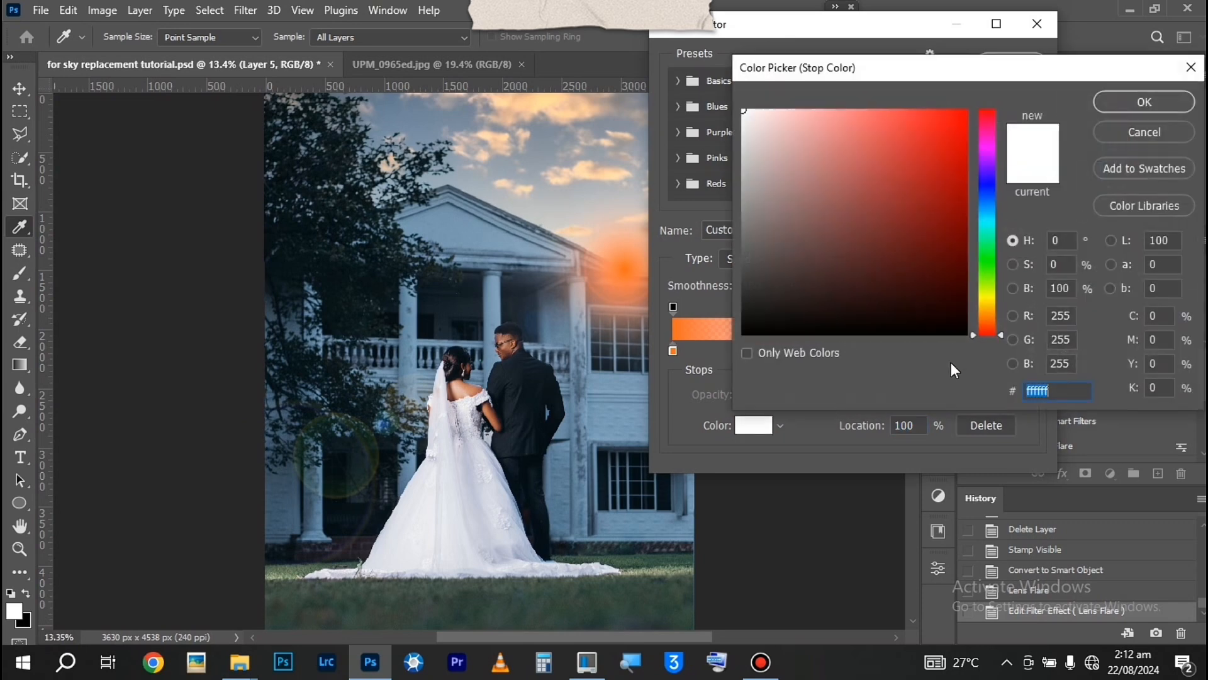
left_click_drag(999, 327, 999, 322)
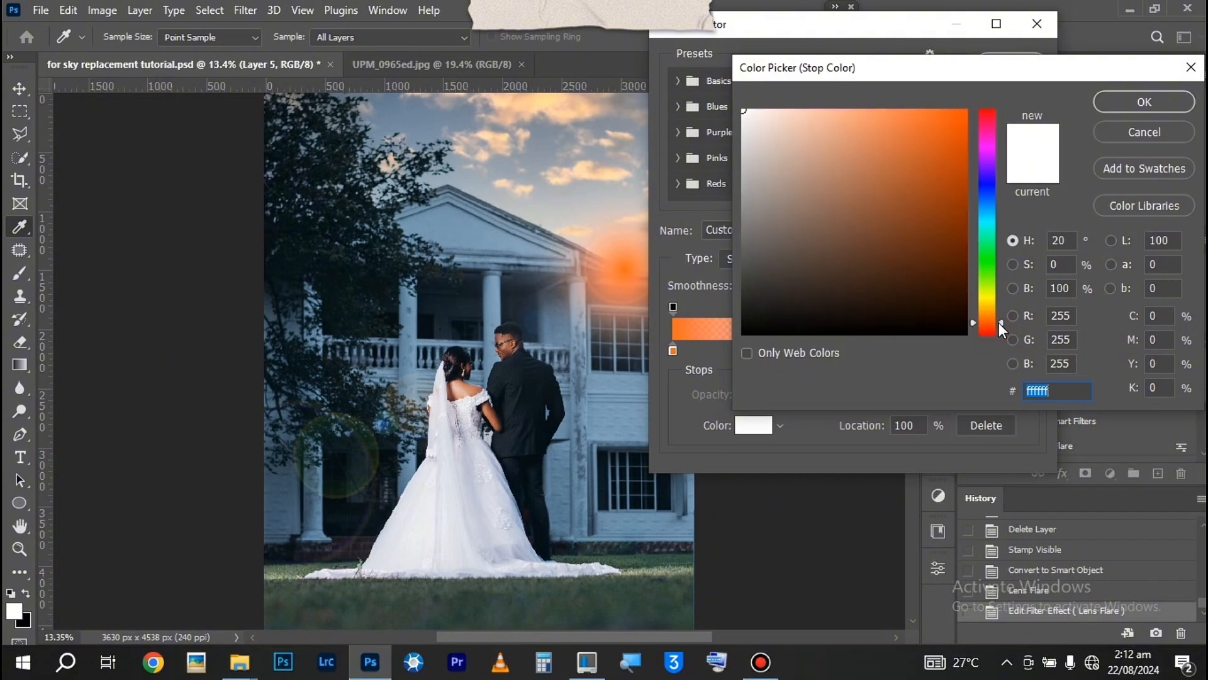
left_click_drag(935, 120, 963, 159)
left_click(1110, 107)
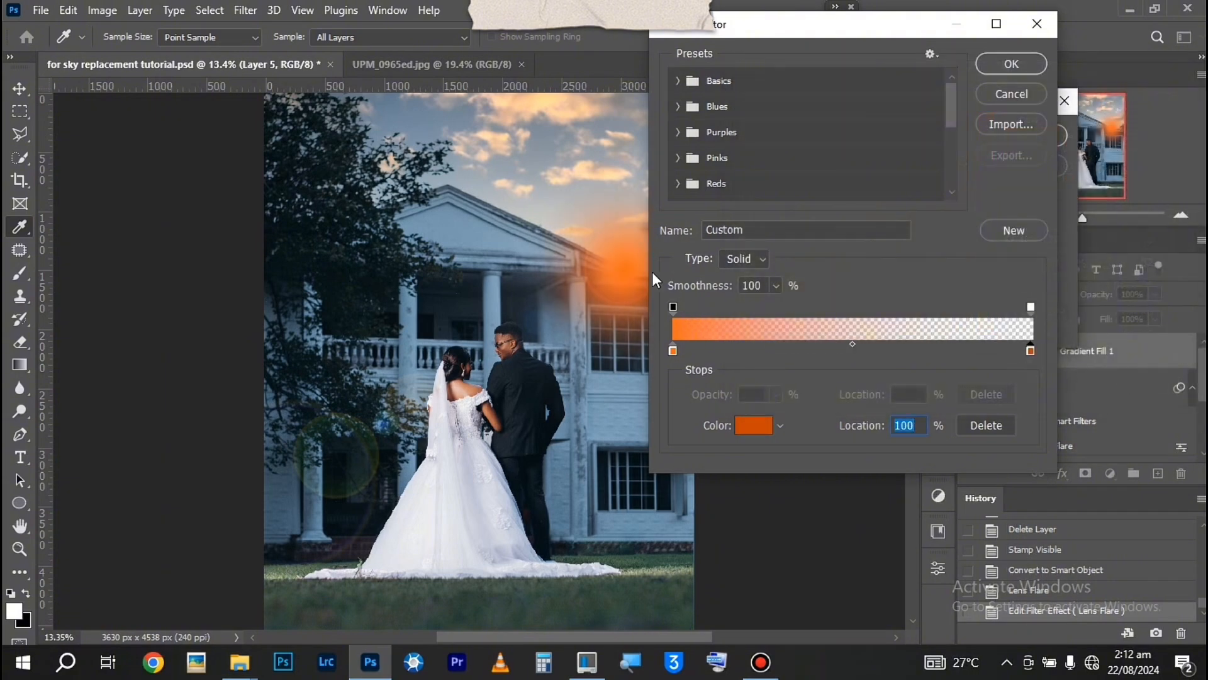
left_click(1011, 64)
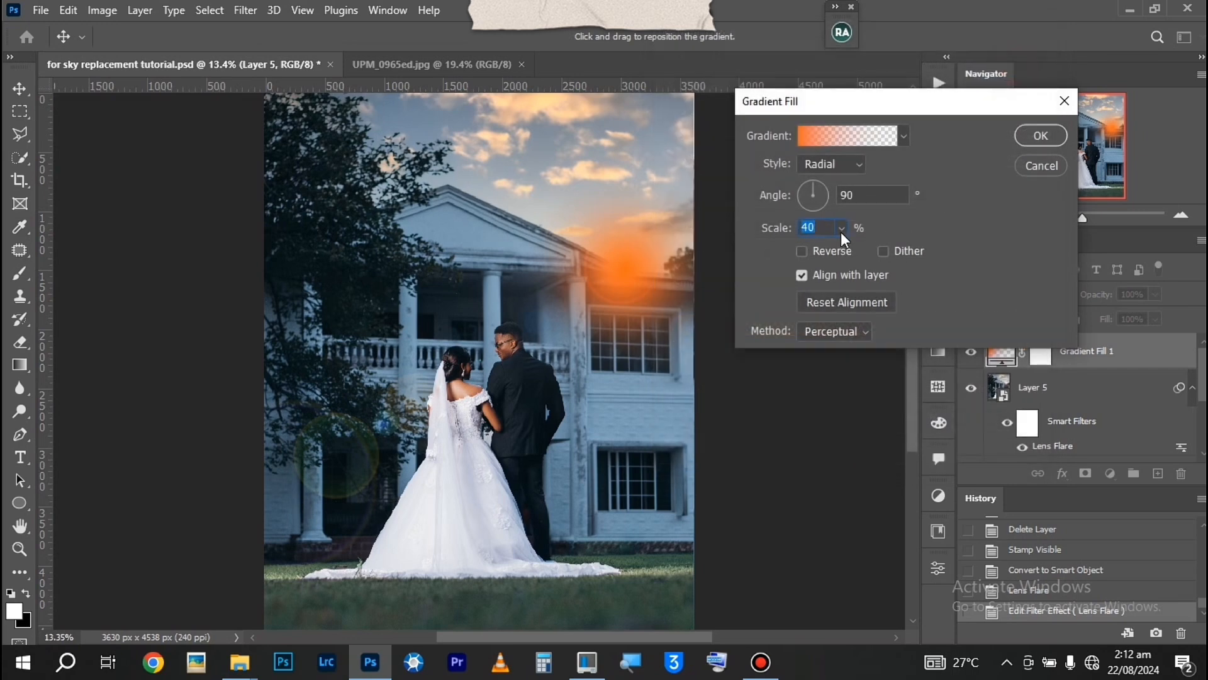
Set the orange radial gradient's scale to 50% and give the fill layer the Screen blend mode
left_click(842, 229)
left_click_drag(843, 249, 847, 248)
left_click(828, 229)
key("Down")
key("Down")
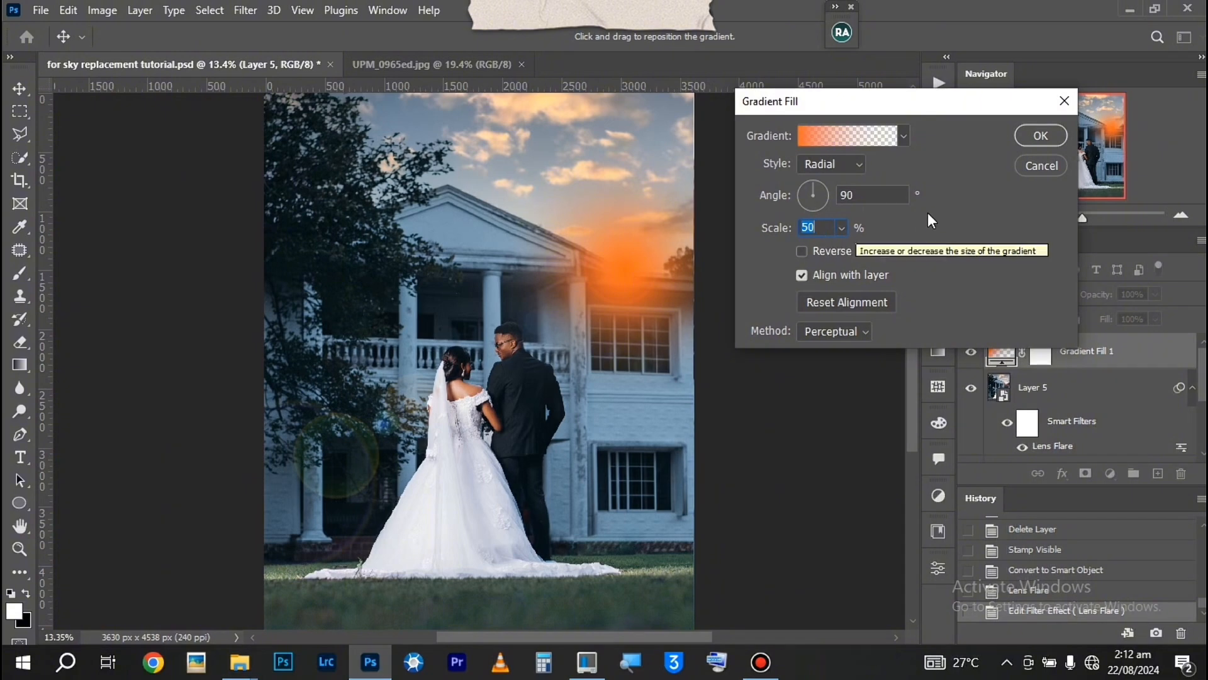
left_click(1039, 136)
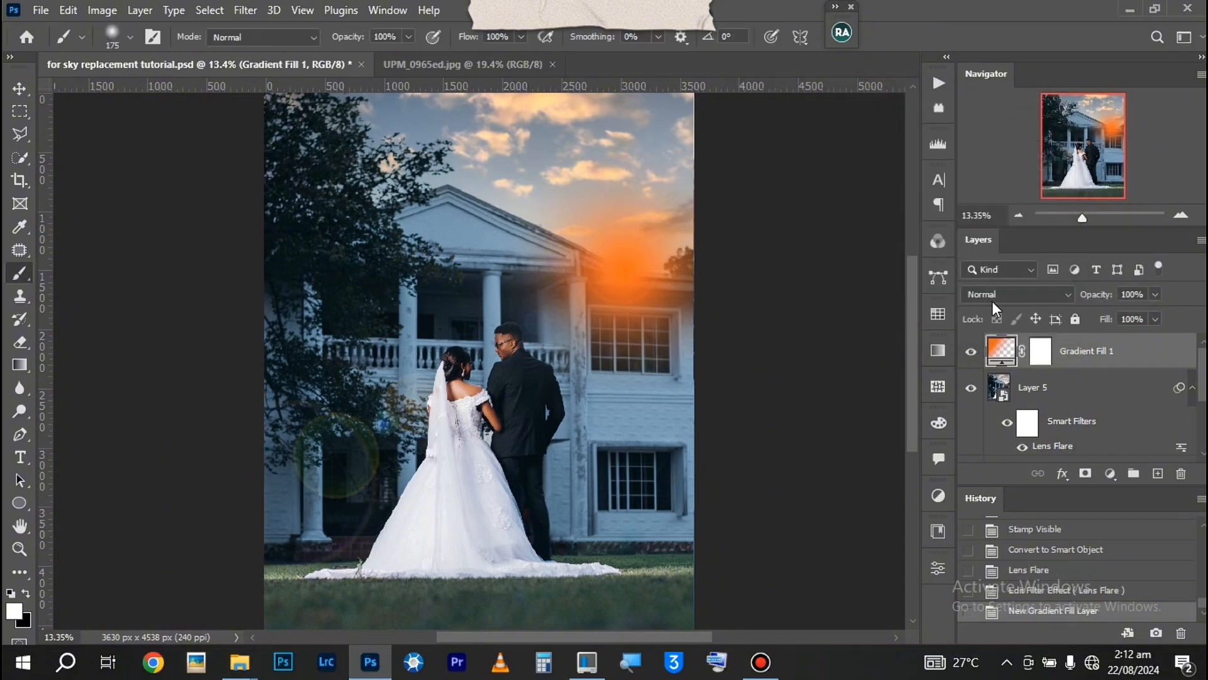
left_click(996, 296)
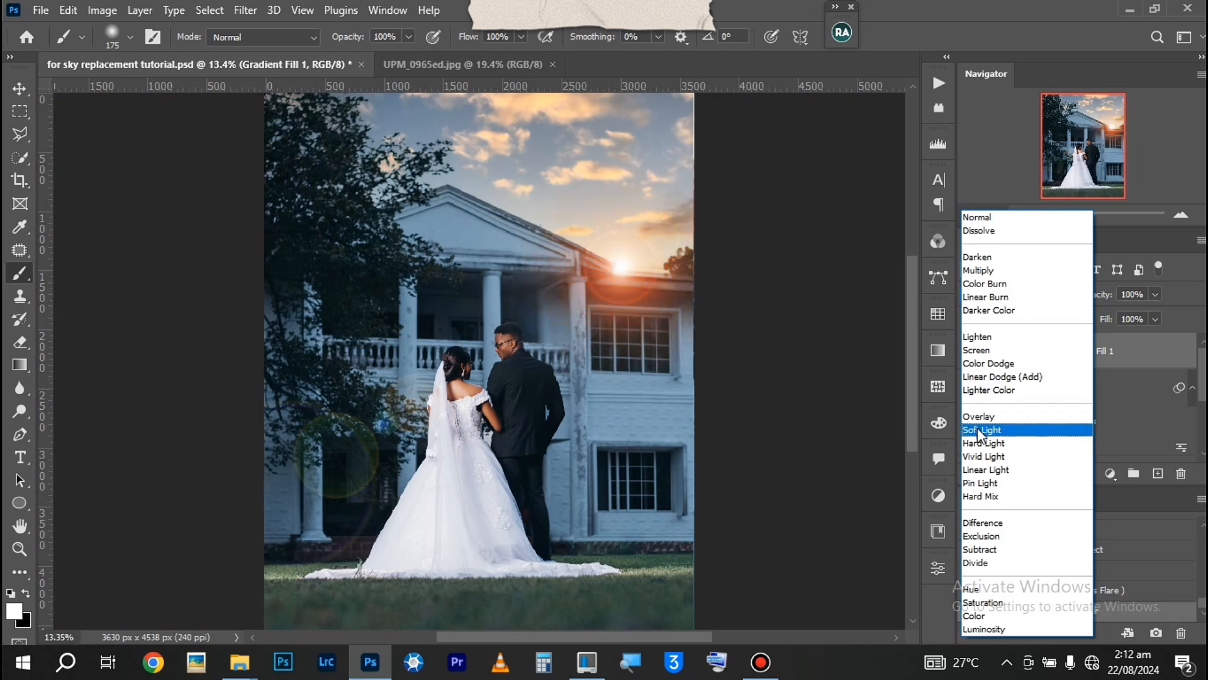
left_click(987, 354)
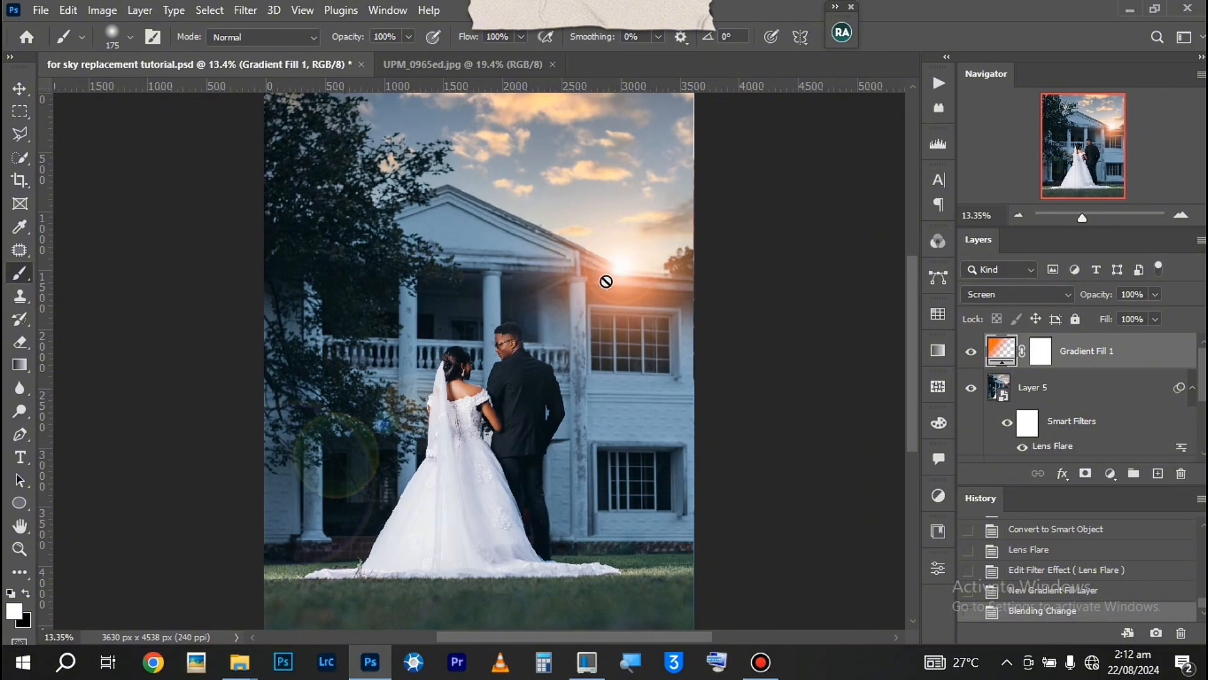
Add a new layer above the gradient fill and set the foreground colour to a bright orange with a hue of about 30°
left_click(1159, 477)
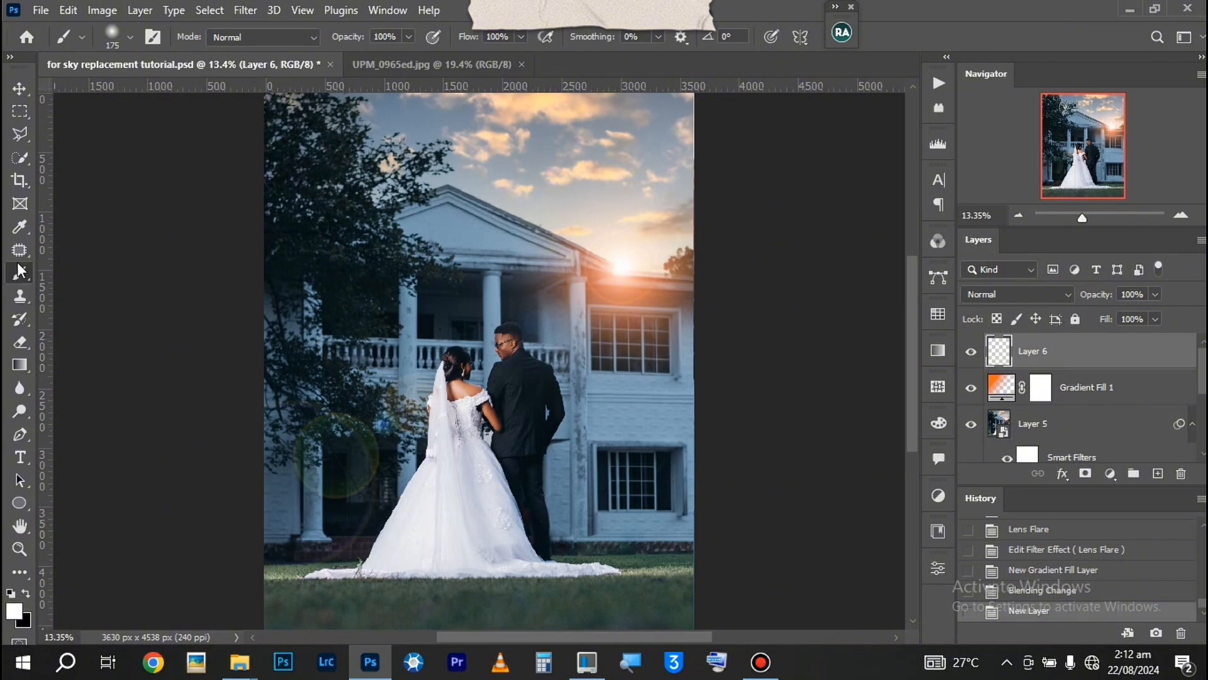
left_click(13, 615)
left_click_drag(999, 334, 1001, 316)
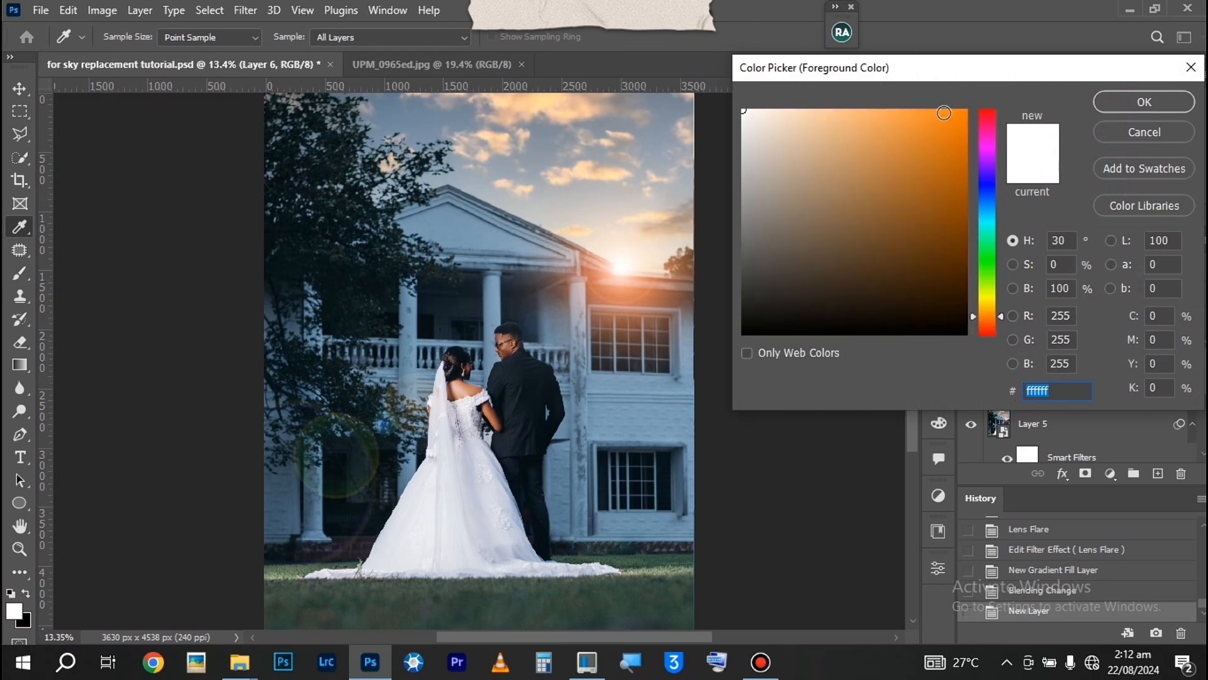
left_click(944, 113)
left_click(1152, 100)
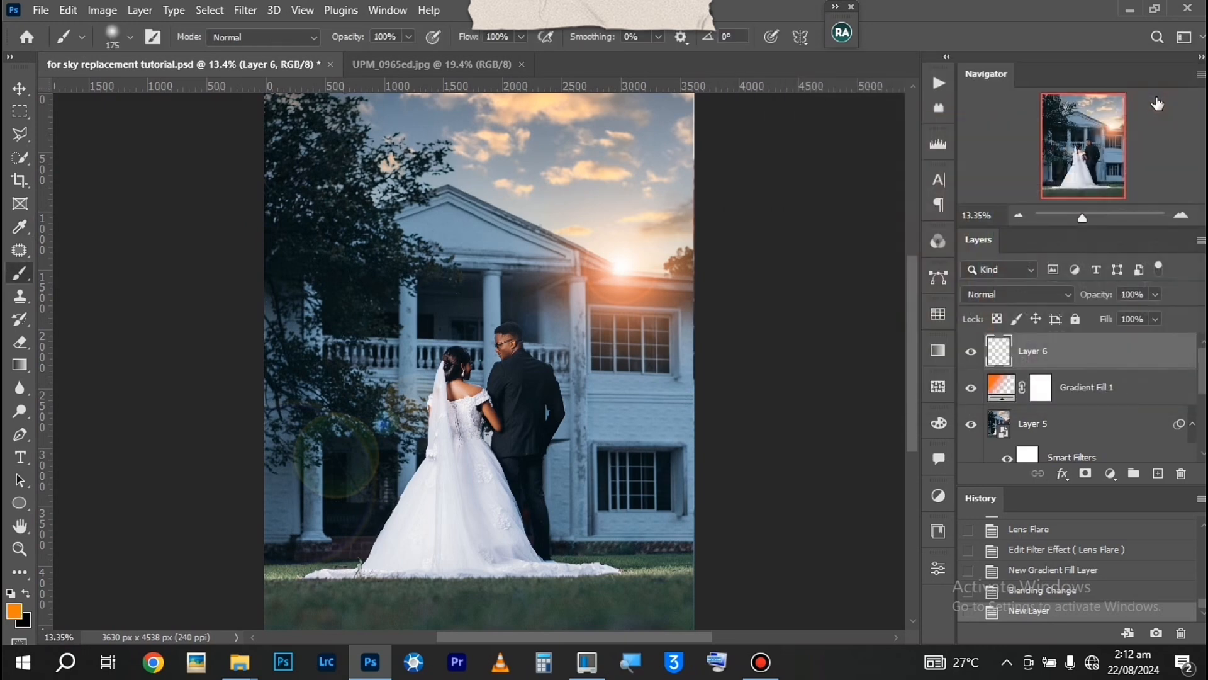
Paint a single soft orange dab over the sun with a 500 px brush and set its layer to Overlay
key("bracketright")
key("bracketright")
key("bracketright")
key("bracketright")
key("bracketright")
left_click(620, 267)
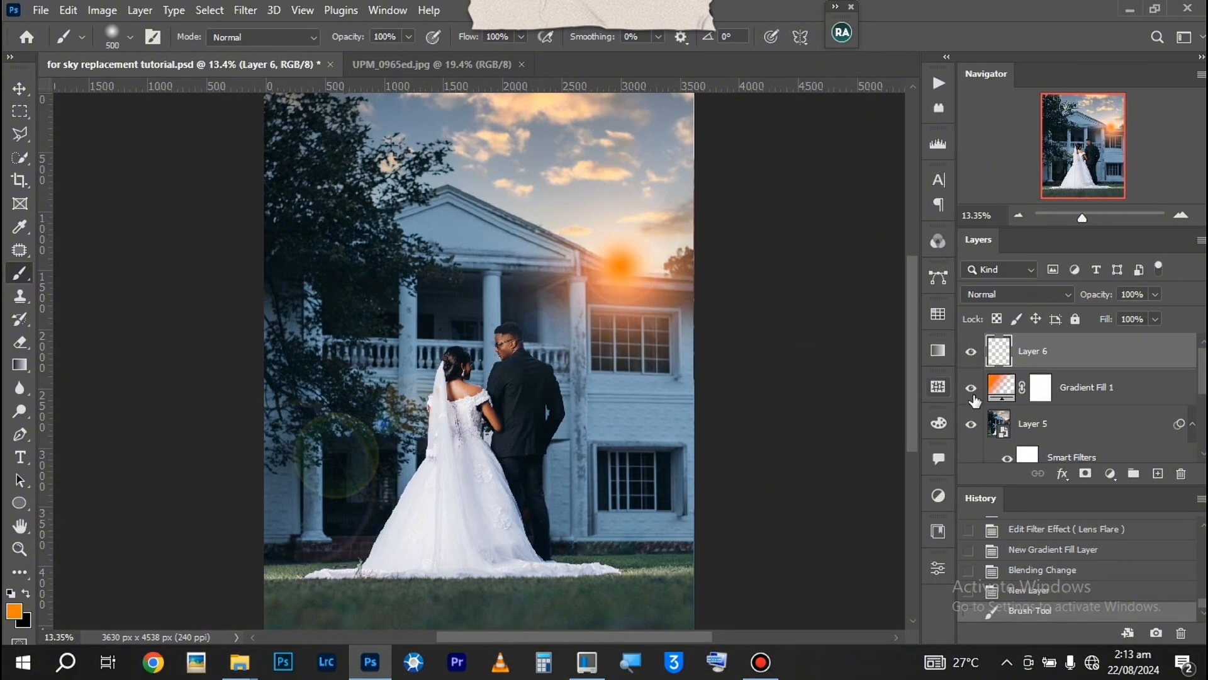
left_click(1018, 295)
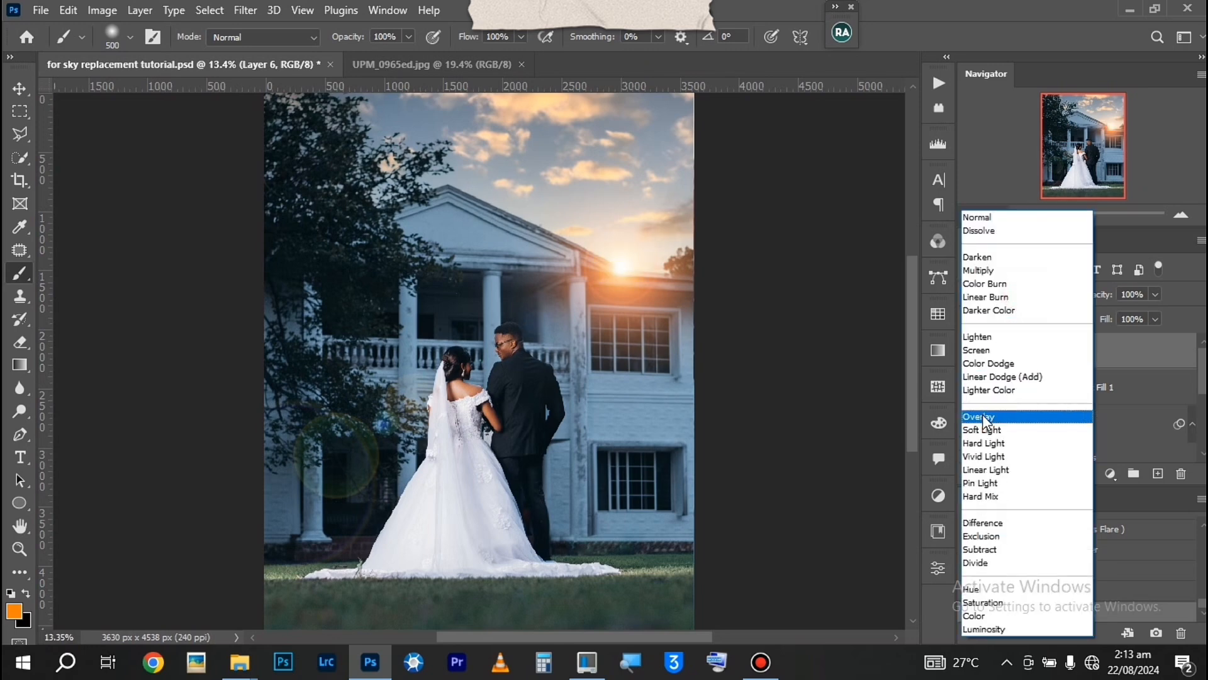
left_click(985, 416)
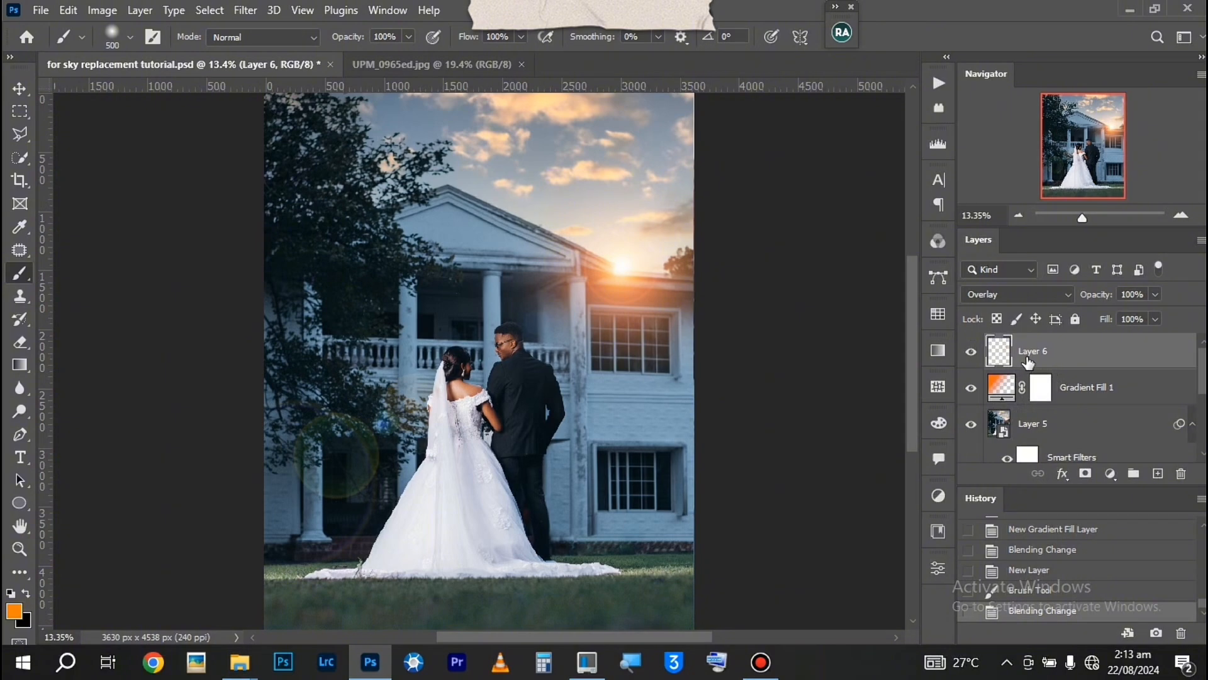
Scale the orange dab to about 127% and recentre it on the sun
key("ctrl+t")
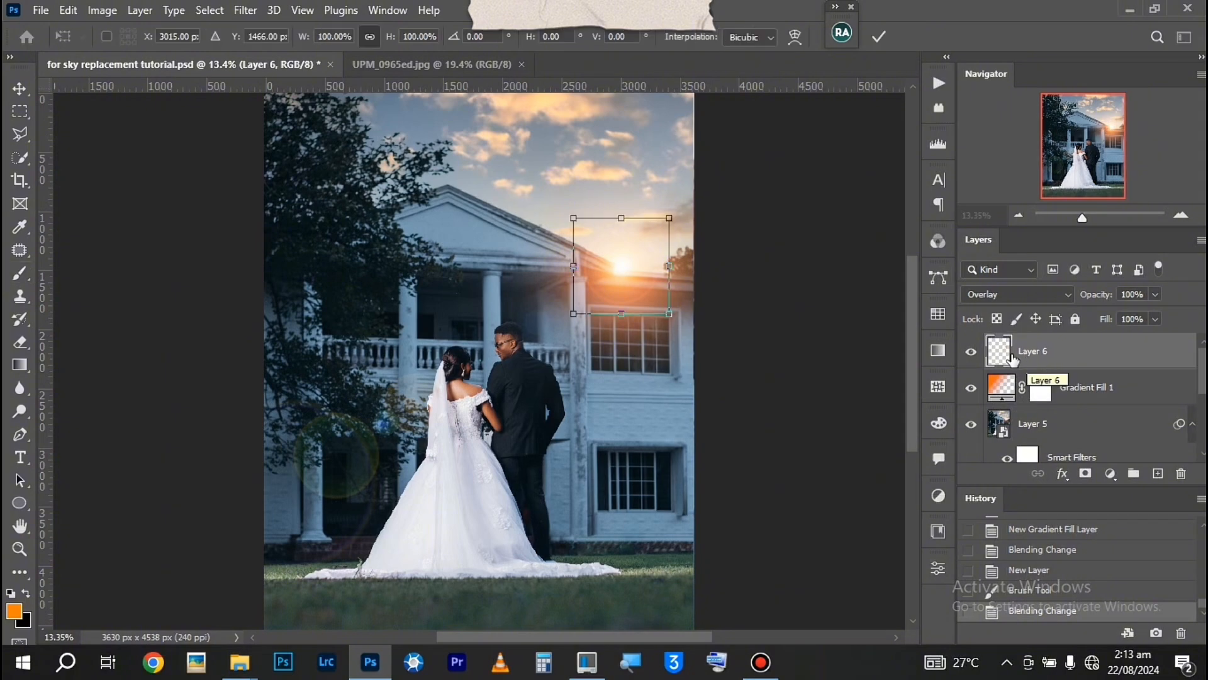
left_click_drag(573, 313, 560, 327)
left_click_drag(627, 267, 627, 264)
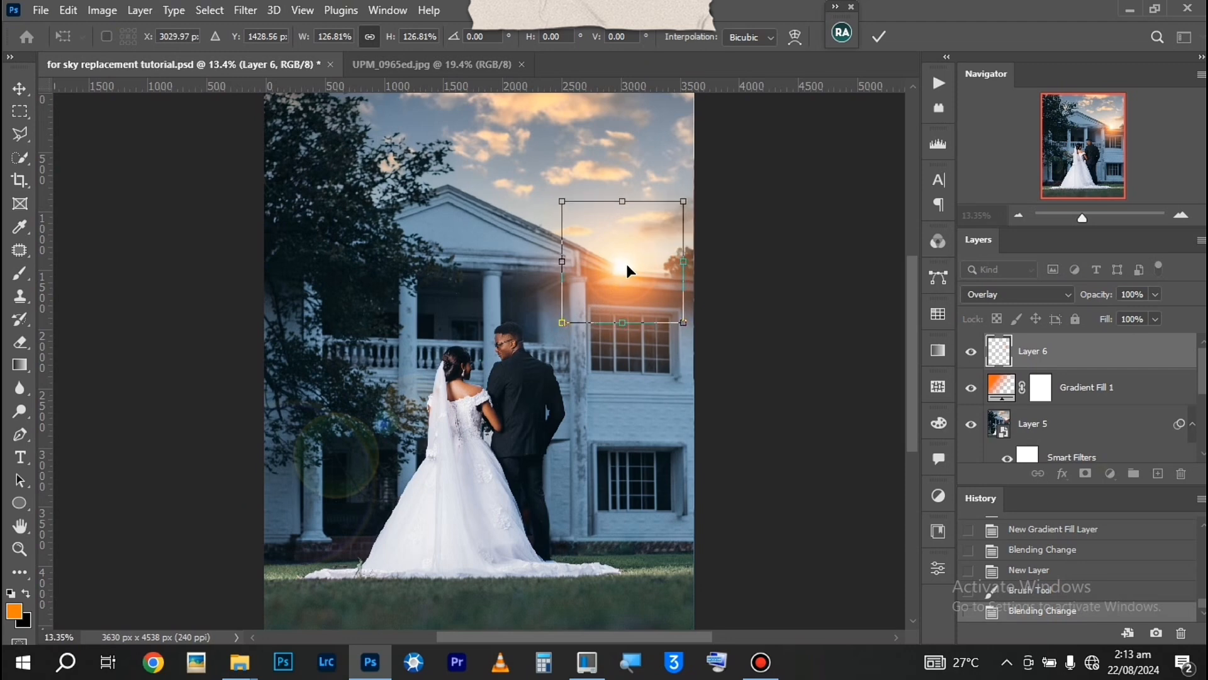
key("Return")
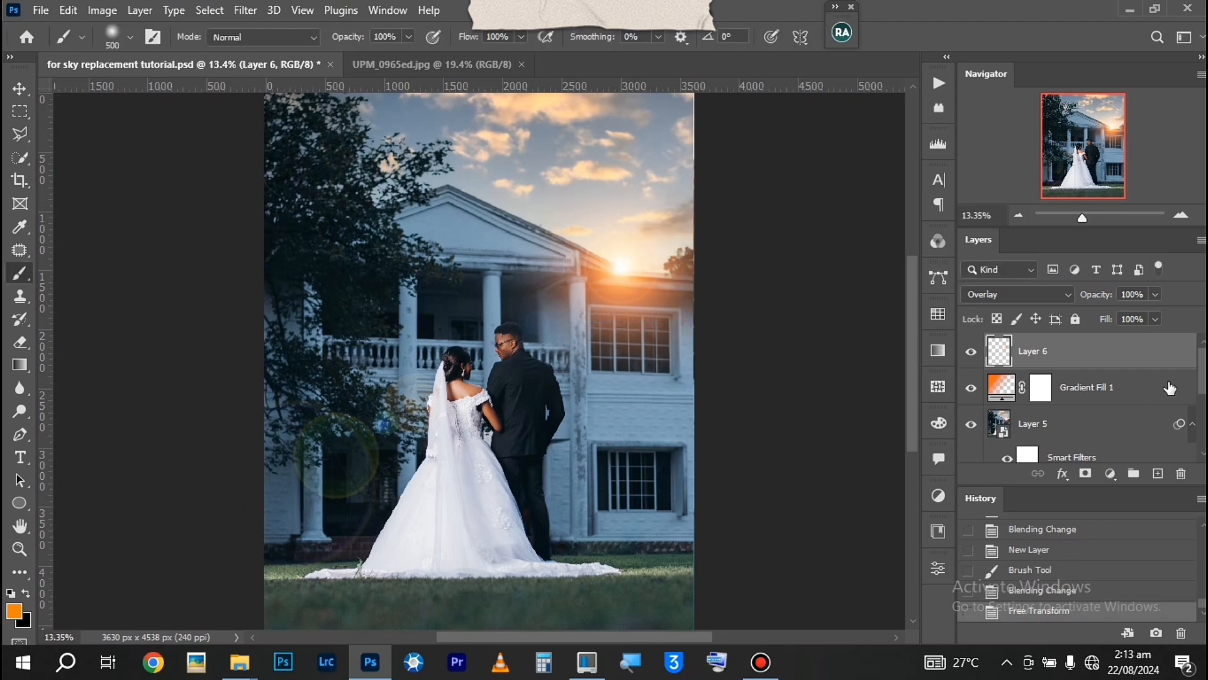
Group all layers from the orange dab layer down to the Sky Replacement Group
left_click_drag(1201, 372, 1202, 386)
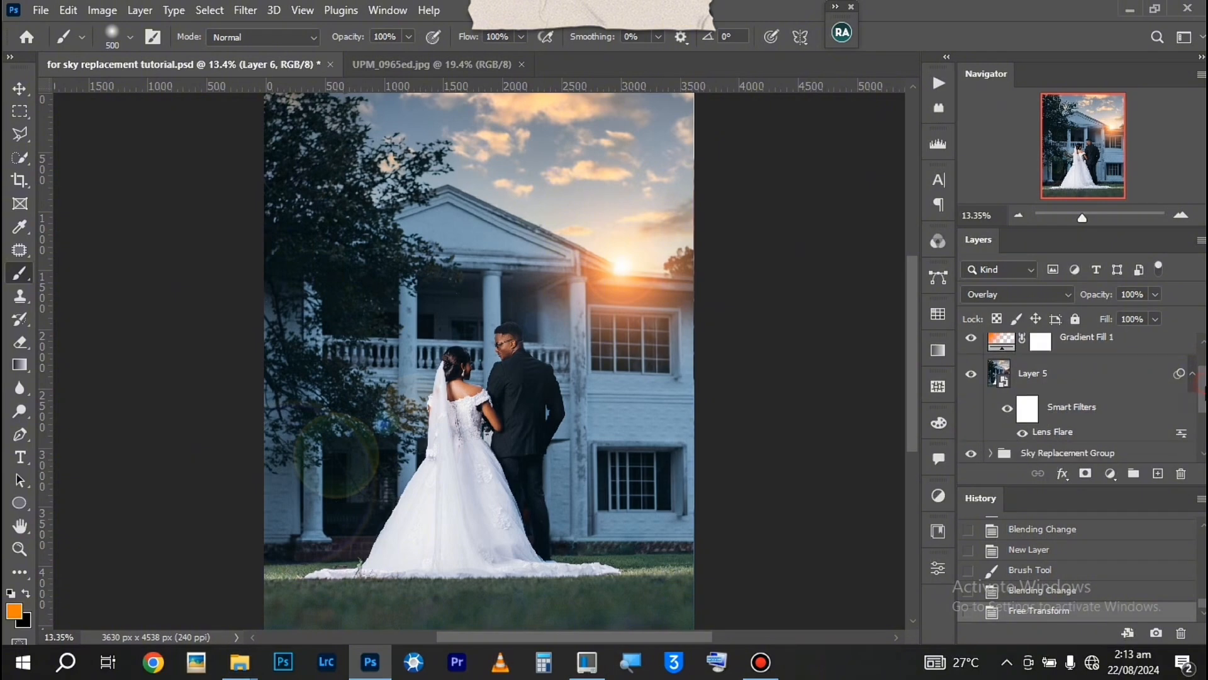
left_click(1092, 453, "shift")
key("ctrl+g")
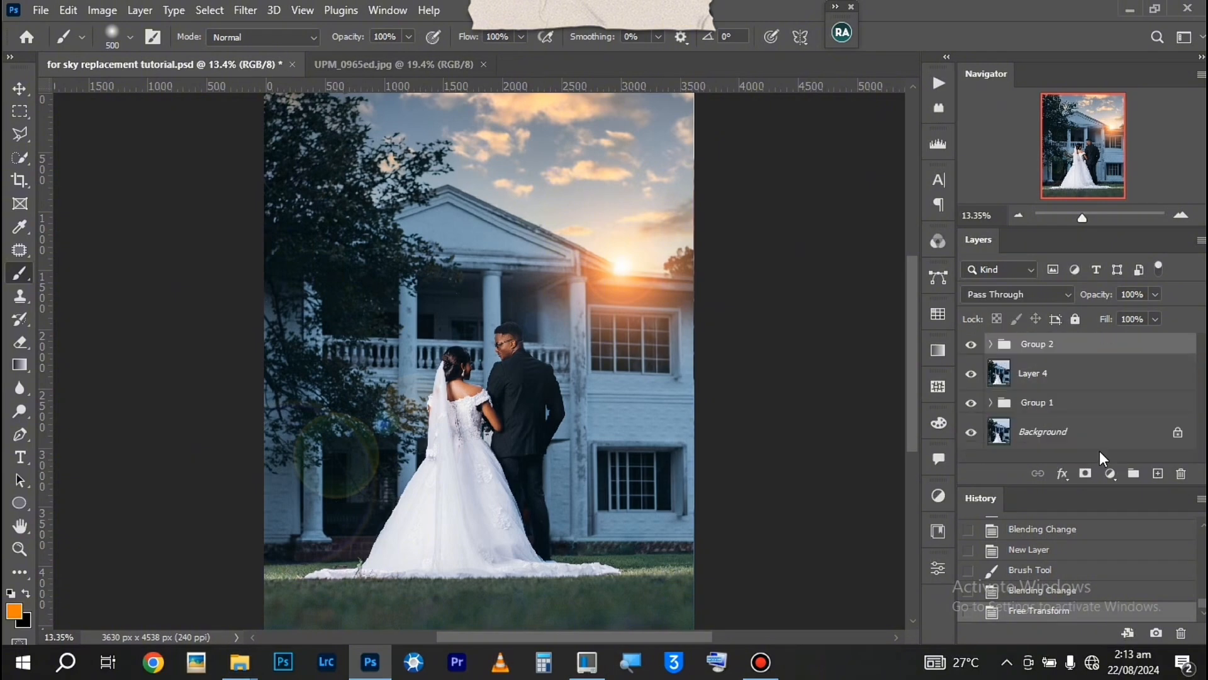
Compare the photo with and without the new sky and flare group, and review the layers inside it
left_click(972, 344)
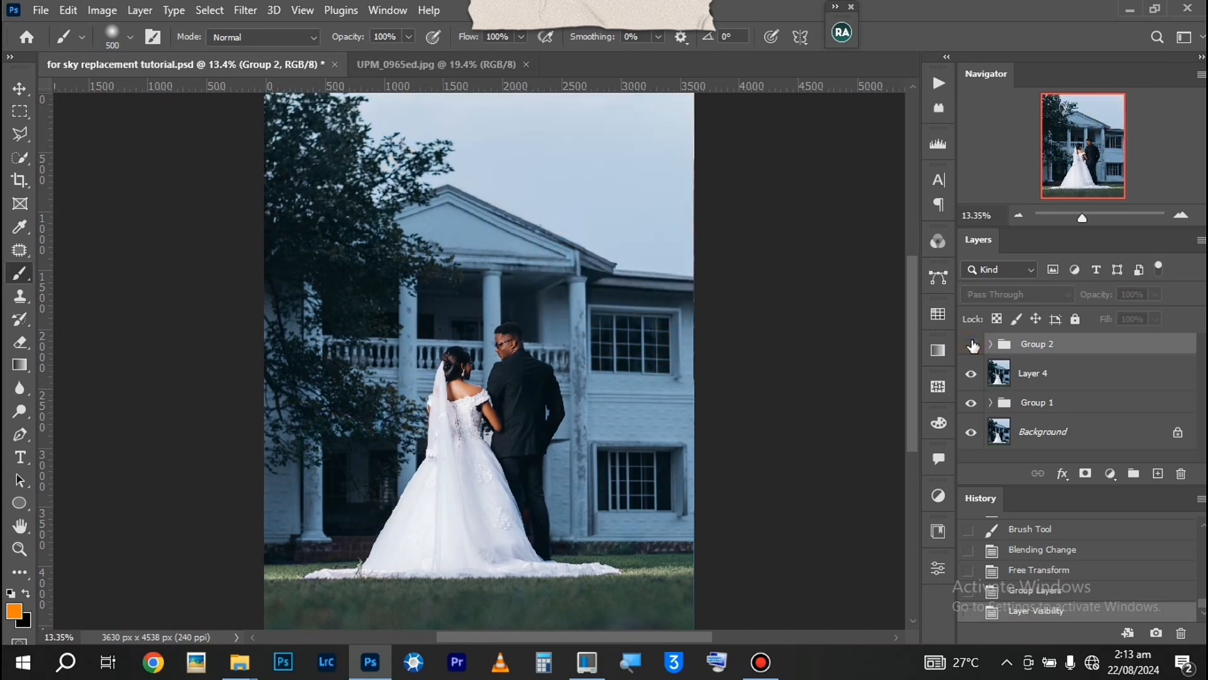
left_click(972, 344)
left_click(972, 344)
left_click(972, 344)
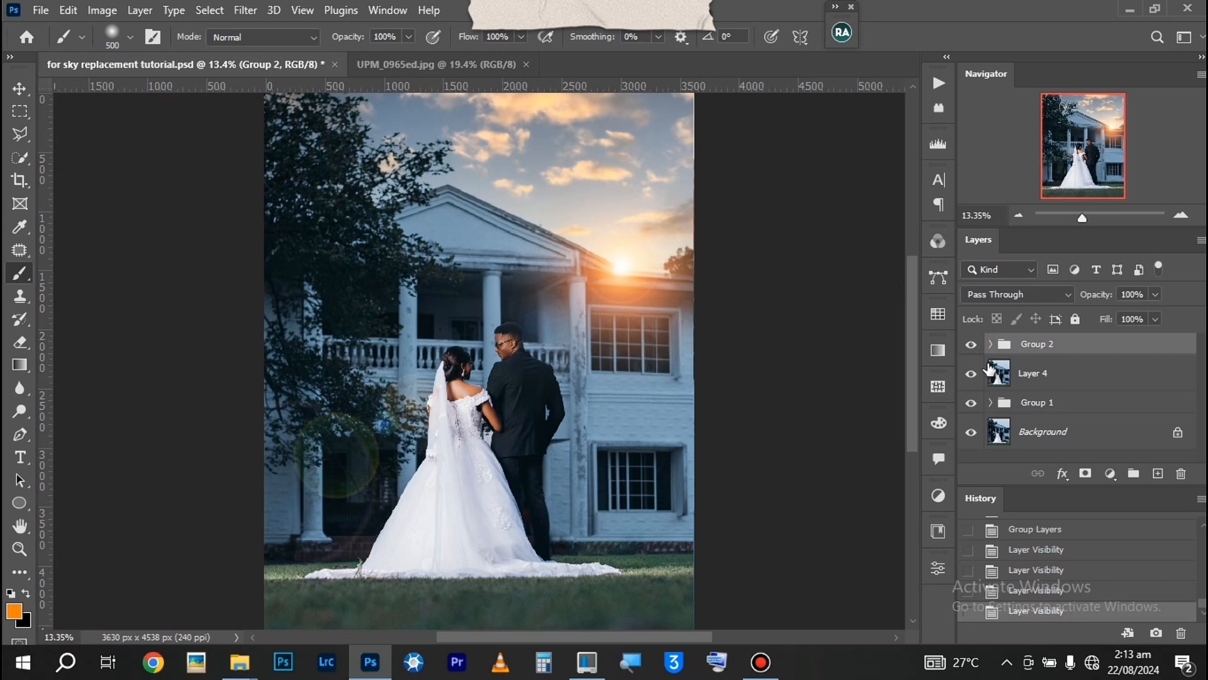
left_click(989, 345)
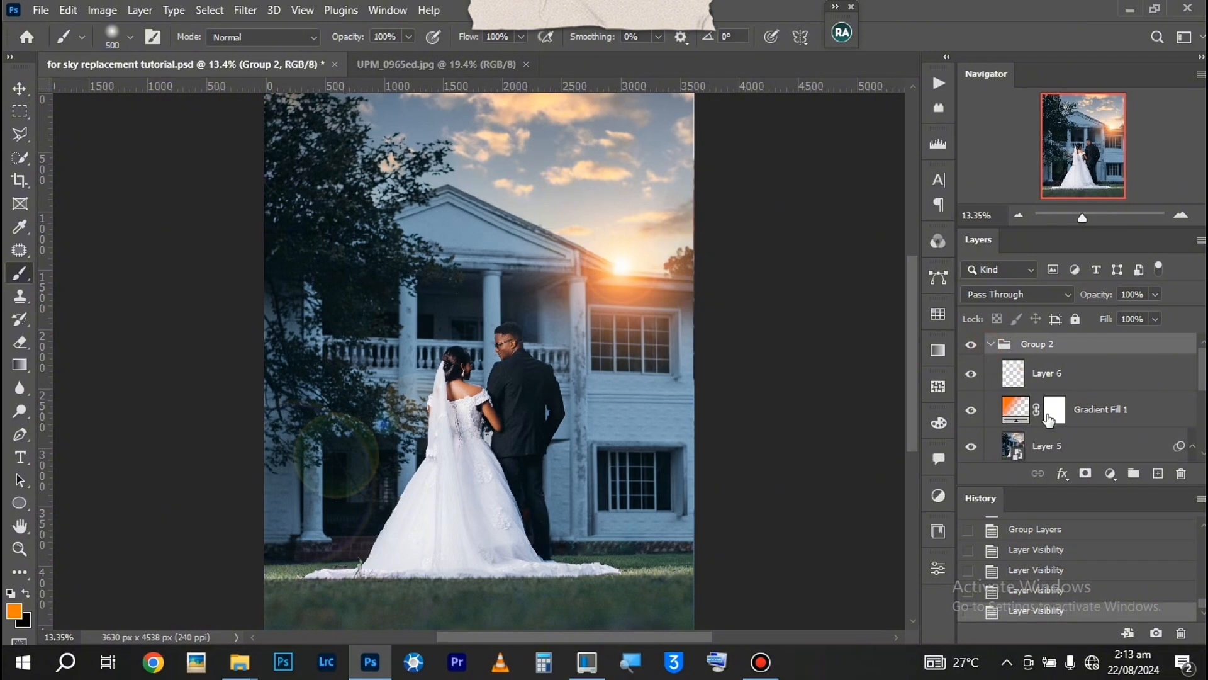
left_click(1111, 374)
left_click(1132, 413)
scroll(1069, 428, "down", 2)
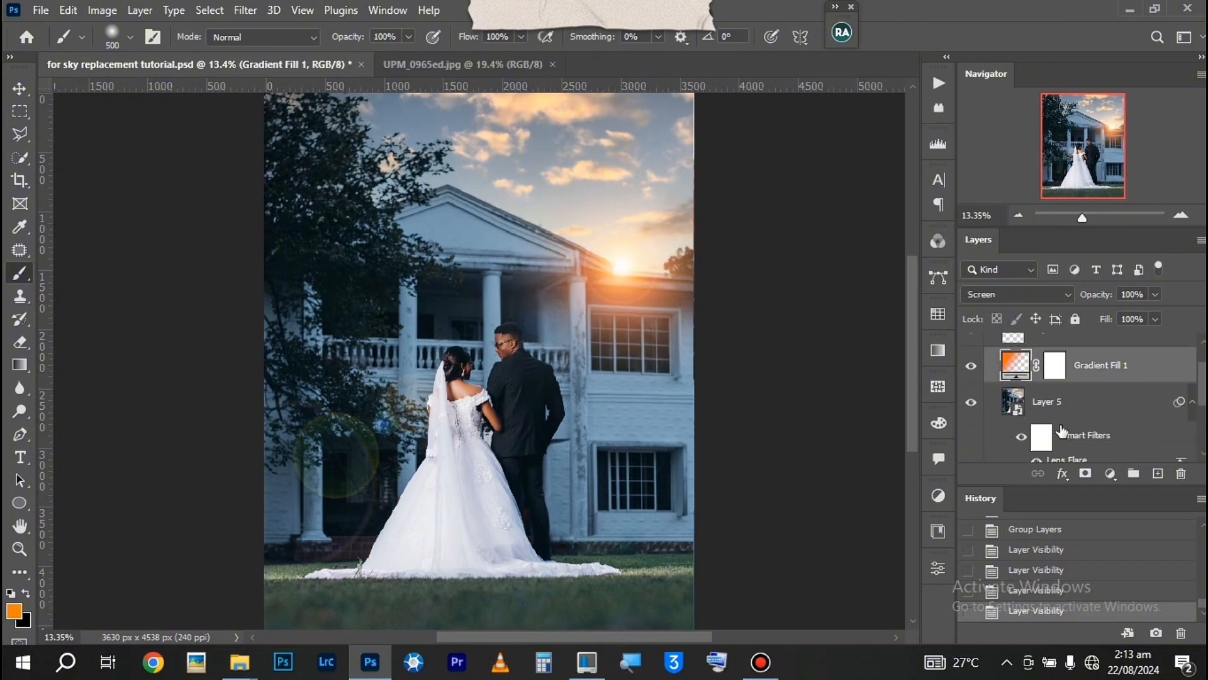
scroll(1025, 363, "up", 2)
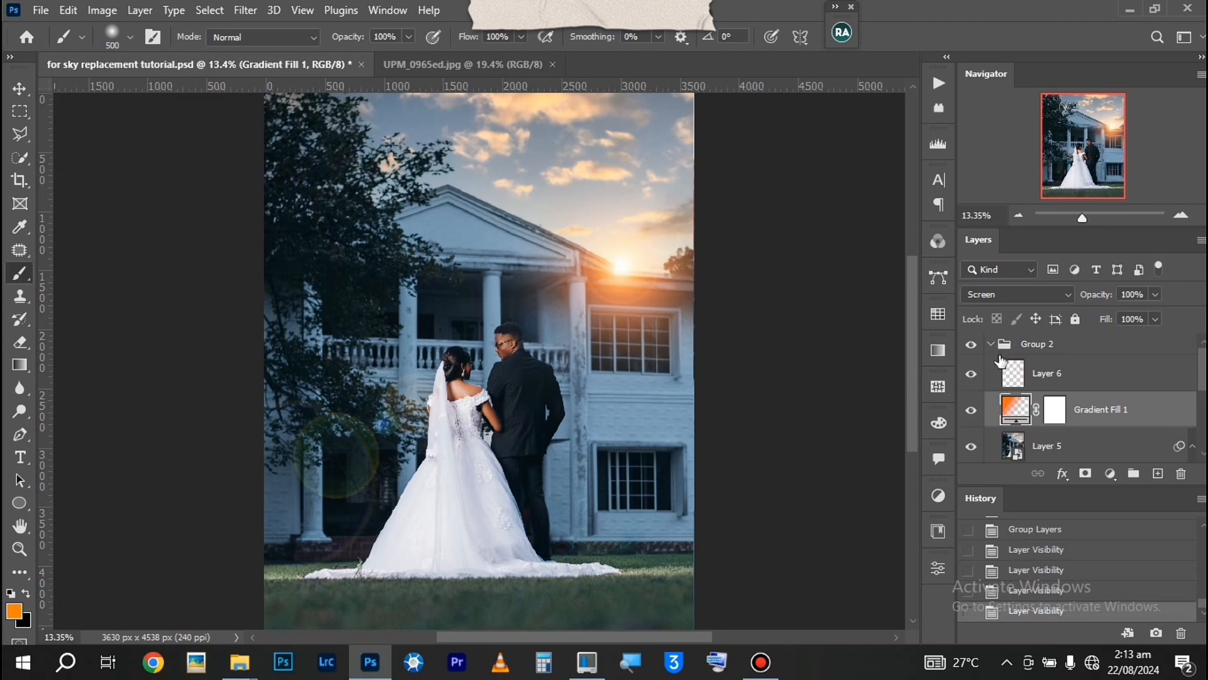
left_click(992, 345)
Add a Color Balance adjustment layer above the group, with Cyan-Red at -1 for the midtones and +2 for the shadows
left_click(1111, 475)
left_click(1111, 320)
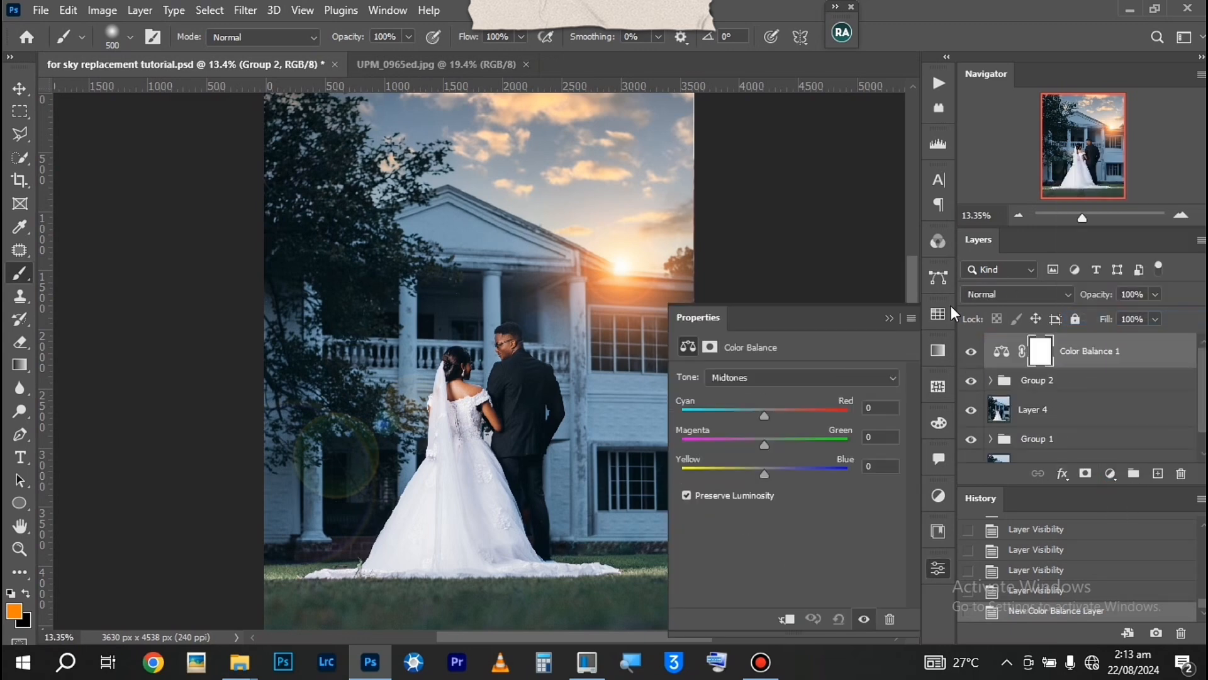
left_click_drag(764, 412, 764, 414)
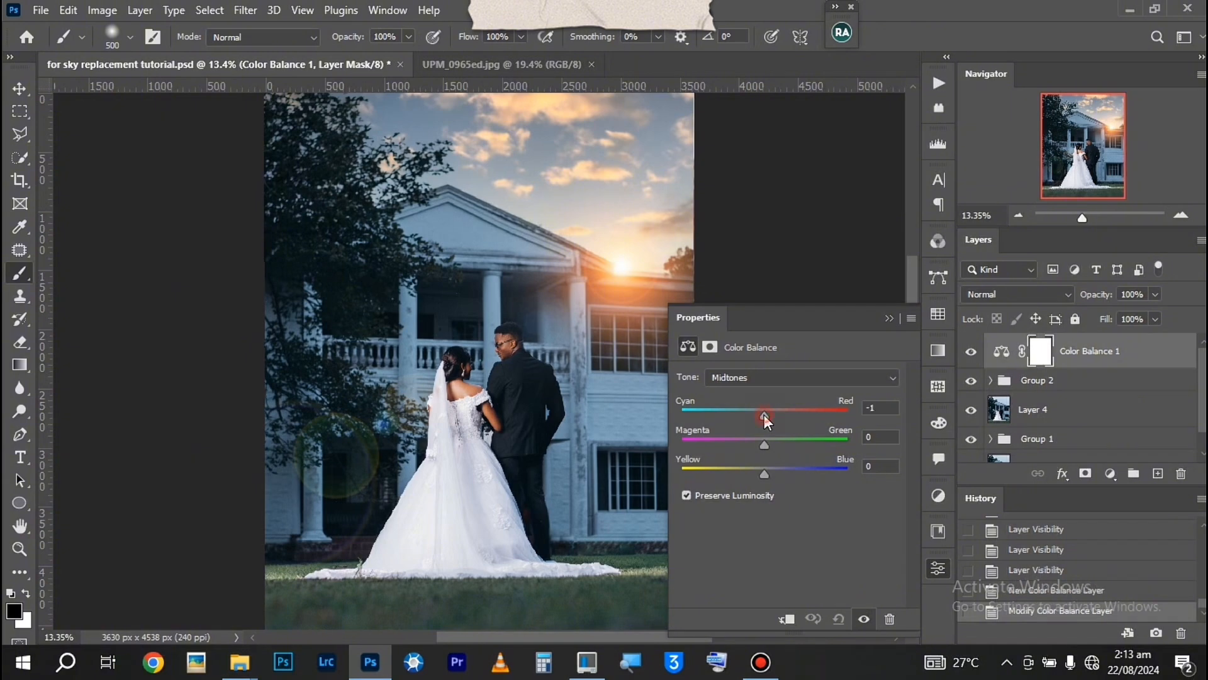
left_click(768, 376)
left_click(769, 389)
left_click_drag(767, 414, 765, 414)
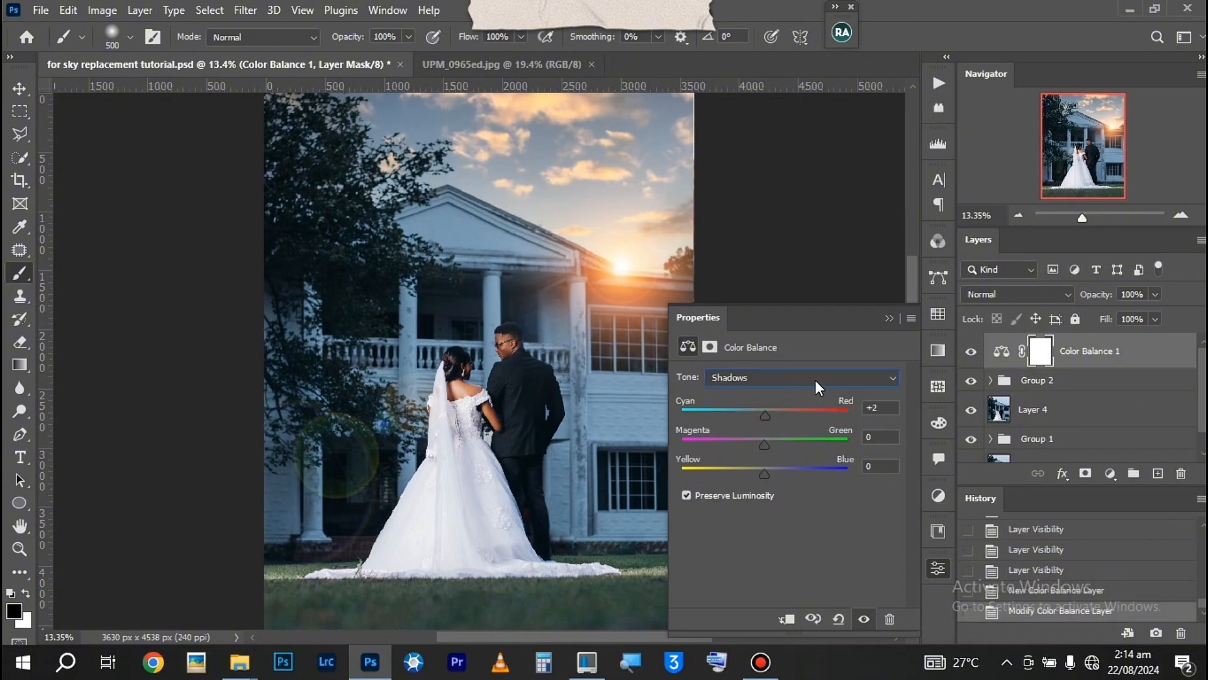
left_click(888, 318)
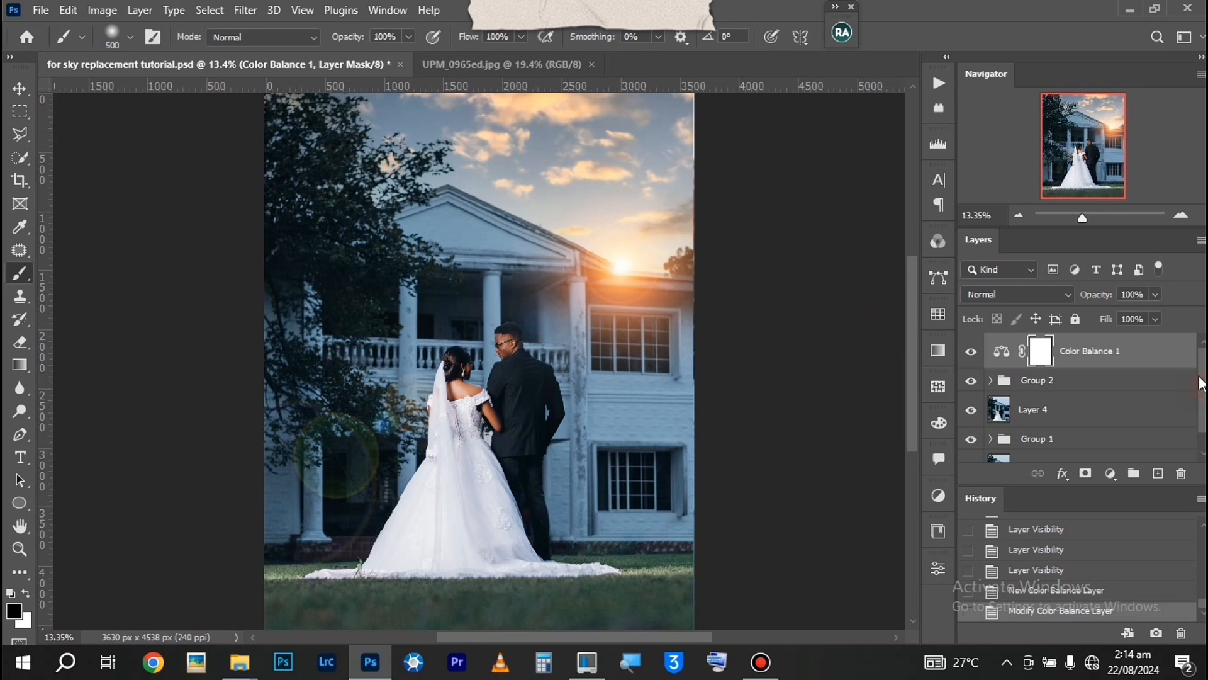
Select a tall ellipse around the groom down to the grass and add a Brightness/Contrast adjustment layer there with brightness 11
left_click(22, 114)
left_click(72, 126)
left_click_drag(445, 332, 656, 588)
left_click(1111, 473)
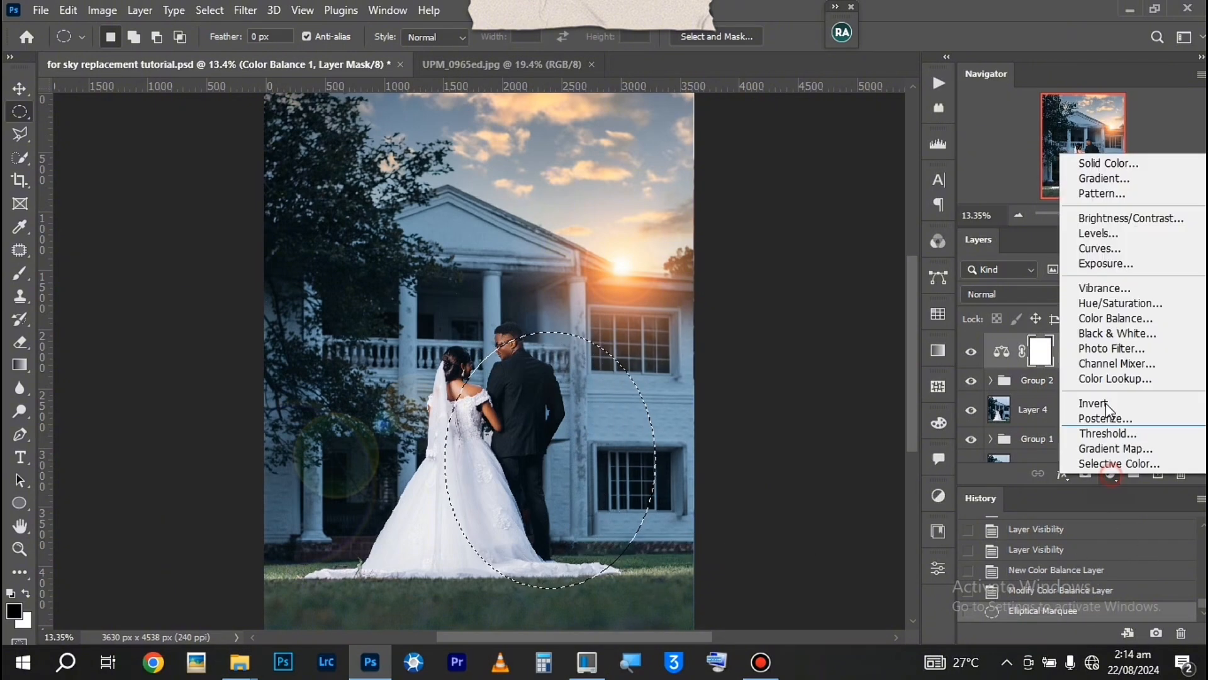
left_click(1109, 217)
left_click_drag(784, 423, 795, 425)
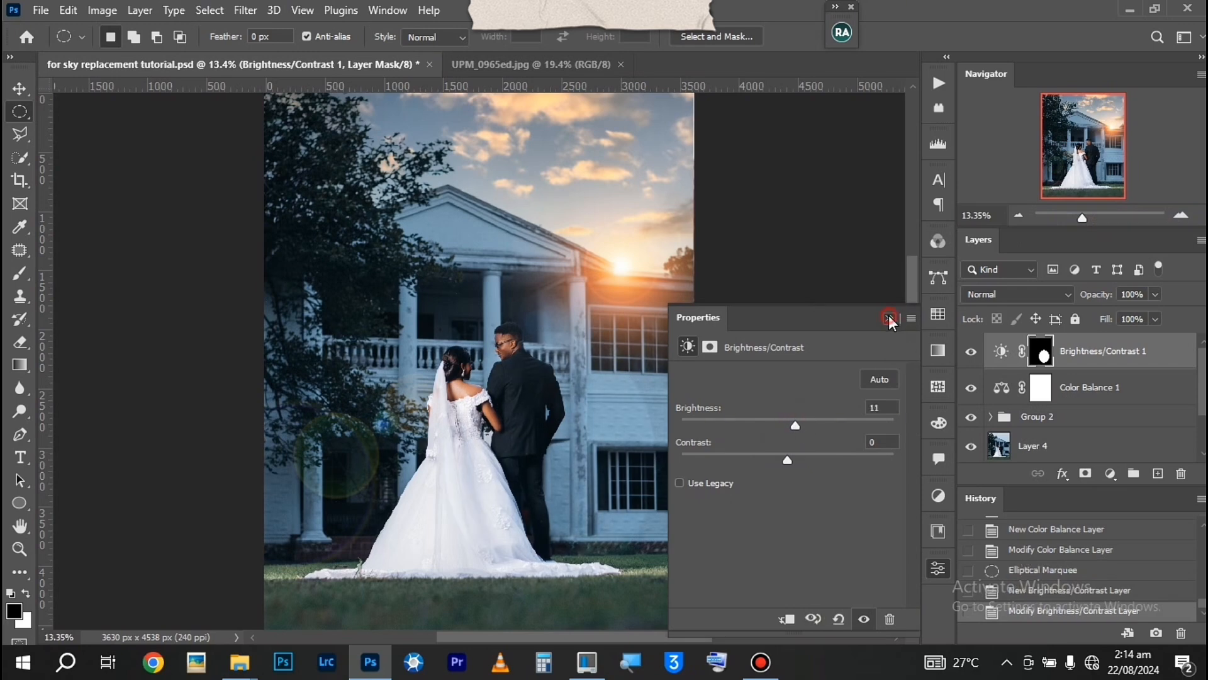
Move the ellipse in the Brightness/Contrast mask onto the couple, centred at about X 1922 px and Y 2918 px
left_click(889, 318)
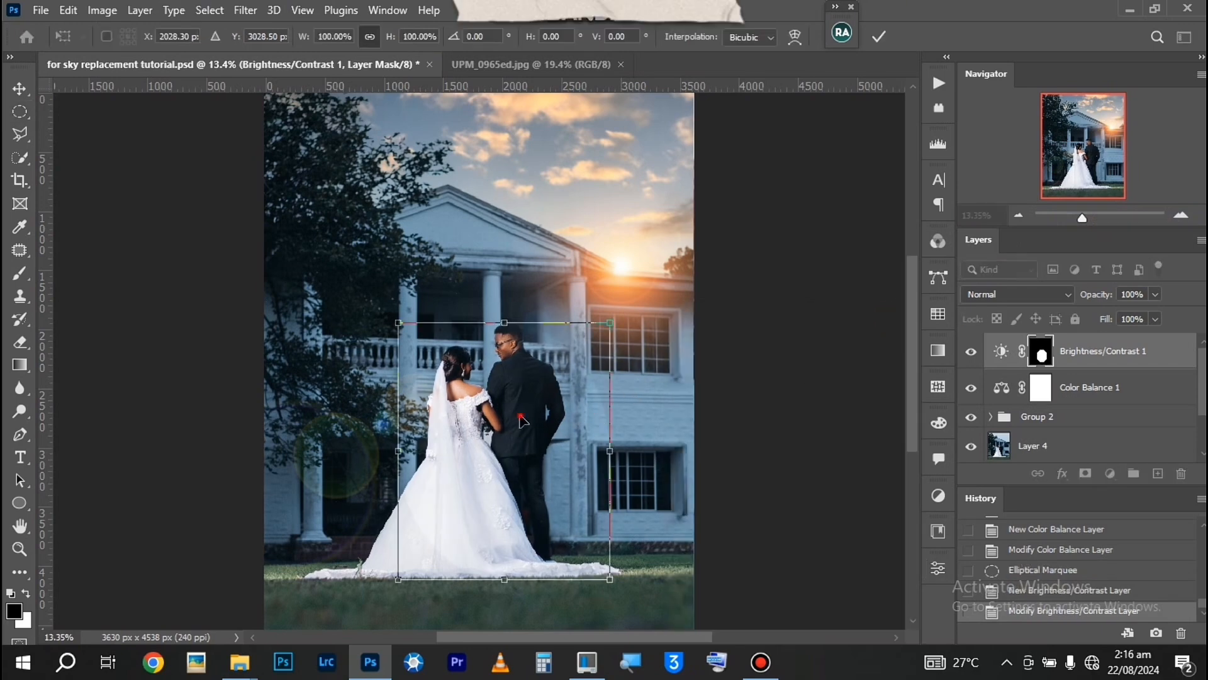
left_click_drag(521, 419, 507, 413)
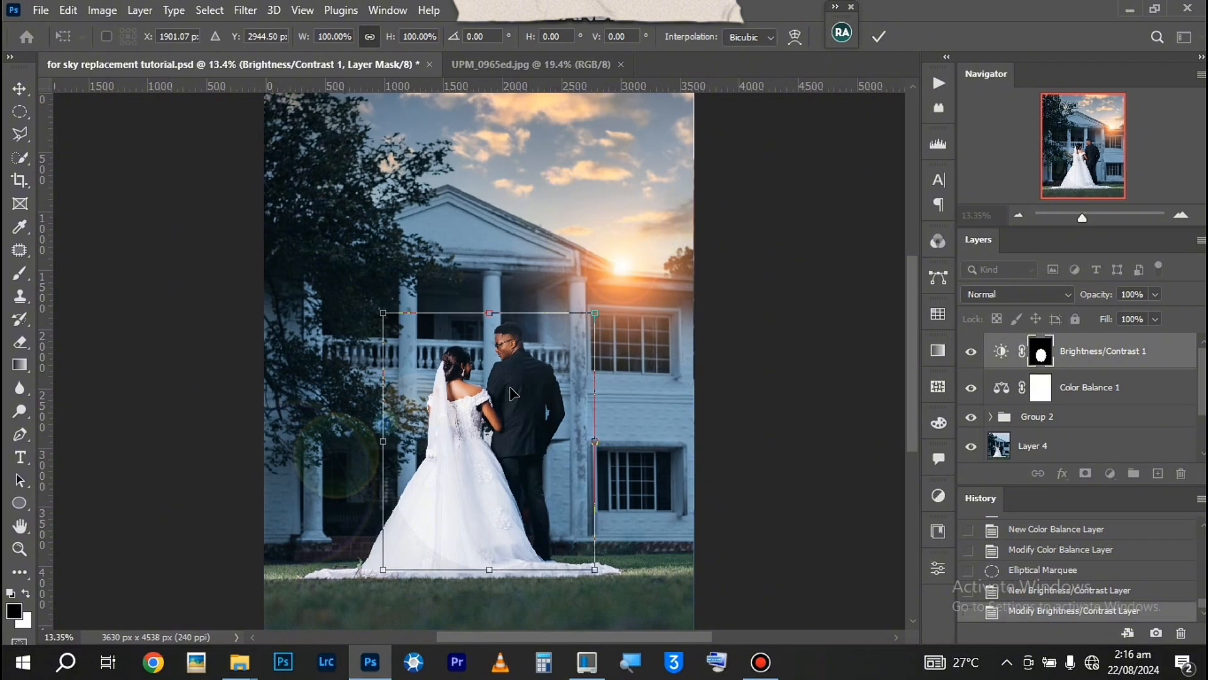
scroll(510, 390, "up", 4)
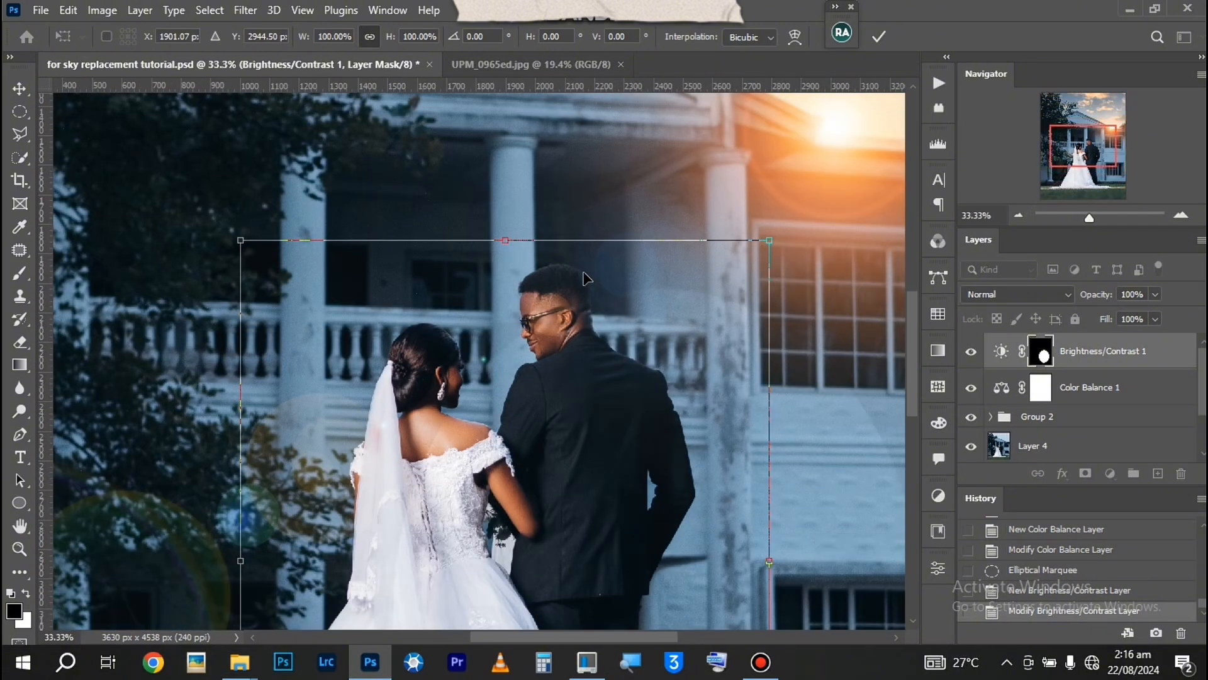
left_click_drag(558, 368, 563, 354)
scroll(567, 352, "up", 3)
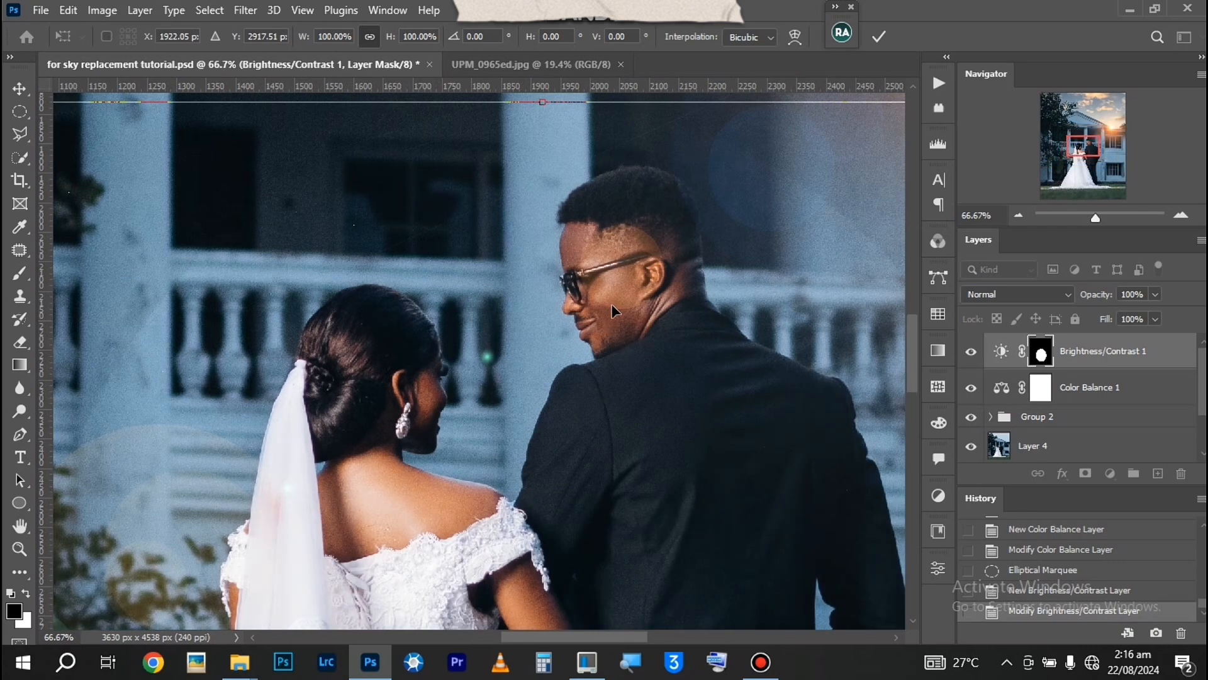
key("ctrl+0")
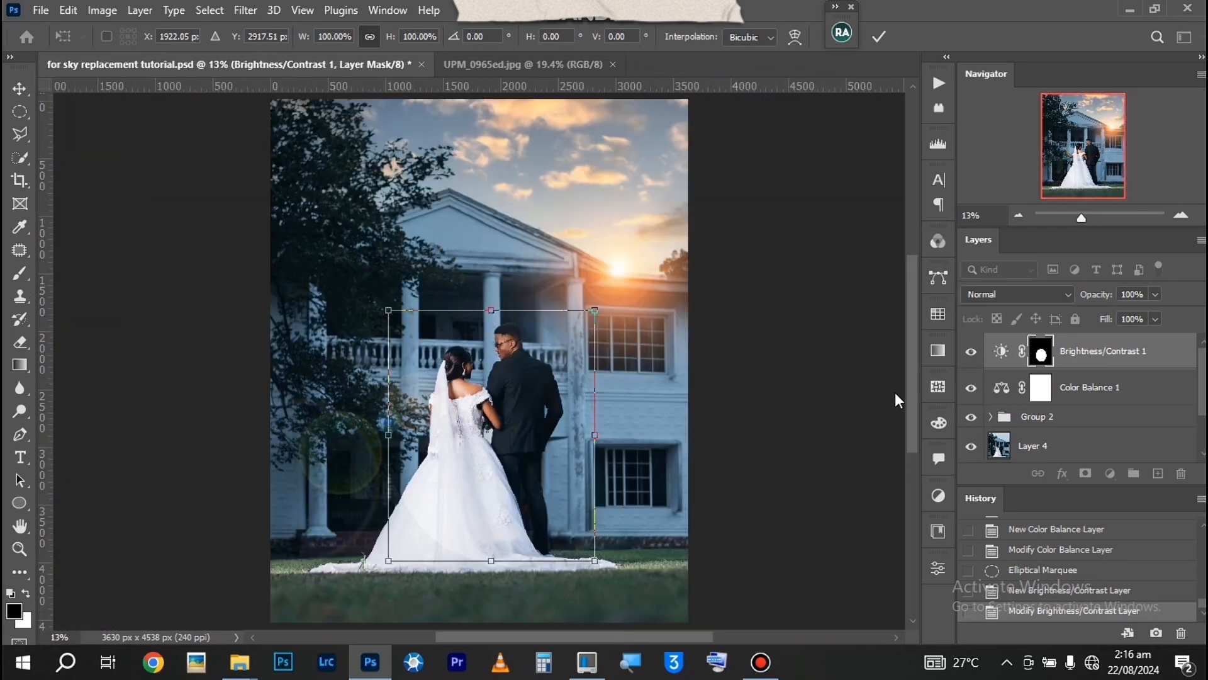
key("Return")
key("ctrl+i")
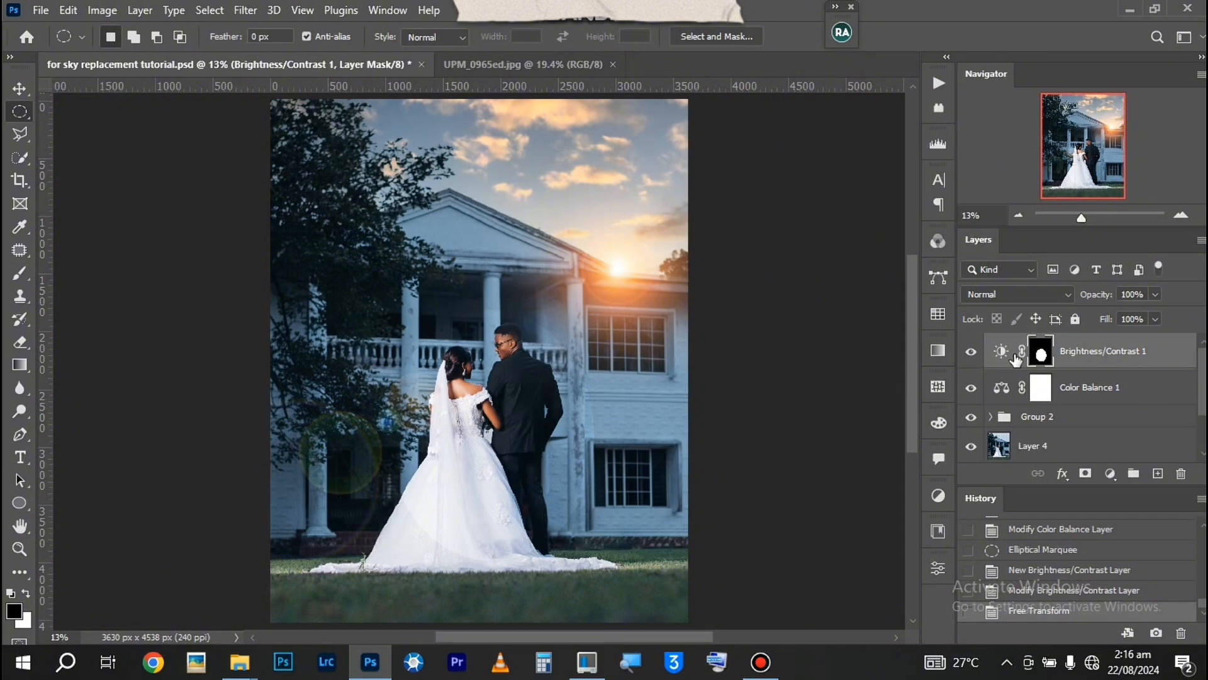
key("ctrl+i")
key("ctrl+0")
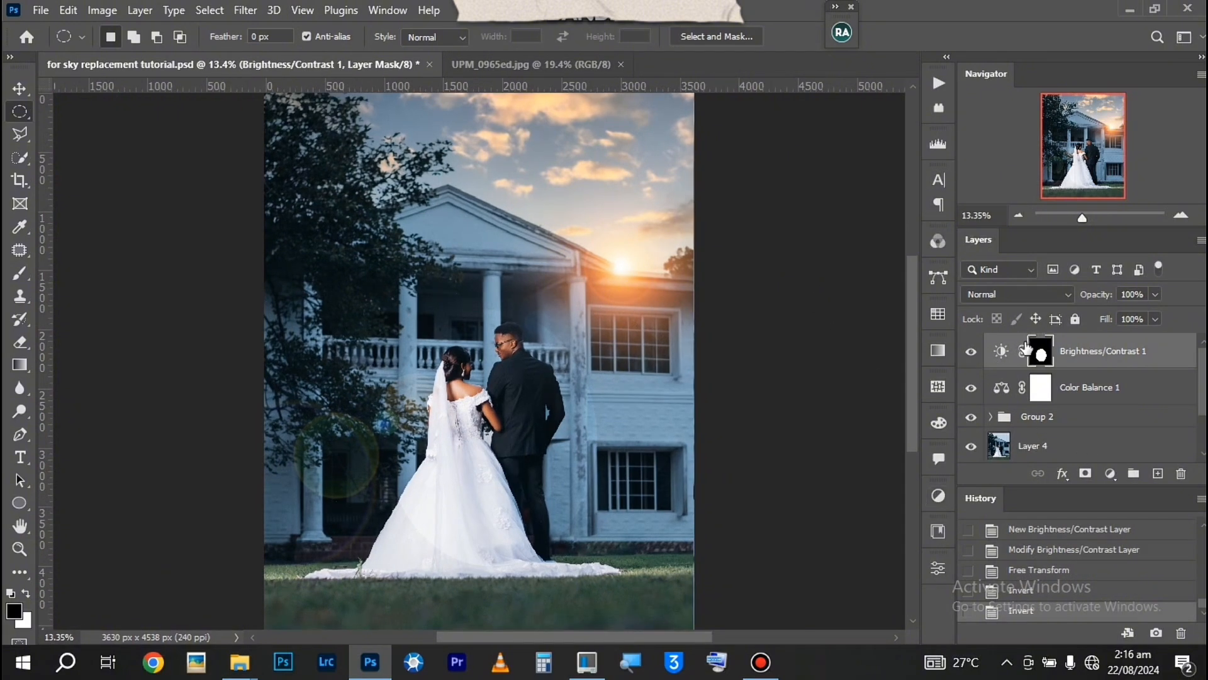
Feather the Brightness/Contrast layer mask by 30 px and check the softened edge around the couple
left_click(937, 567)
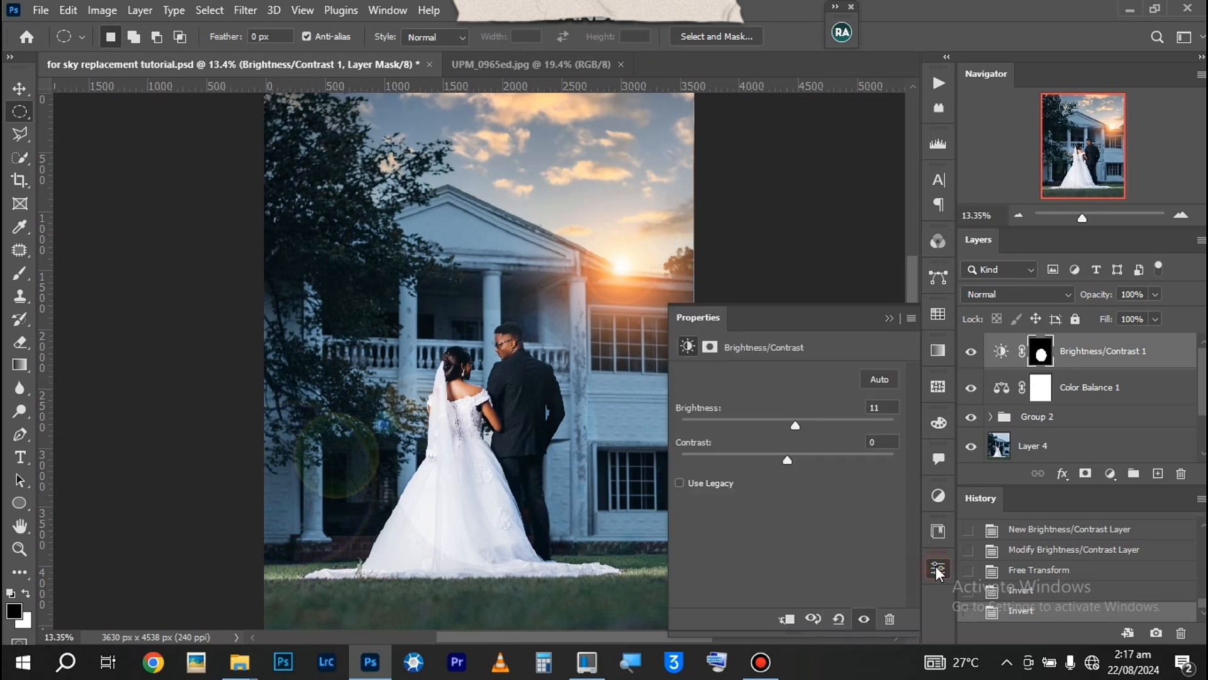
left_click(1048, 355)
left_click(848, 479)
type("30.0")
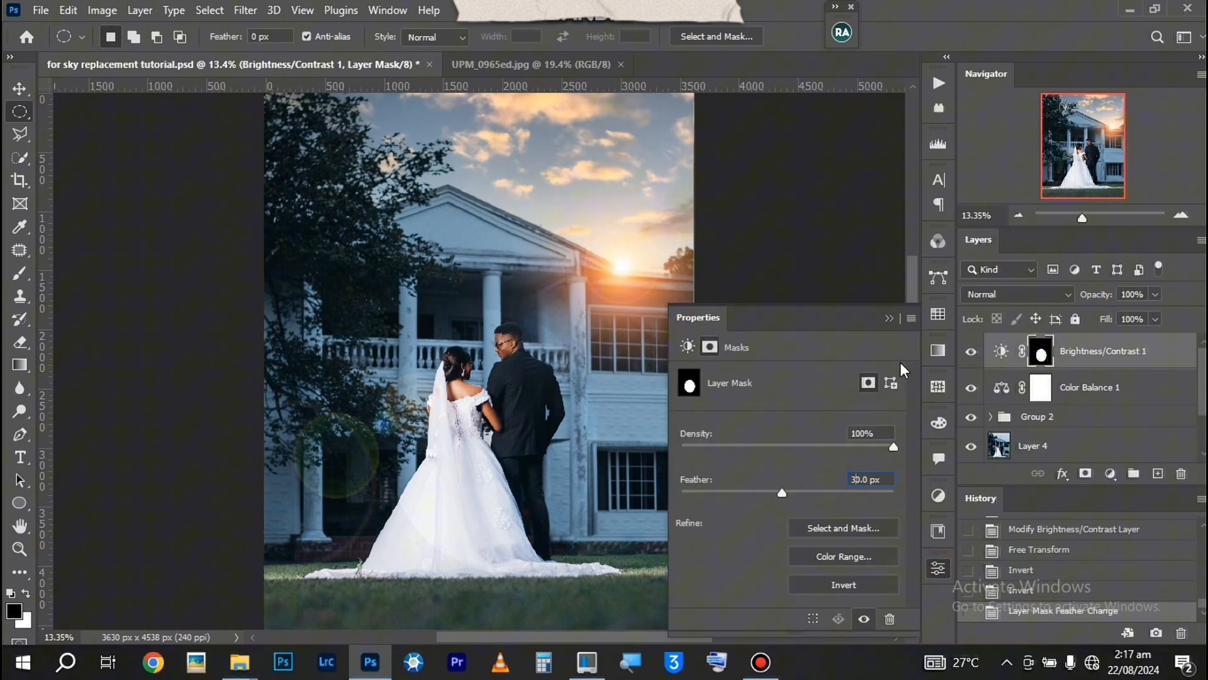
left_click(889, 318)
key("ctrl+plus")
key("ctrl+plus")
key("ctrl+0")
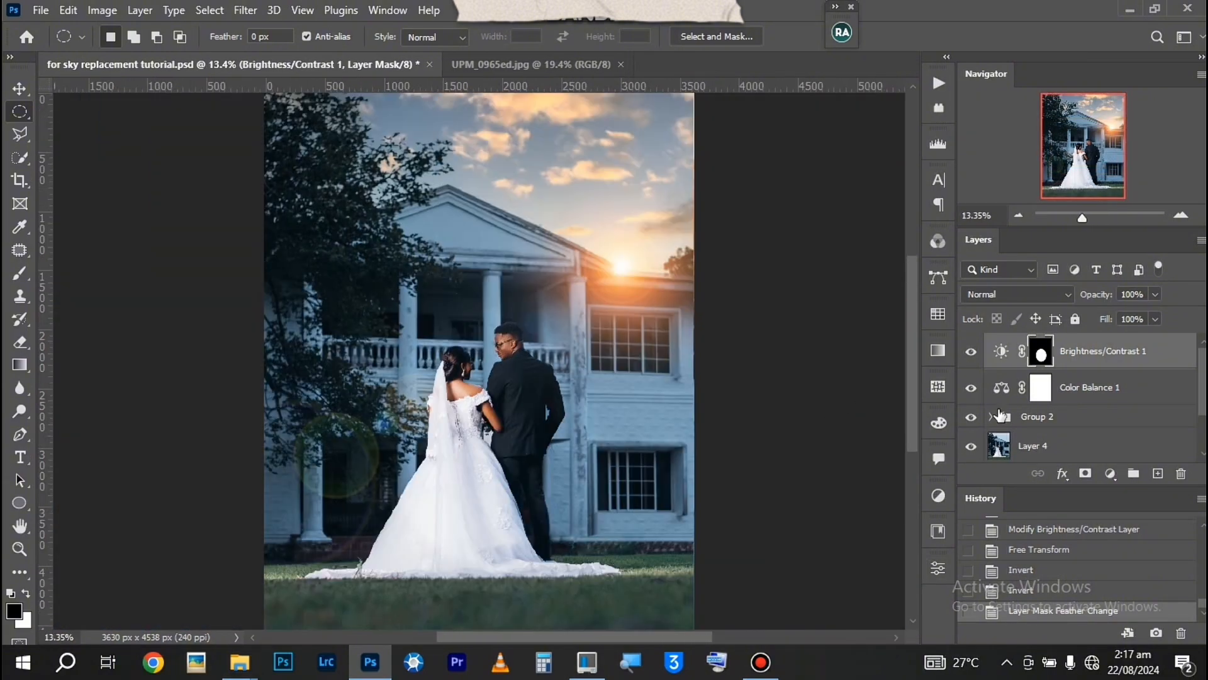
Add a white layer mask to Layer 5, the lens flare layer inside Group 2
left_click(990, 417)
scroll(1032, 418, "down", 2)
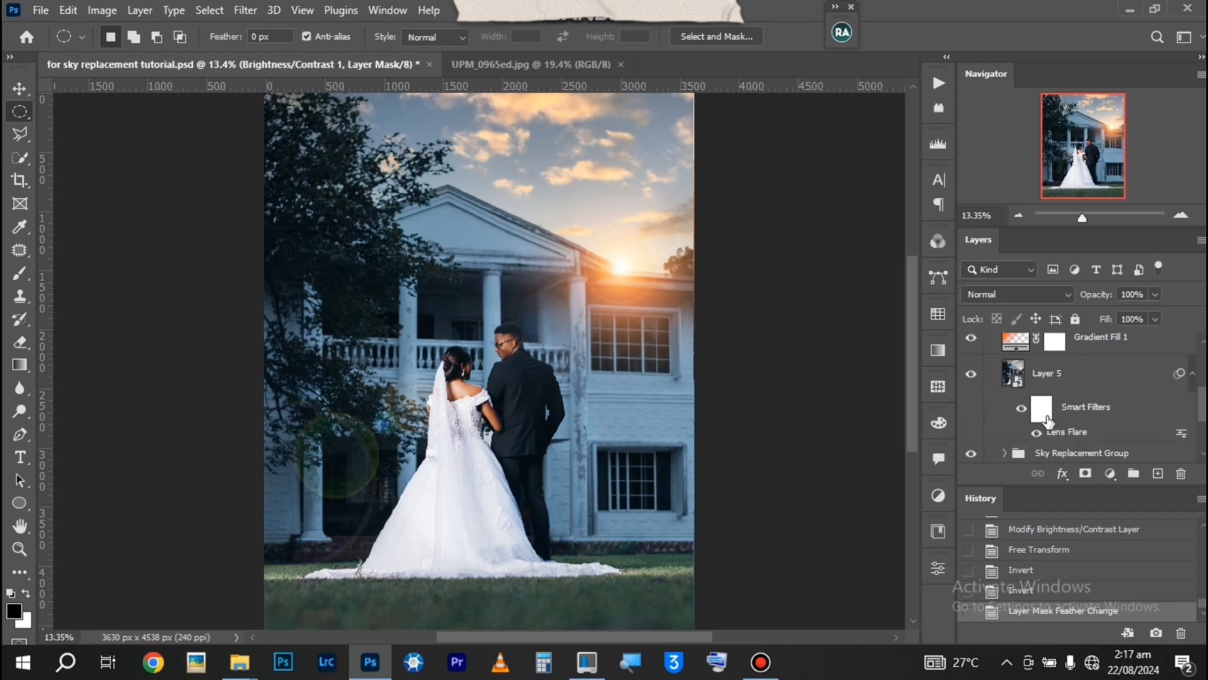
left_click(1063, 377)
left_click(1083, 473)
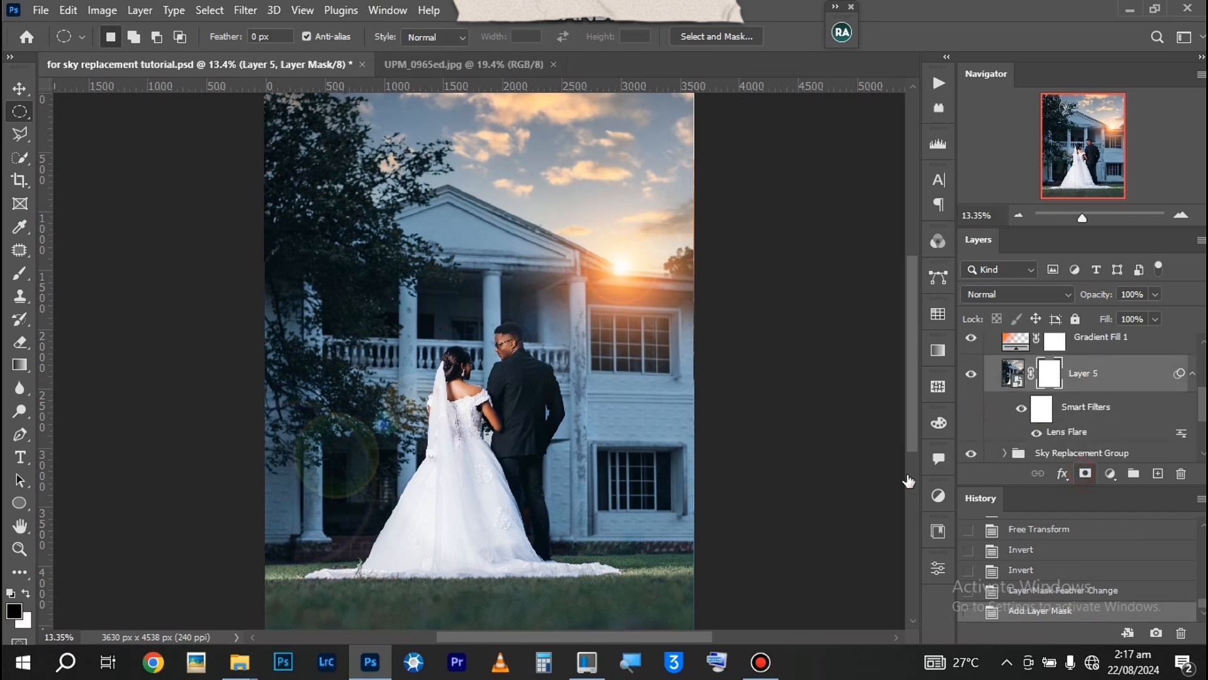
Paint black on Layer 5's mask with a soft brush to take the flare off the groom's and bride's faces
scroll(604, 358, "up", 5)
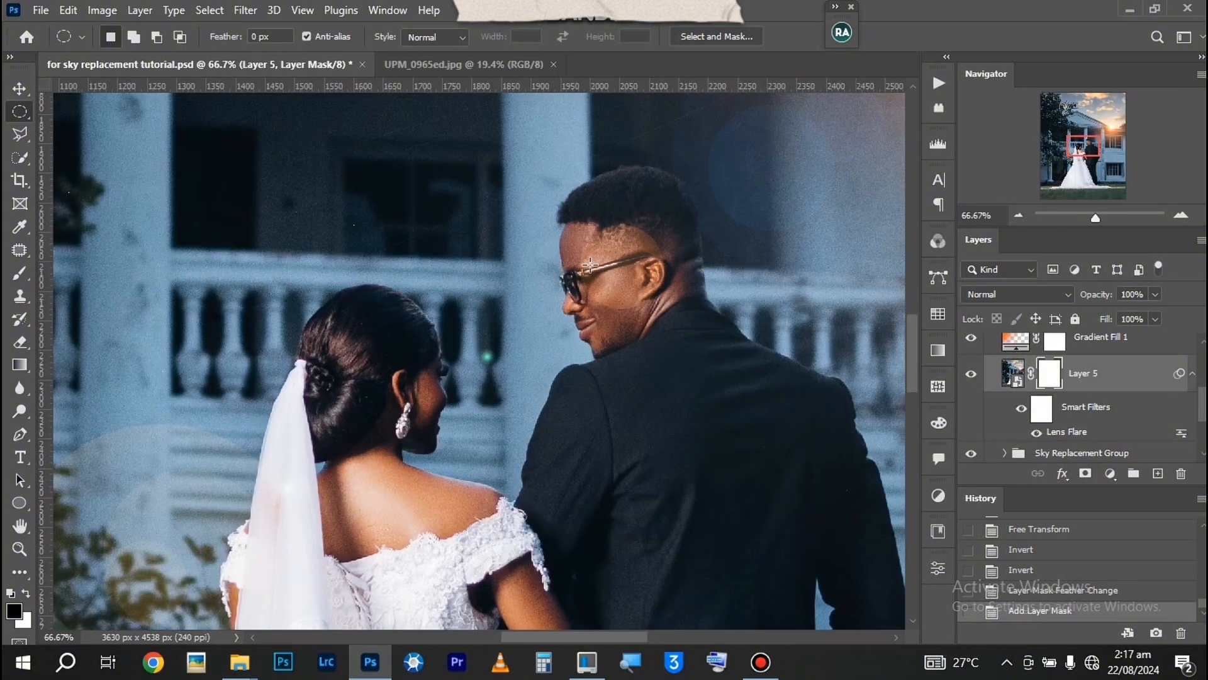
left_click(19, 272)
key("bracketleft")
key("bracketleft")
key("bracketleft")
key("bracketleft")
key("bracketleft")
key("bracketleft")
key("bracketleft")
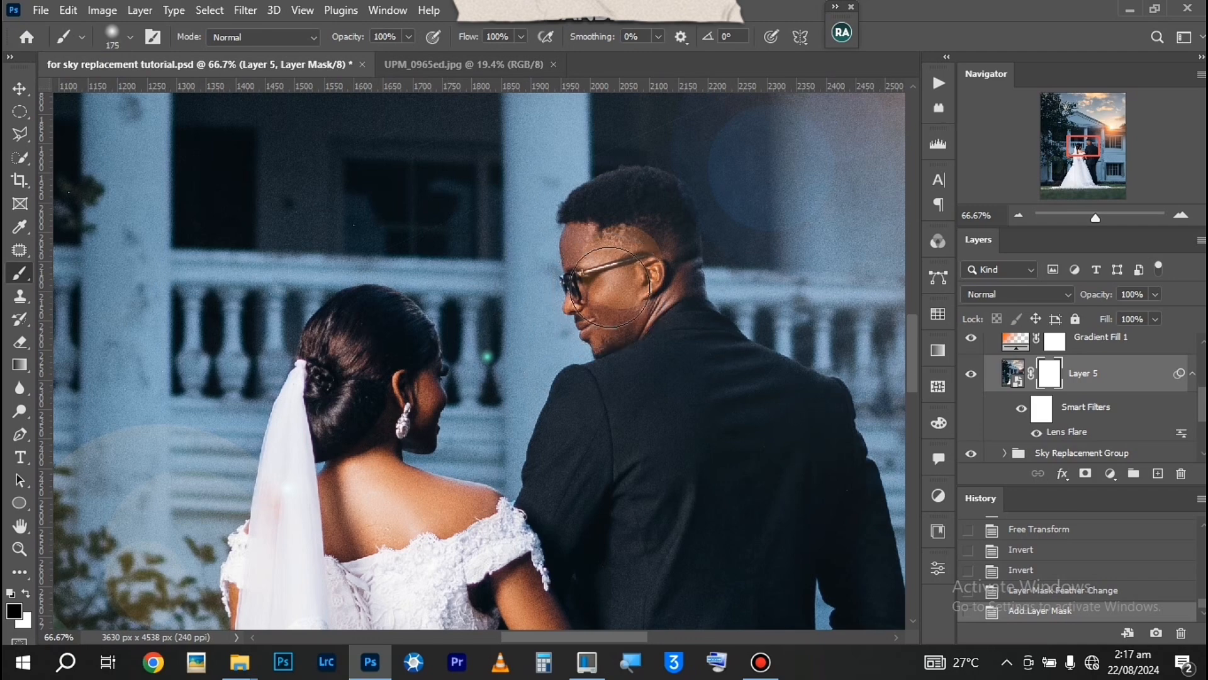
key("bracketright")
key("bracketright")
key("bracketright")
key("bracketright")
mouse_move(620, 257)
left_mouse_down()
mouse_move(599, 304)
mouse_move(588, 359)
left_mouse_up()
key("bracketleft")
key("bracketleft")
left_click(444, 390)
left_click(445, 394)
Paint black on Layer 5's mask over the groom's neck and jacket to remove the flare there
key("ctrl+minus")
left_click(578, 332)
left_click(579, 332)
mouse_move(582, 541)
left_mouse_down()
mouse_move(590, 421)
mouse_move(617, 326)
mouse_move(681, 259)
left_mouse_up()
left_click_drag(623, 365, 664, 305)
key("ctrl+0")
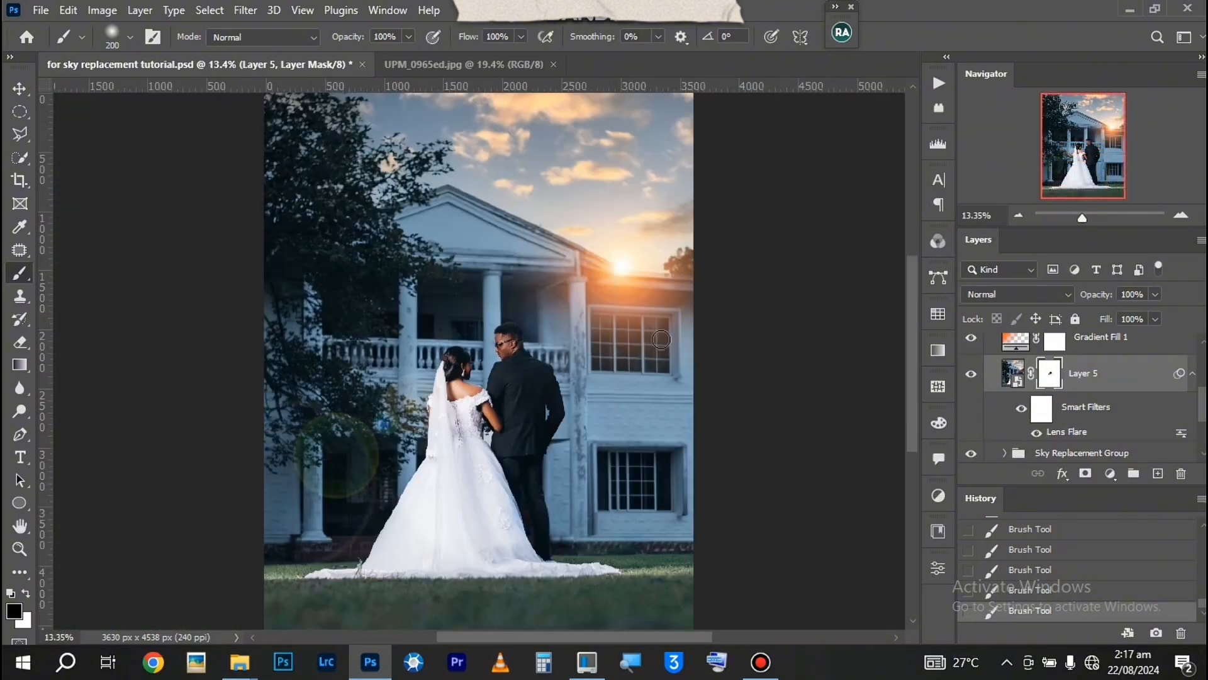
Add a Levels adjustment layer above Brightness/Contrast 1 with the shadow input level at 4
scroll(1157, 371, "up", 3)
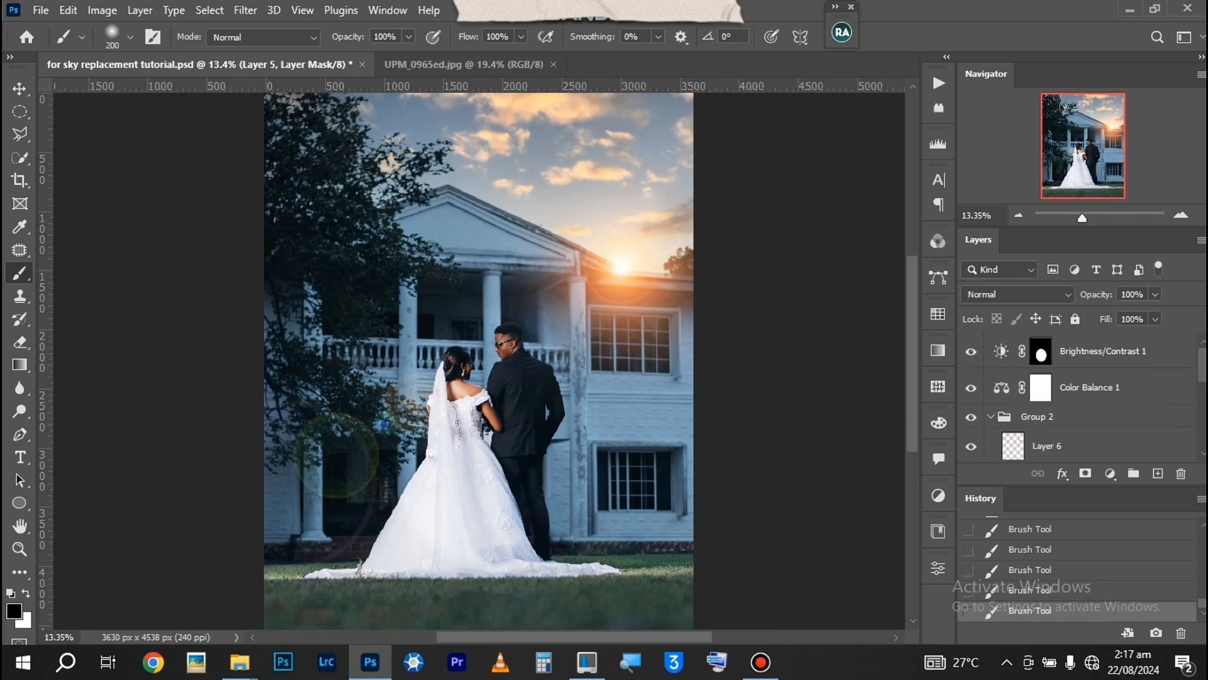
left_click(1144, 357)
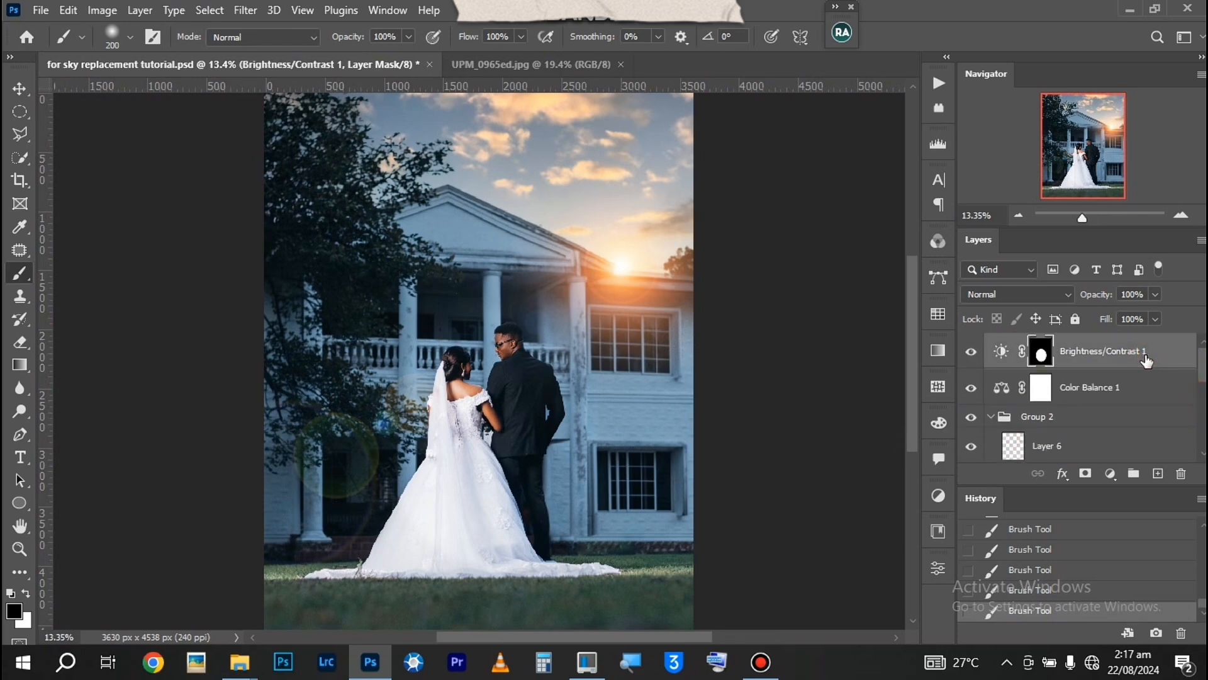
left_click(1111, 473)
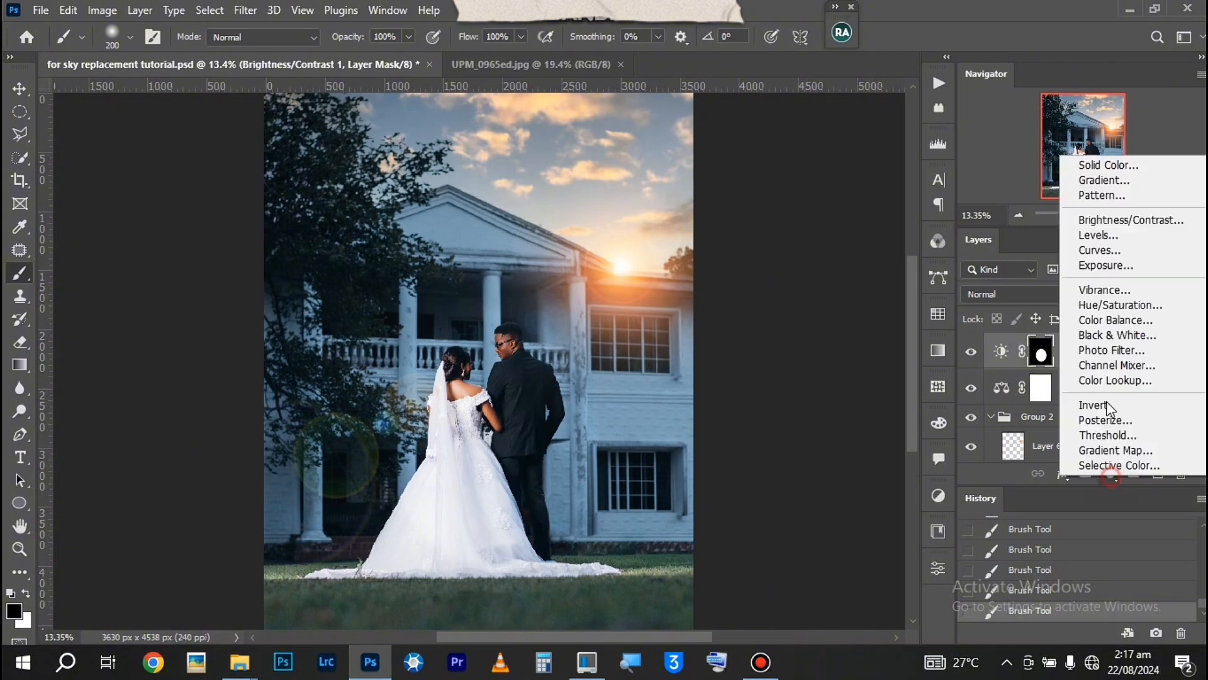
left_click(1098, 235)
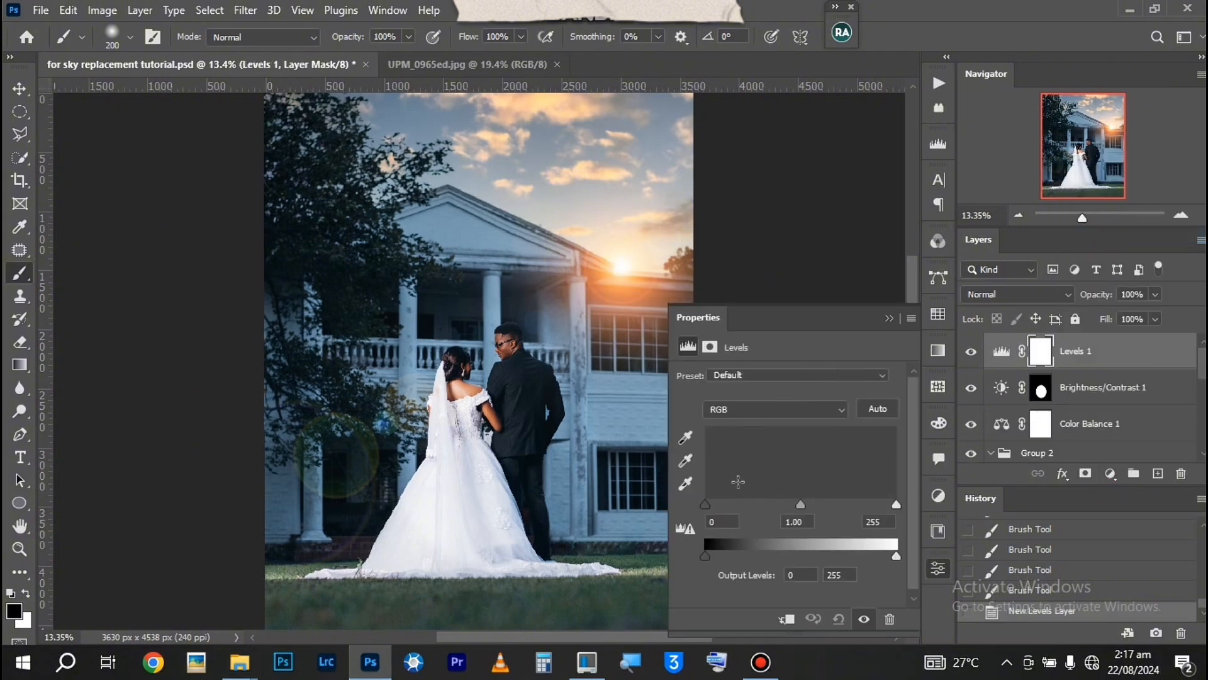
type("5")
key("Return")
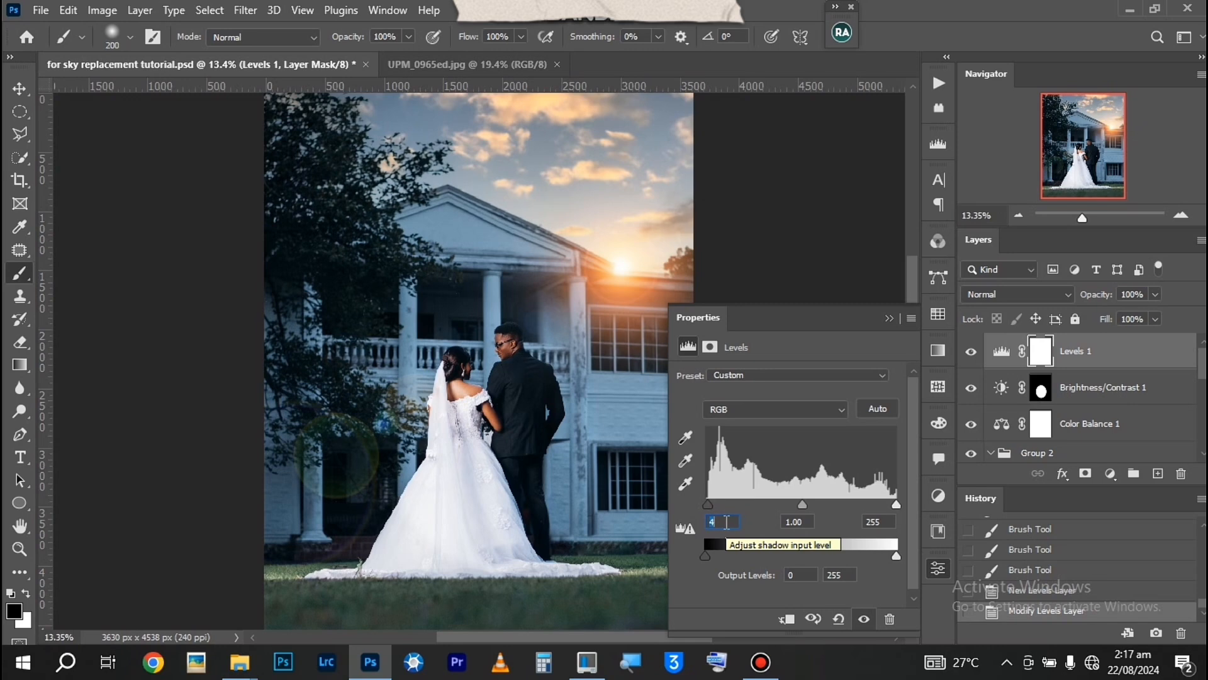
Set the Levels midtone input to 1.02 and the highlight input to 250
left_click(802, 526)
key("Up")
key("Up")
left_click(883, 522)
key("Down")
key("Down")
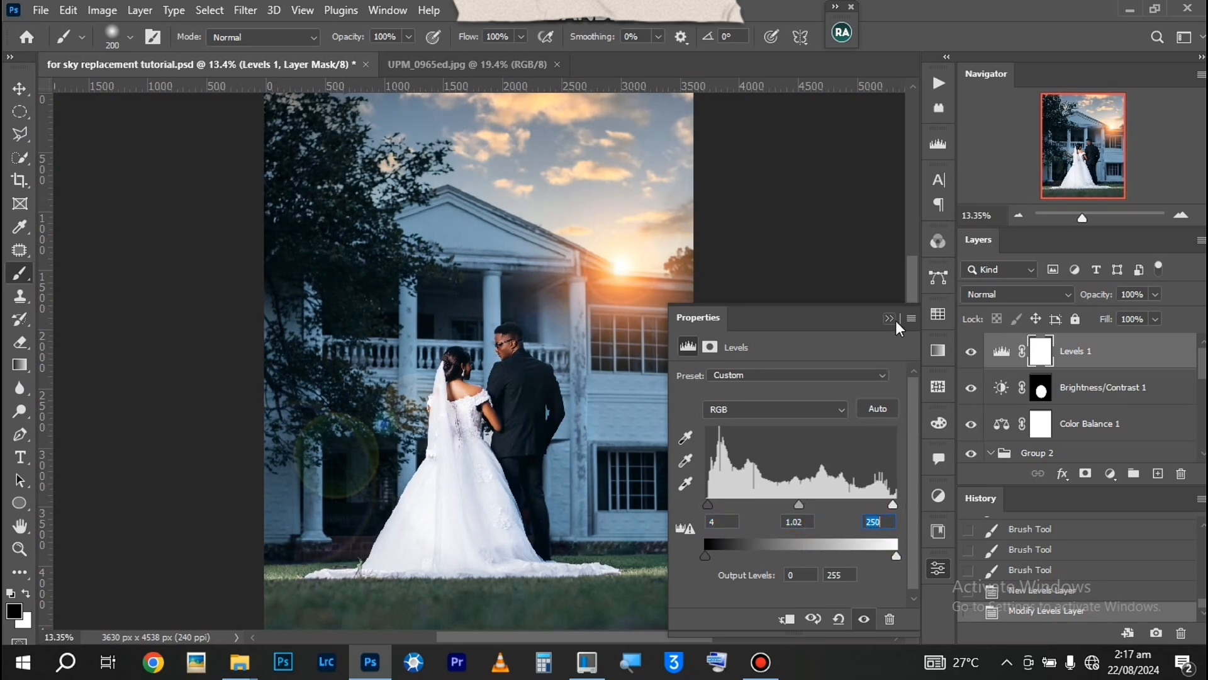
left_click(891, 318)
Group all layers from Levels 1 down to the Sky Replacement Group, and compare the photo with and without that group
scroll(1155, 397, "down", 3)
scroll(1126, 421, "down", 1)
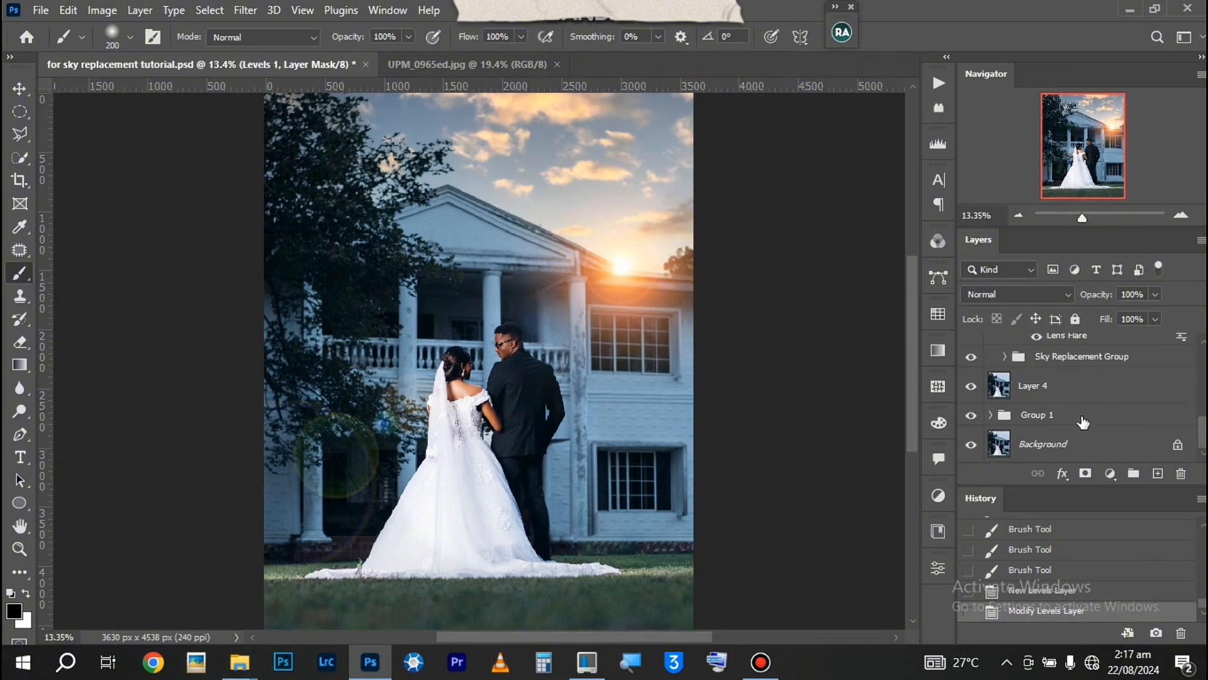
left_click(1080, 364)
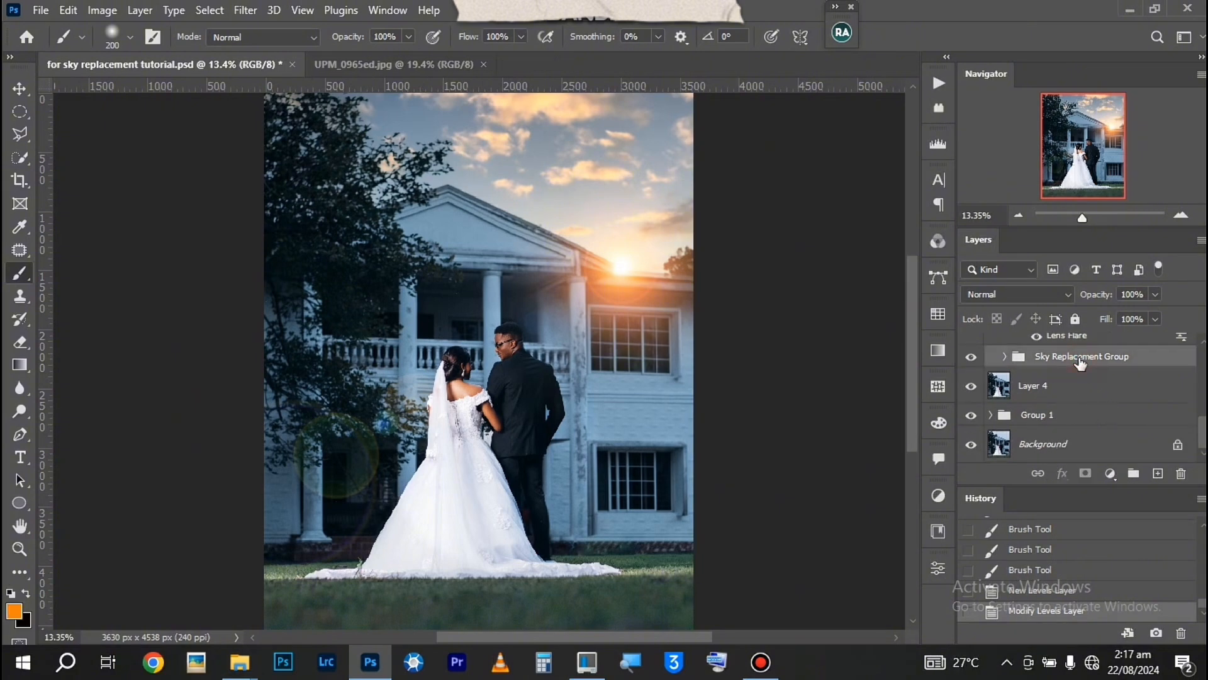
key("ctrl+g")
left_click(971, 345)
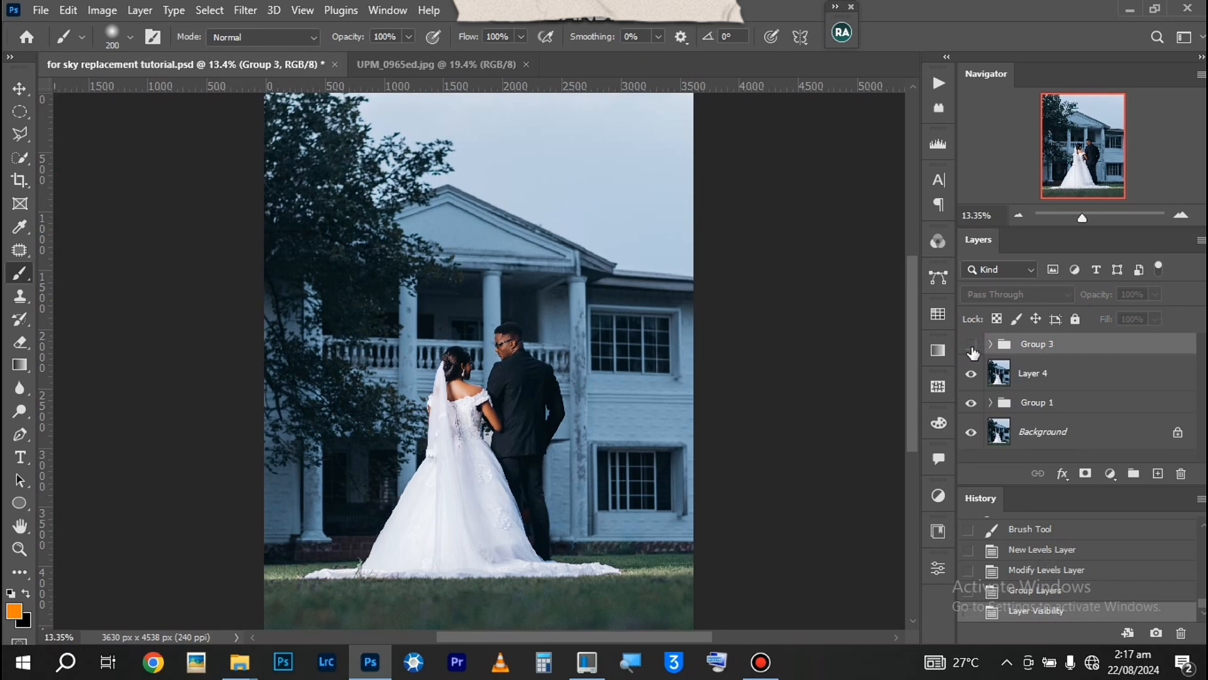
left_click(972, 348)
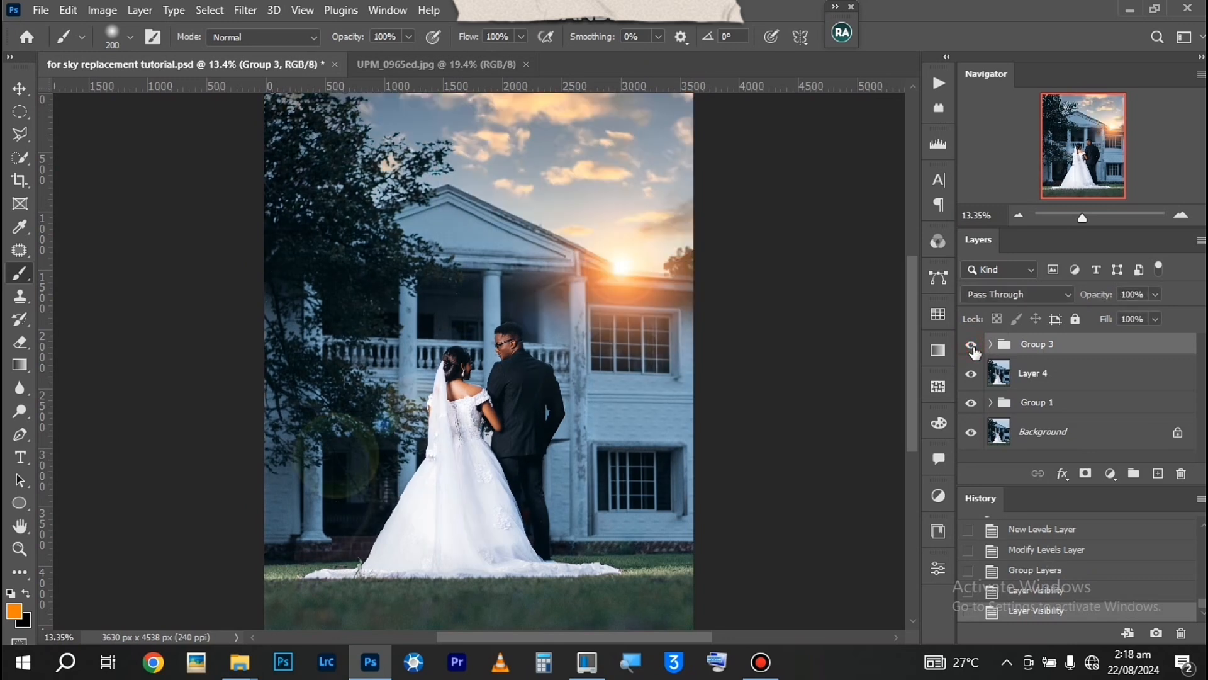